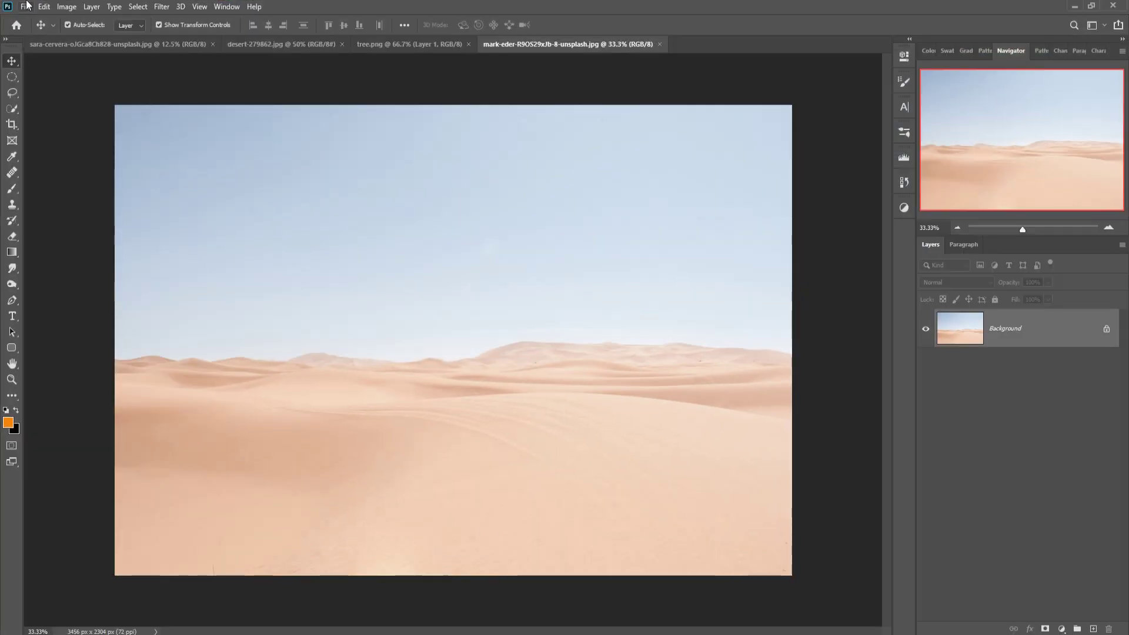
# - Create a 1920×1080 white document, crop it to about 1080 px wide, and return to the desert photo
pyautogui.click(27, 6)
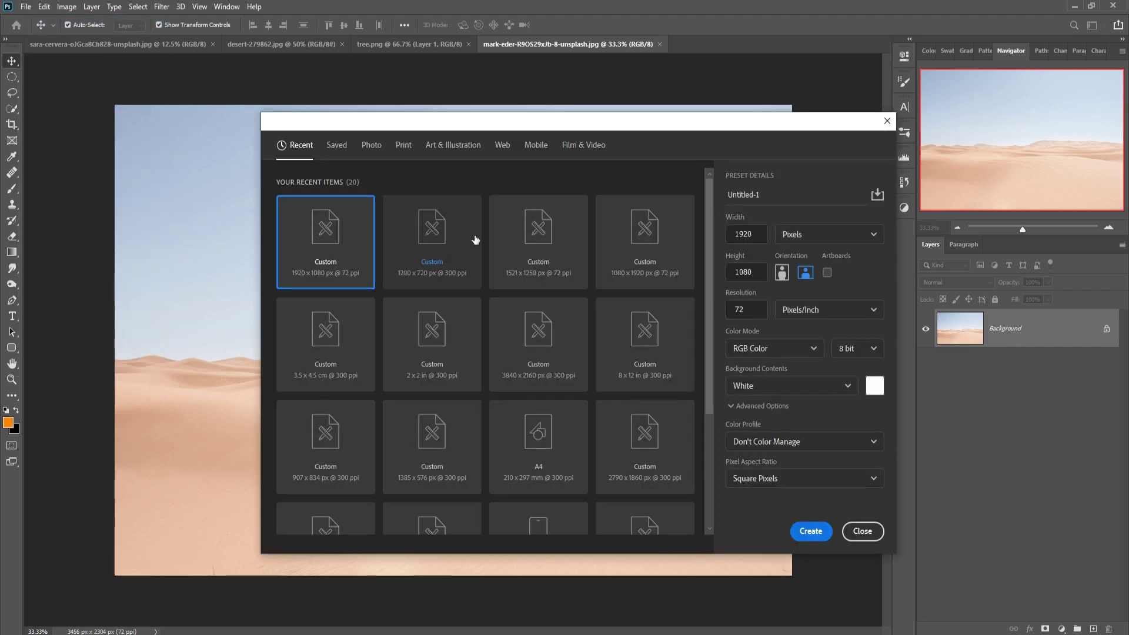
pyautogui.click(811, 530)
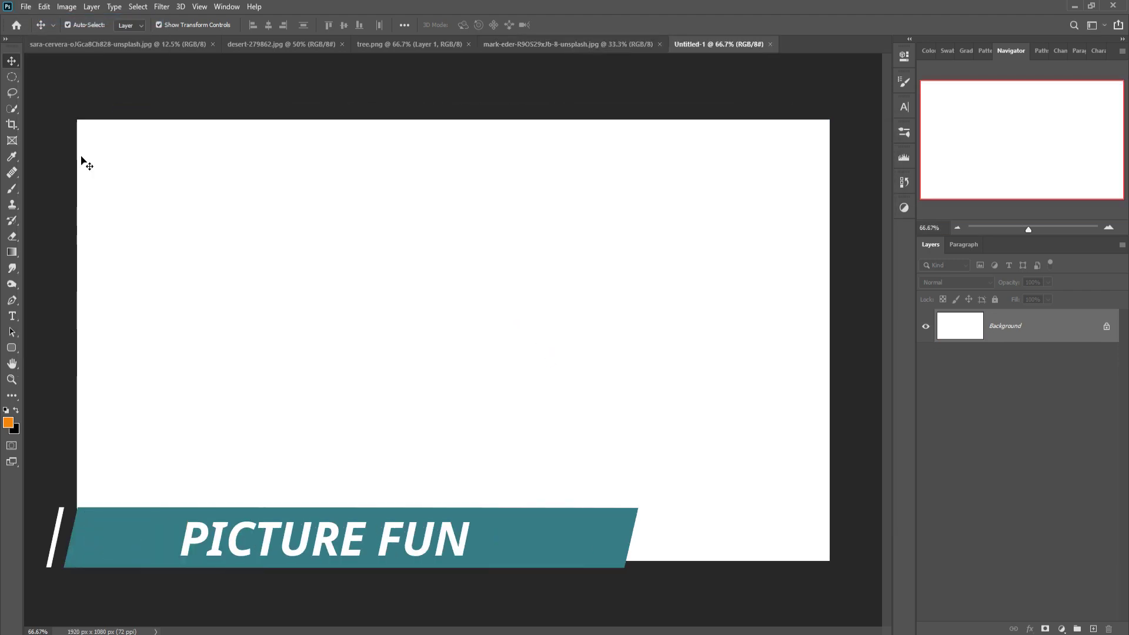
pyautogui.press('c')
pyautogui.moveTo(79, 341); pyautogui.dragTo(272, 359)
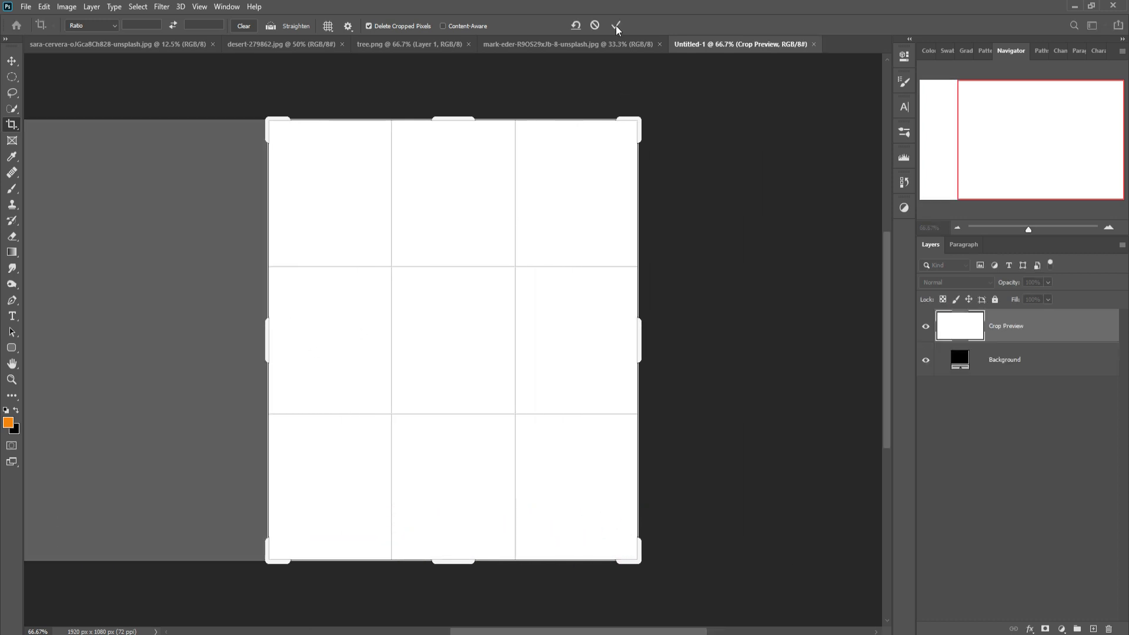
pyautogui.click(616, 26)
pyautogui.click(606, 44)
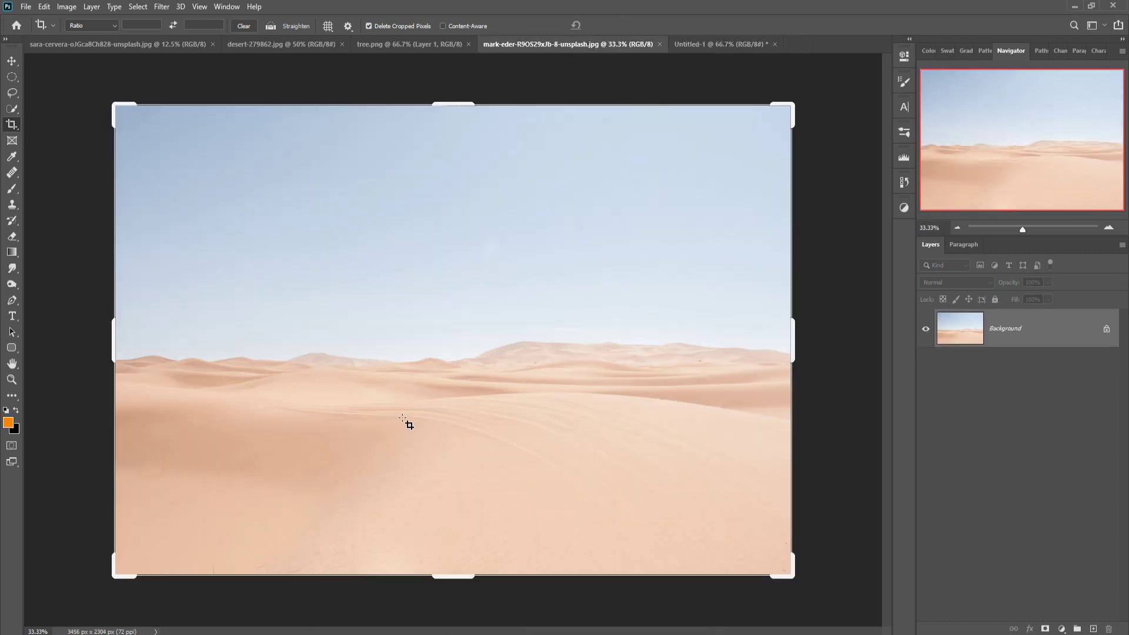
# - Quick-select the sand dunes in the desert photo, leaving out the sky
pyautogui.click(11, 110)
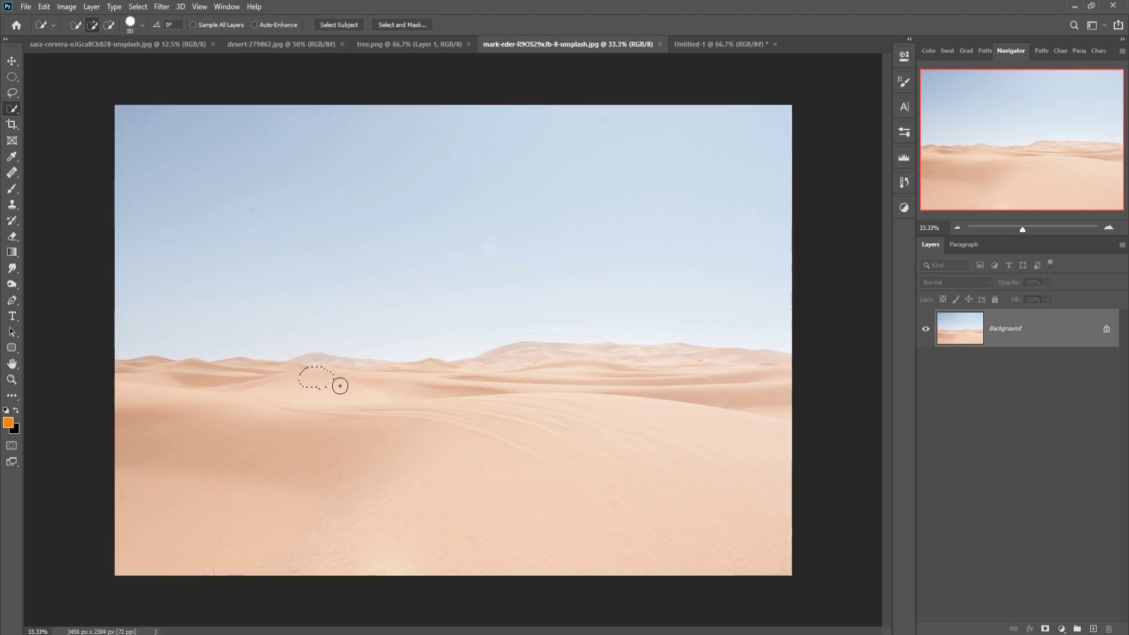
pyautogui.moveTo(340, 386); pyautogui.dragTo(318, 374)
pyautogui.moveTo(388, 386); pyautogui.dragTo(475, 388)
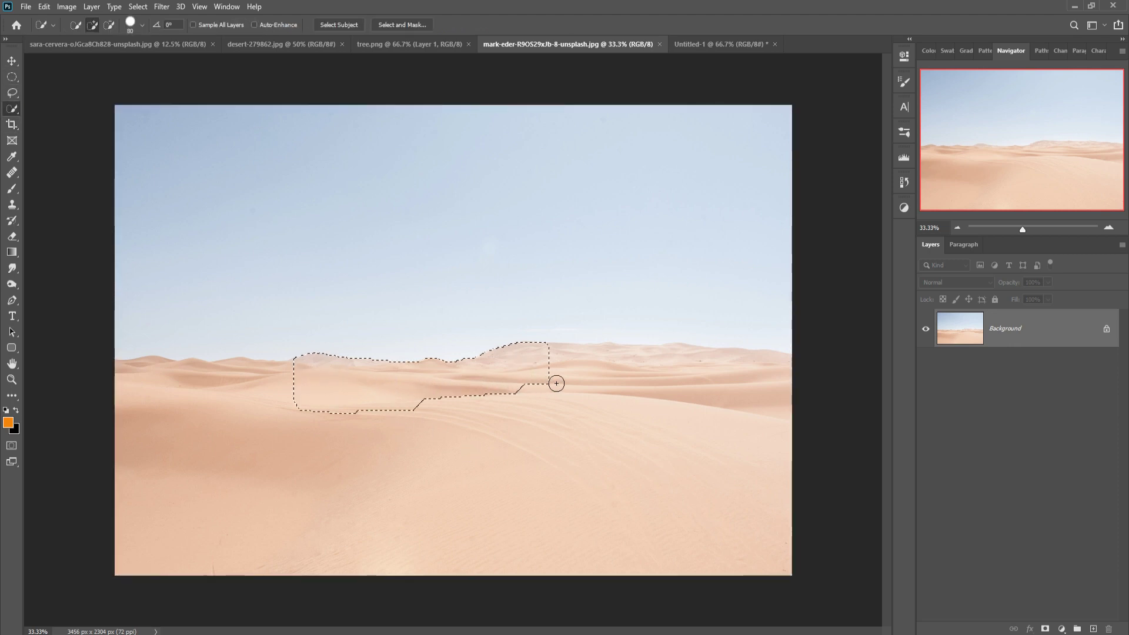
pyautogui.moveTo(556, 384)
pyautogui.mouseDown()
pyautogui.moveTo(629, 386)
pyautogui.moveTo(635, 401)
pyautogui.moveTo(718, 383)
pyautogui.moveTo(775, 392)
pyautogui.moveTo(339, 430)
pyautogui.mouseUp()
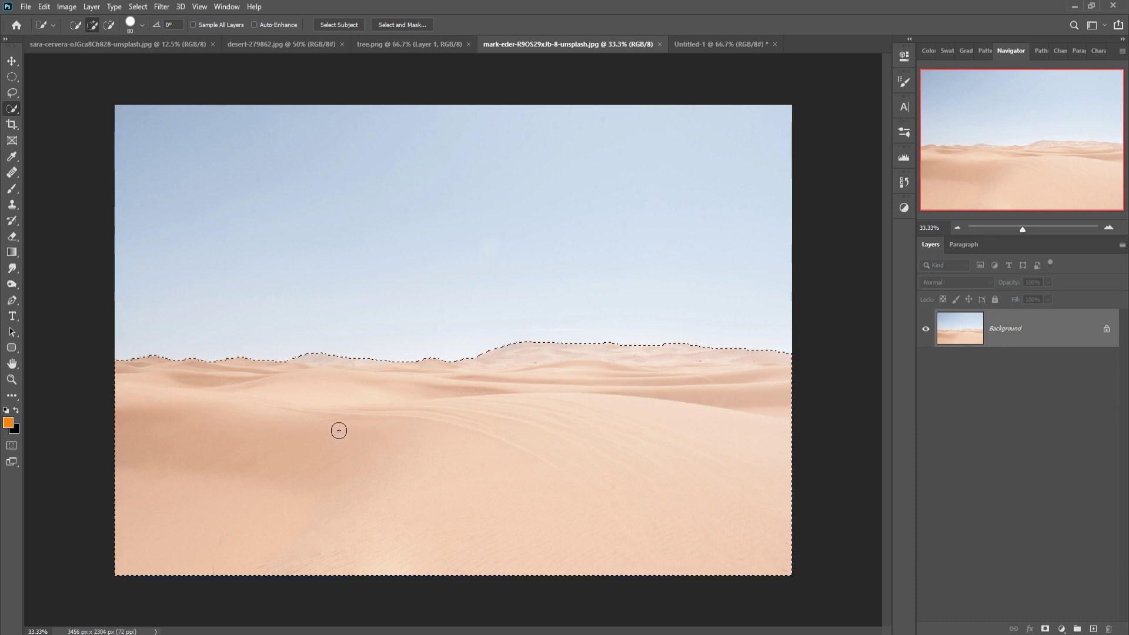
# - Drag the selected dunes into the Untitled-1 portrait document as Layer 1
pyautogui.click(10, 65)
pyautogui.moveTo(555, 47); pyautogui.dragTo(557, 79)
pyautogui.moveTo(737, 391)
pyautogui.mouseDown()
pyautogui.moveTo(738, 413)
pyautogui.moveTo(362, 369)
pyautogui.mouseUp()
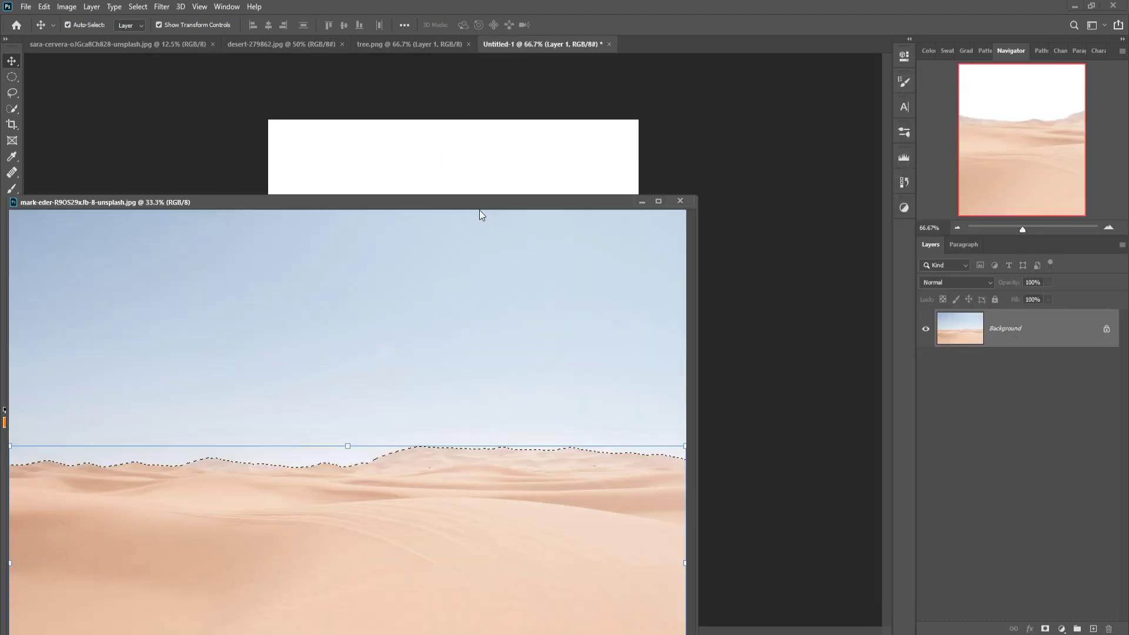
pyautogui.moveTo(1004, 95); pyautogui.dragTo(422, 231)
# - Scale the dunes to 62.27% and center them along the canvas bottom
pyautogui.moveTo(536, 253); pyautogui.dragTo(525, 480)
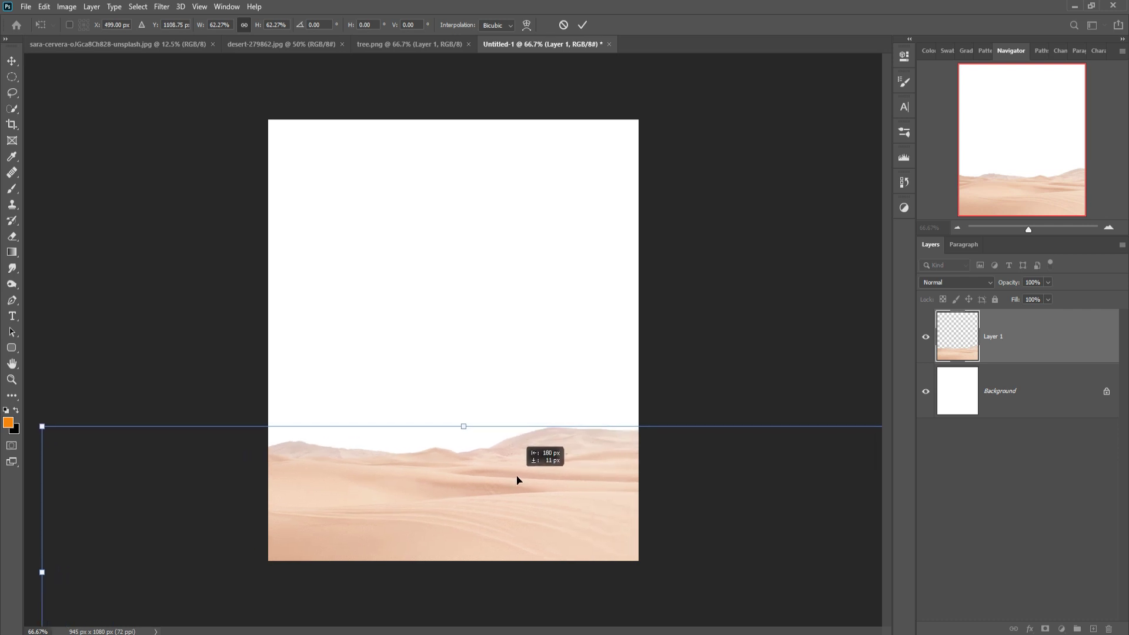
pyautogui.moveTo(524, 481); pyautogui.dragTo(525, 483)
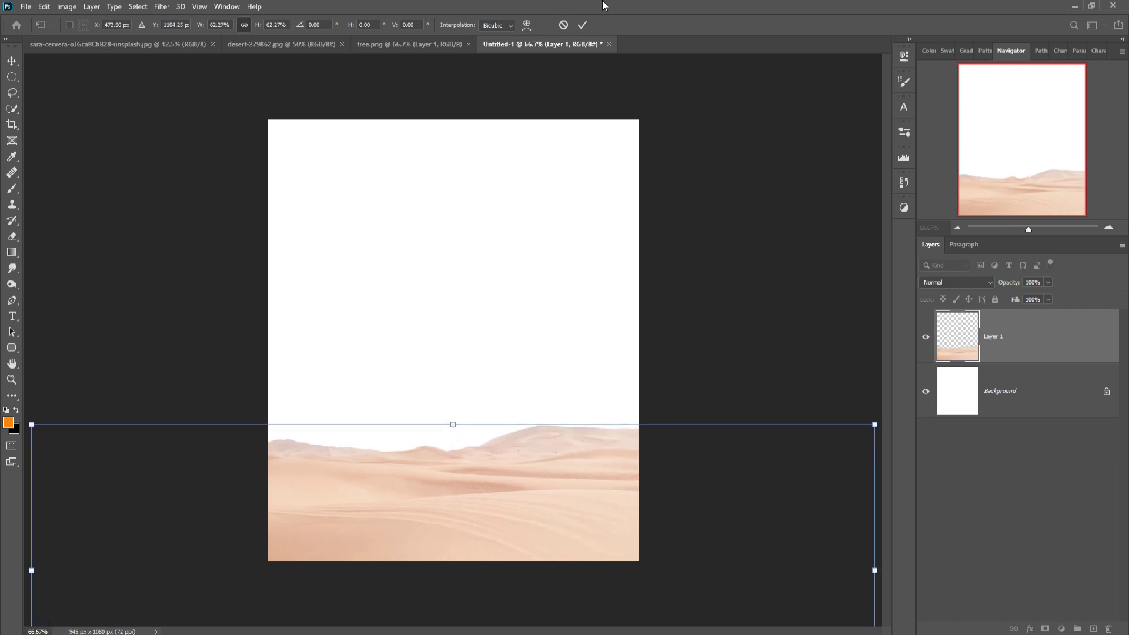
pyautogui.click(585, 23)
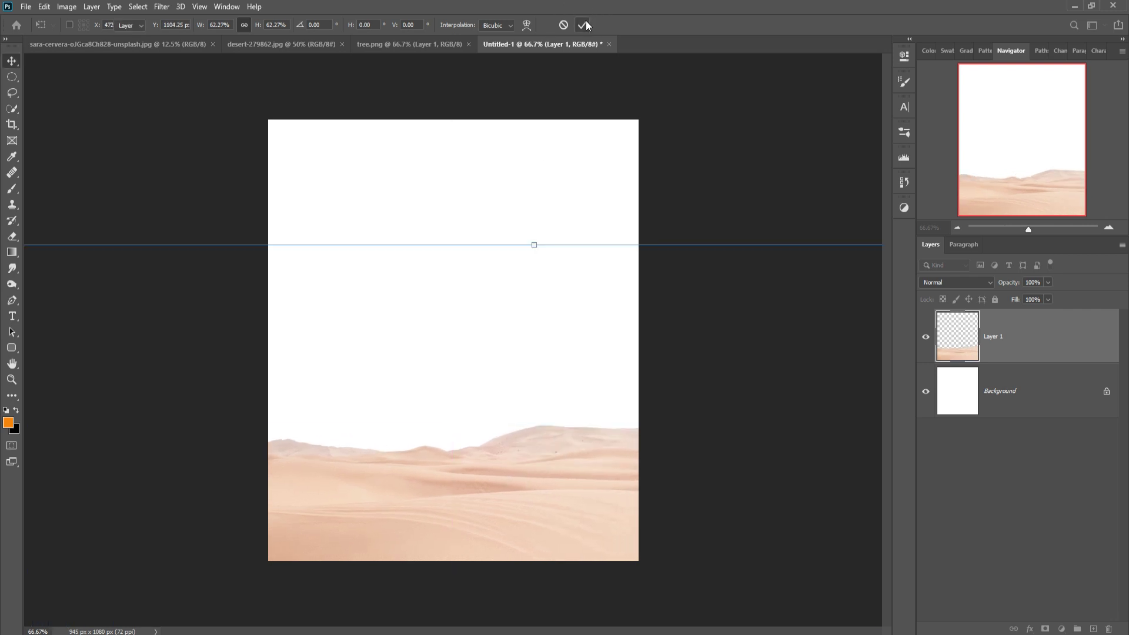
pyautogui.click(275, 44)
# - Zoom the apple photo to 100% with the Pen tool ready
pyautogui.click(139, 45)
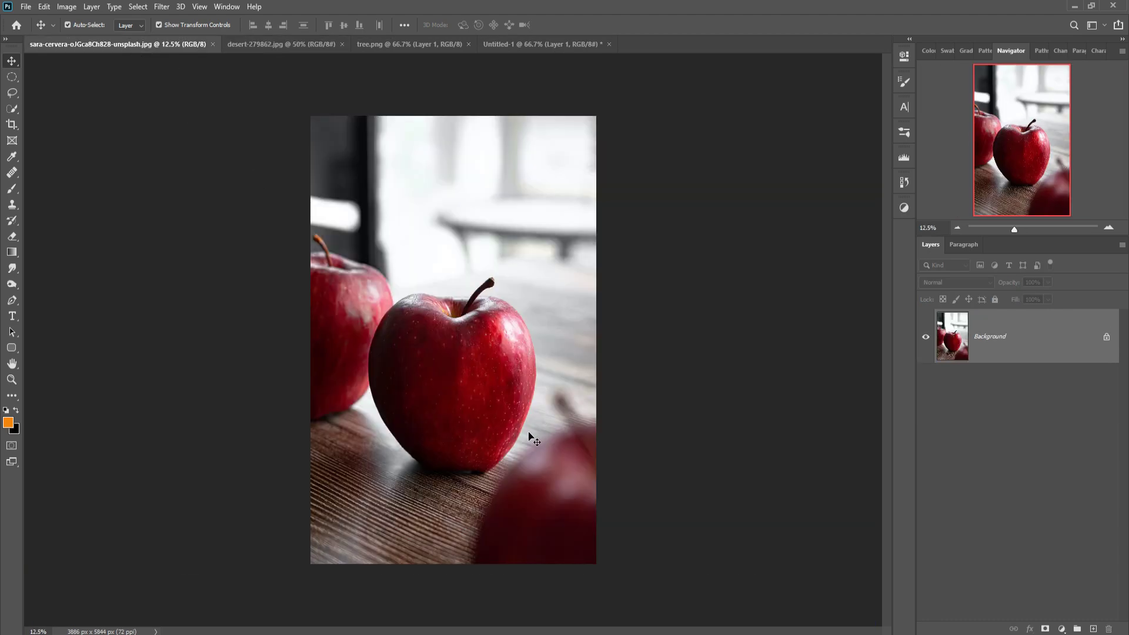
pyautogui.click(12, 300)
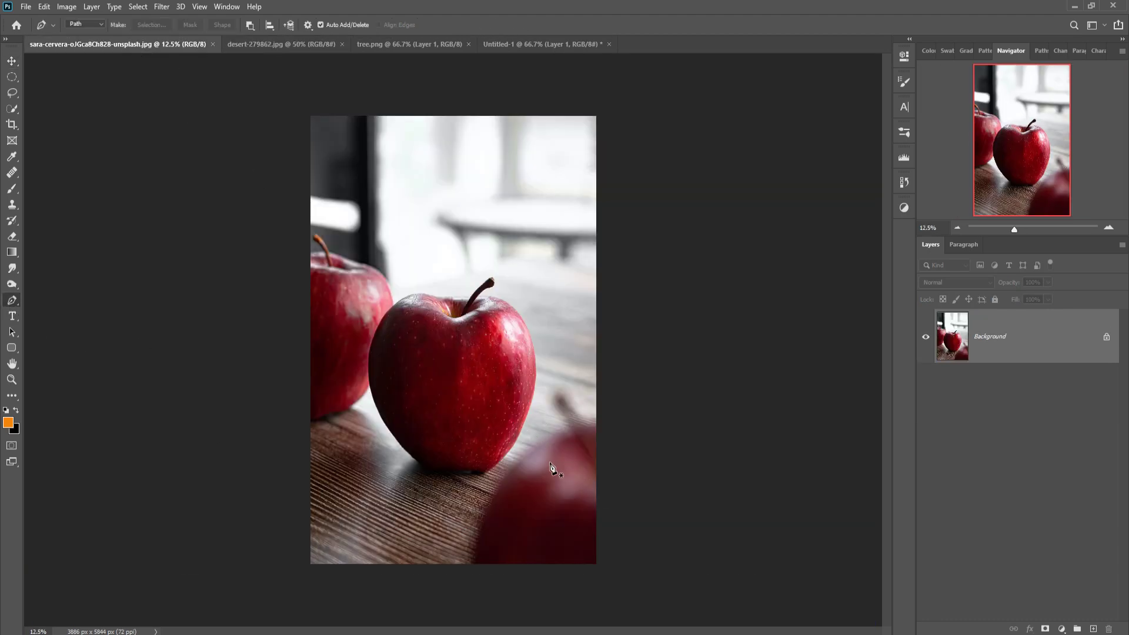
pyautogui.hotkey('ctrl', '+')
pyautogui.hotkey('ctrl', '+')
pyautogui.hotkey('ctrl', '+')
pyautogui.hotkey('ctrl', '+')
pyautogui.hotkey('ctrl', '+')
pyautogui.hotkey('ctrl', '+')
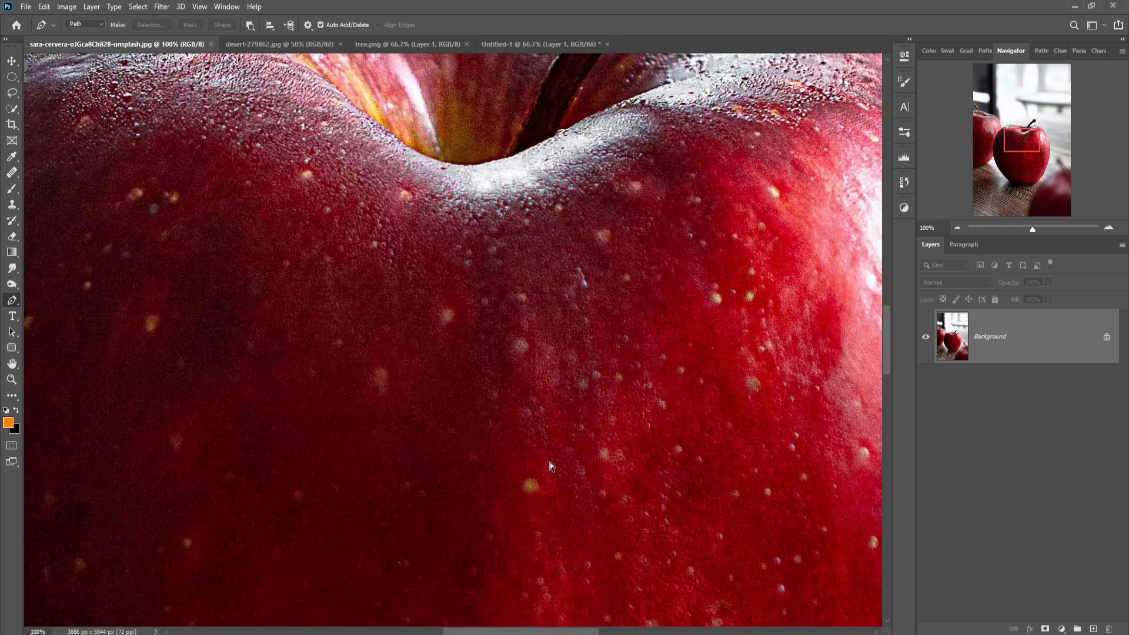
pyautogui.scroll(-4, 601, 432)
pyautogui.scroll(-4, 671, 194)
pyautogui.scroll(-4, 671, 194)
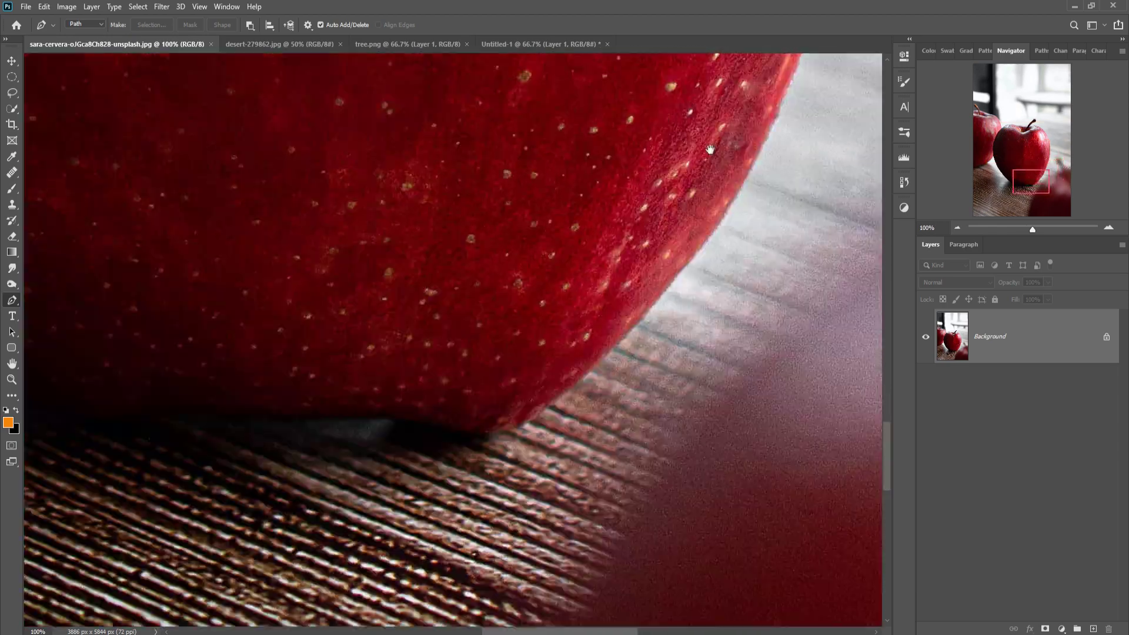
pyautogui.scroll(-2, 509, 413)
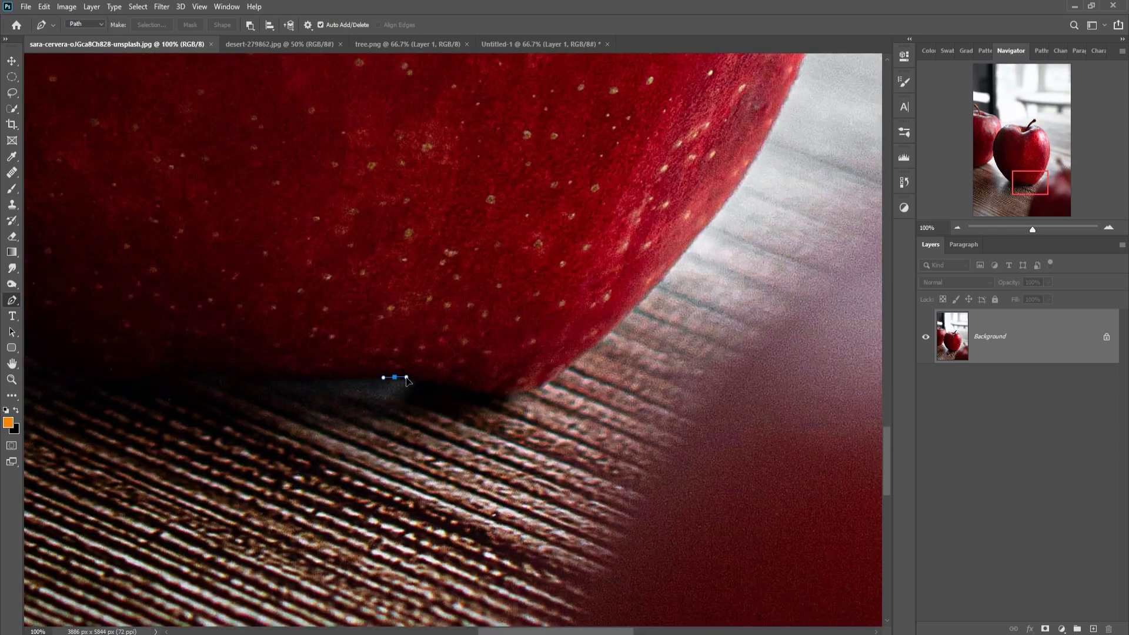
# - Trace the apple's outline with Pen anchors along its base and top edge
pyautogui.moveTo(394, 377); pyautogui.dragTo(406, 378)
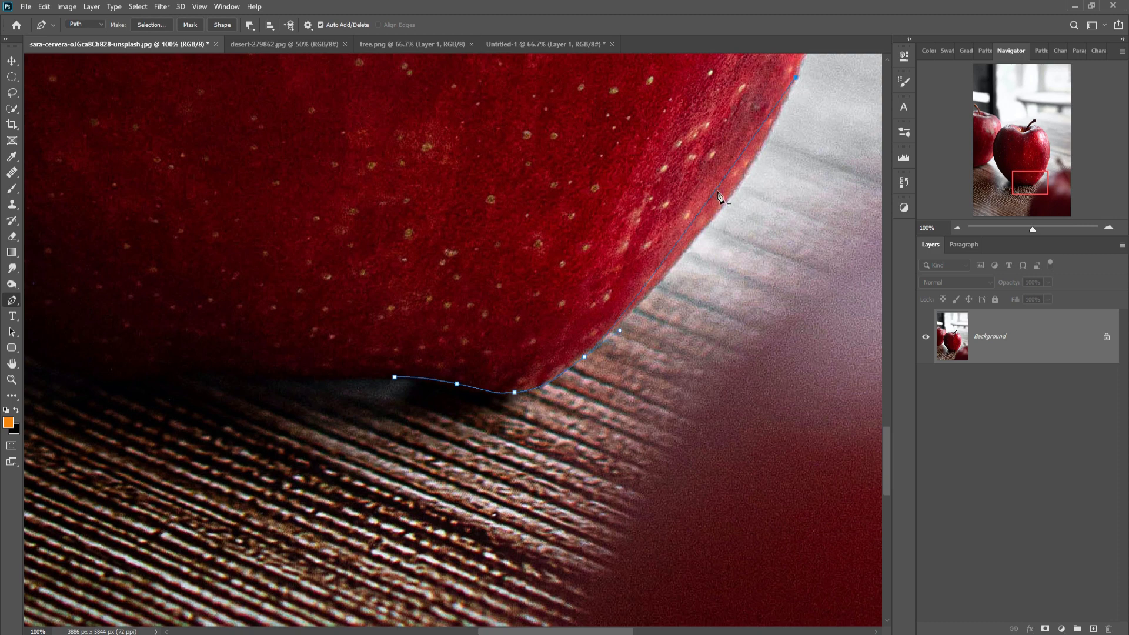
pyautogui.scroll(7, 719, 196)
pyautogui.scroll(7, 588, 235)
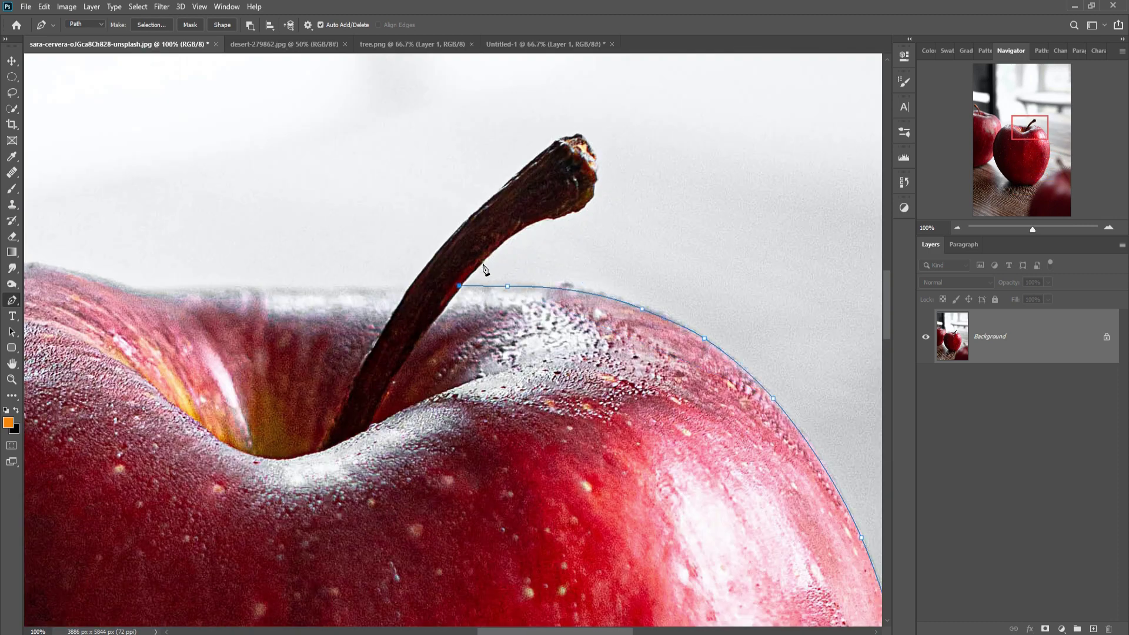
pyautogui.click(200, 292)
pyautogui.moveTo(203, 299); pyautogui.dragTo(534, 332)
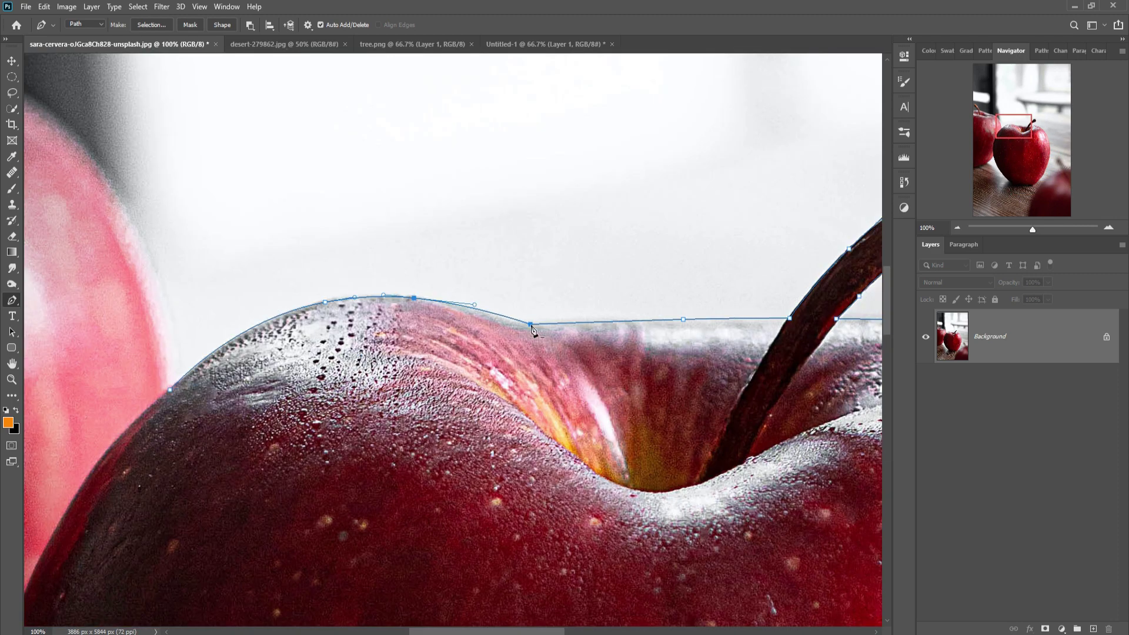
pyautogui.scroll(-10, 533, 331)
pyautogui.scroll(-5, 347, 436)
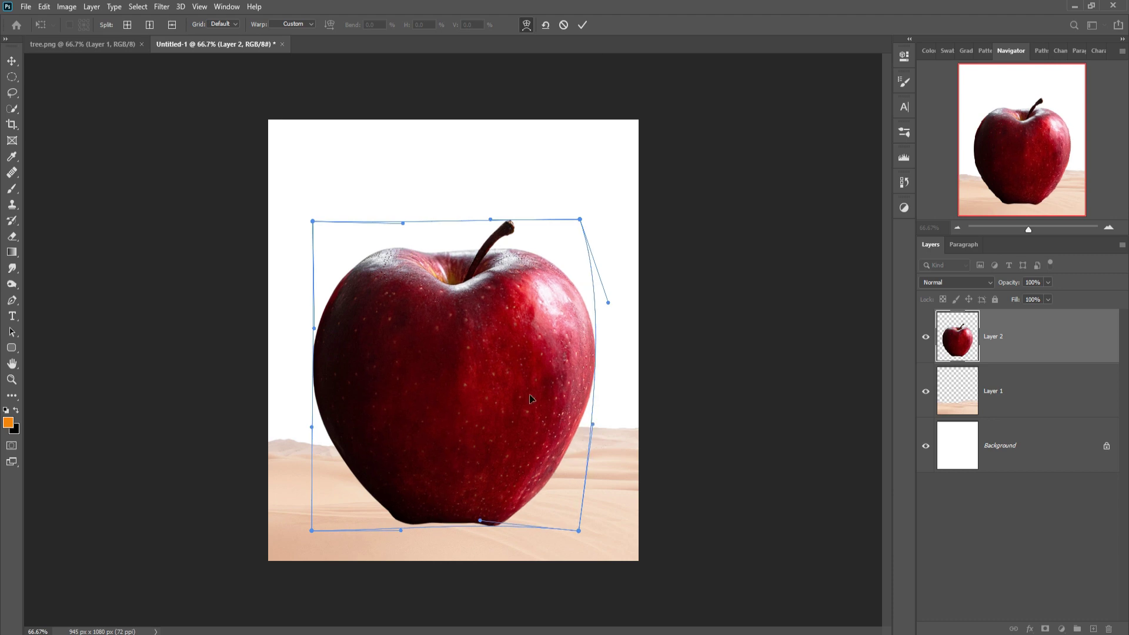
# - Commit the apple warp and Quick Select the apple without background or sand
pyautogui.press('Return')
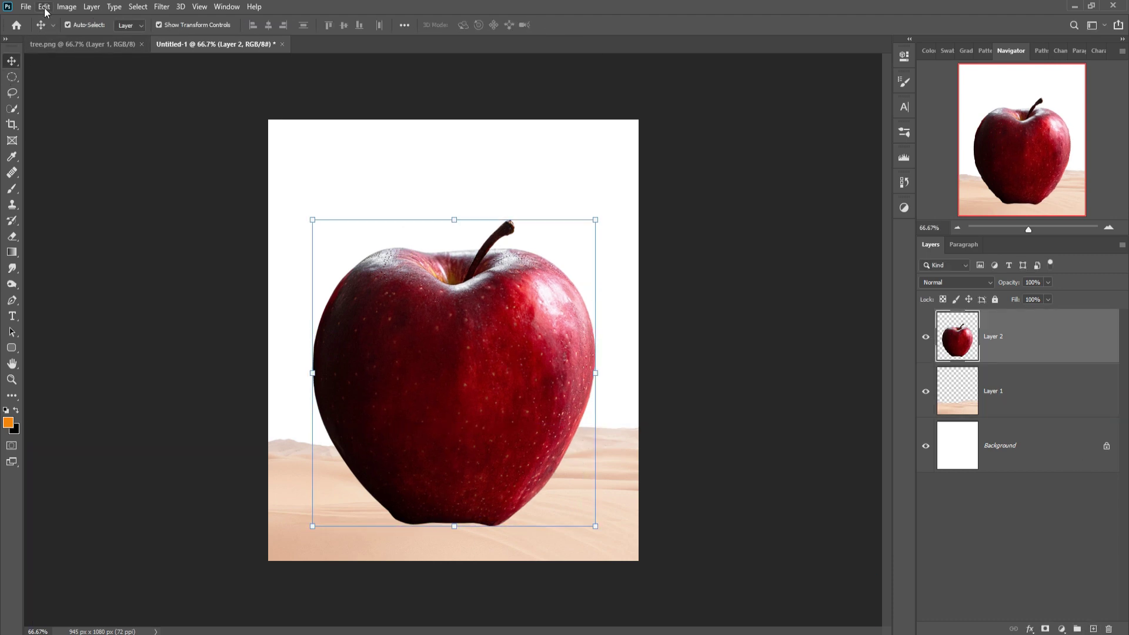
pyautogui.click(12, 109)
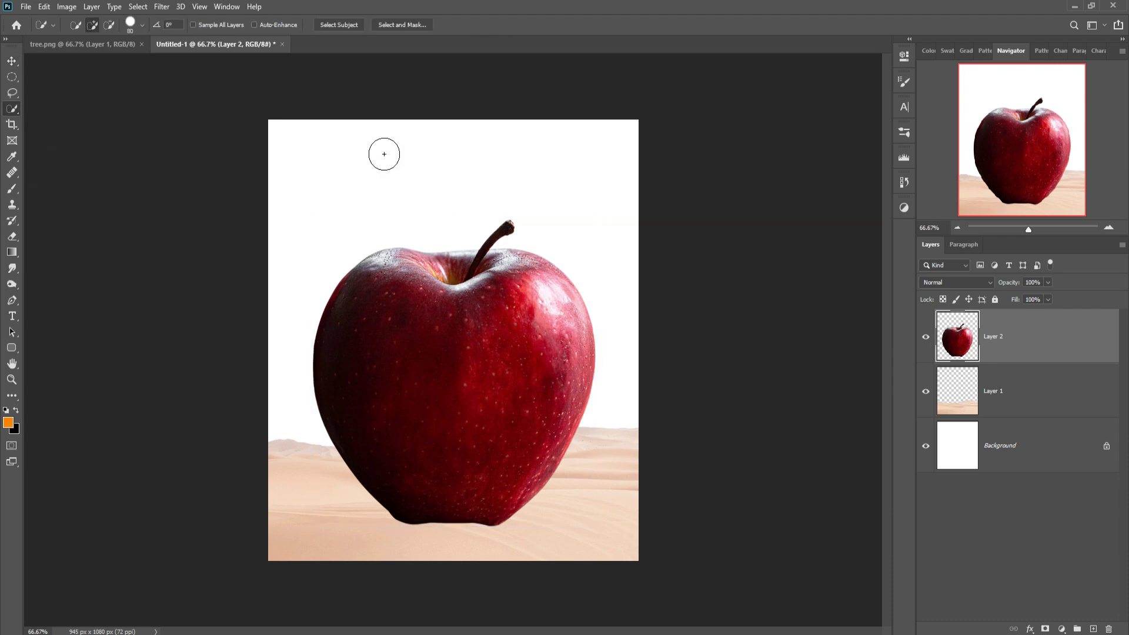
pyautogui.click(424, 347)
pyautogui.moveTo(429, 350)
pyautogui.mouseDown()
pyautogui.moveTo(545, 349)
pyautogui.moveTo(408, 289)
pyautogui.moveTo(374, 381)
pyautogui.moveTo(615, 298)
pyautogui.moveTo(380, 459)
pyautogui.mouseUp()
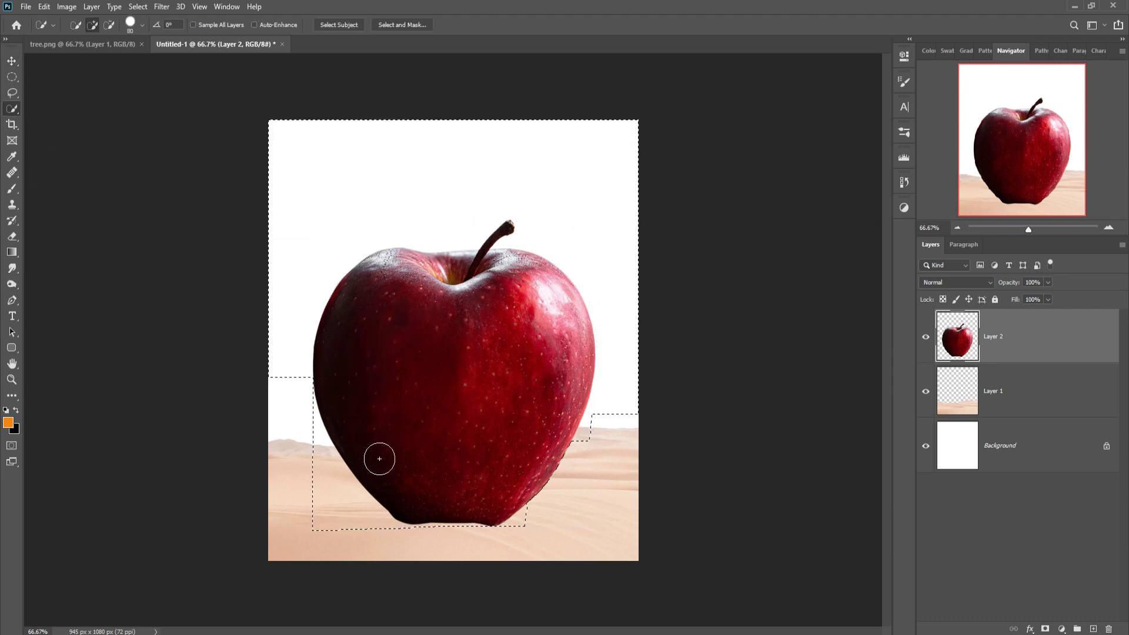
pyautogui.moveTo(527, 506); pyautogui.dragTo(541, 448)
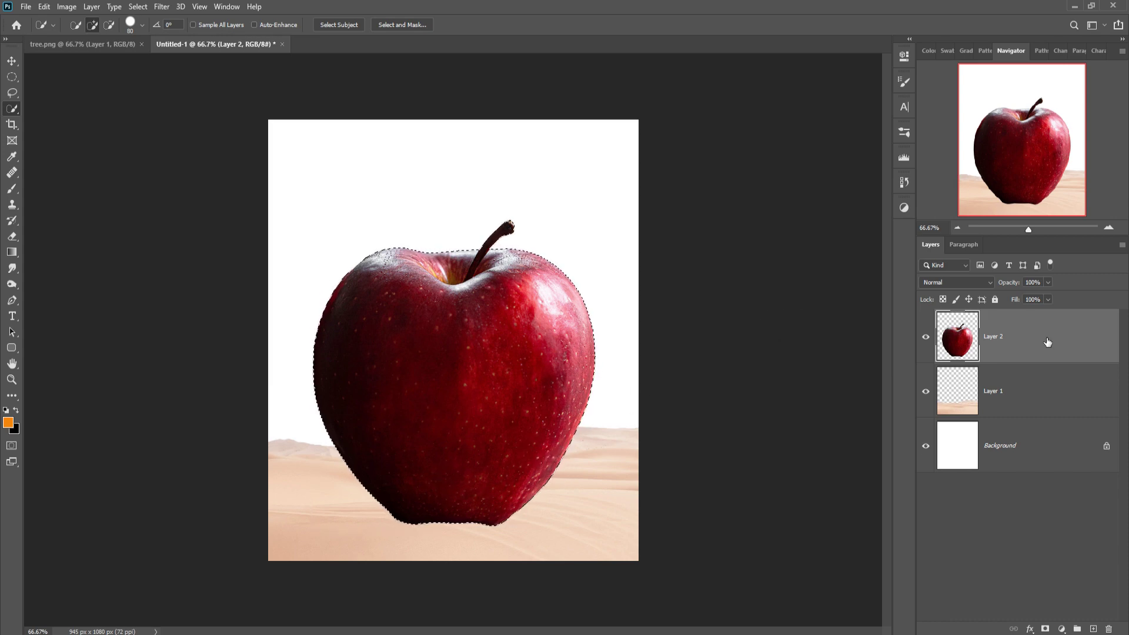
# - Copy and paste the apple as Layer 3, then make Layer 2 active
pyautogui.click(45, 7)
pyautogui.click(55, 91)
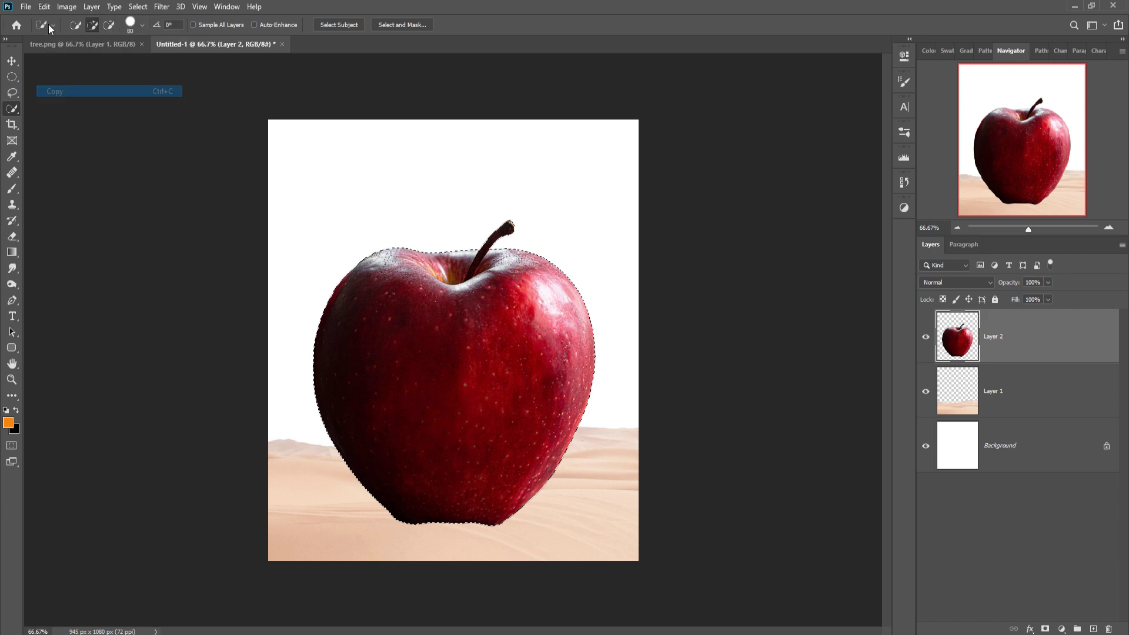
pyautogui.click(44, 6)
pyautogui.click(64, 114)
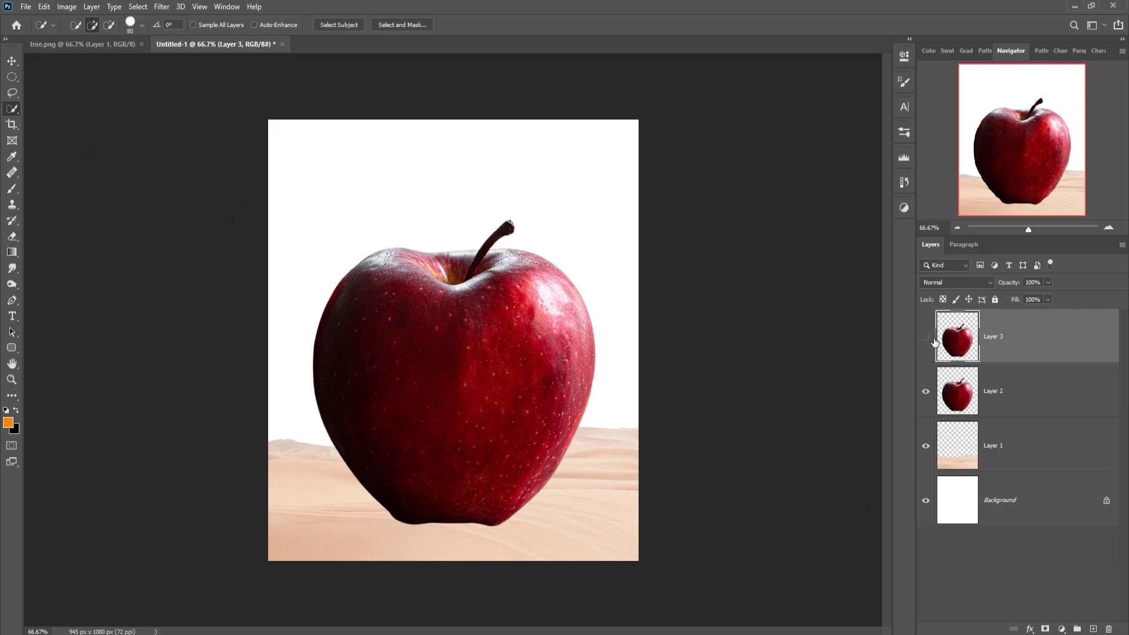
pyautogui.click(961, 405)
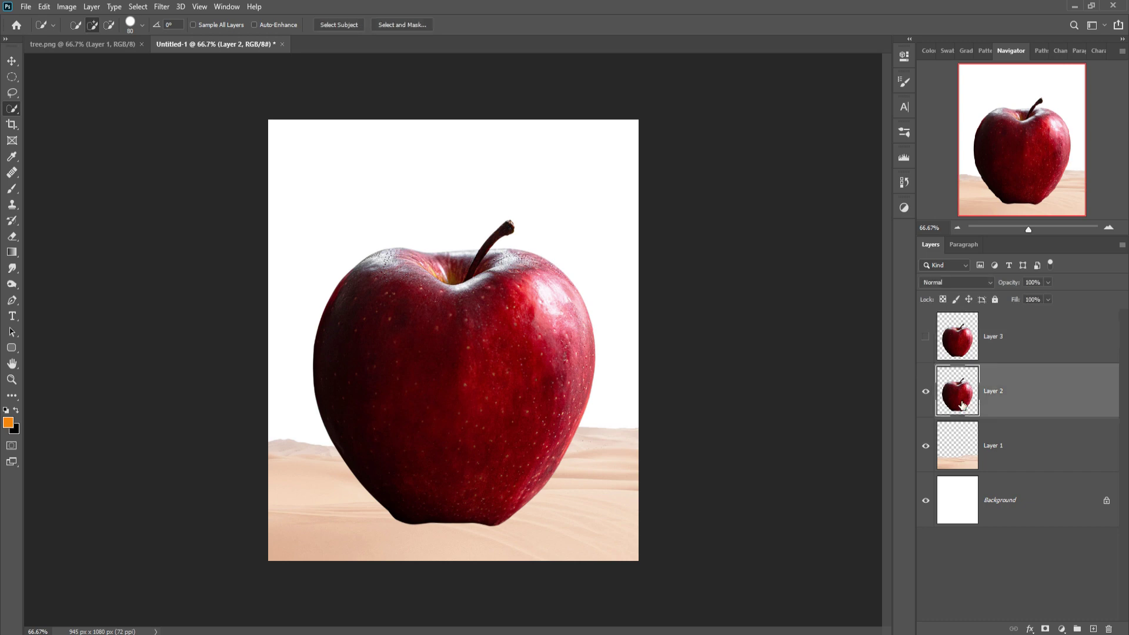
# - Add a Hue/Saturation layer clipped to Layer 2 with Saturation -84 and Hue +180
pyautogui.click(1062, 629)
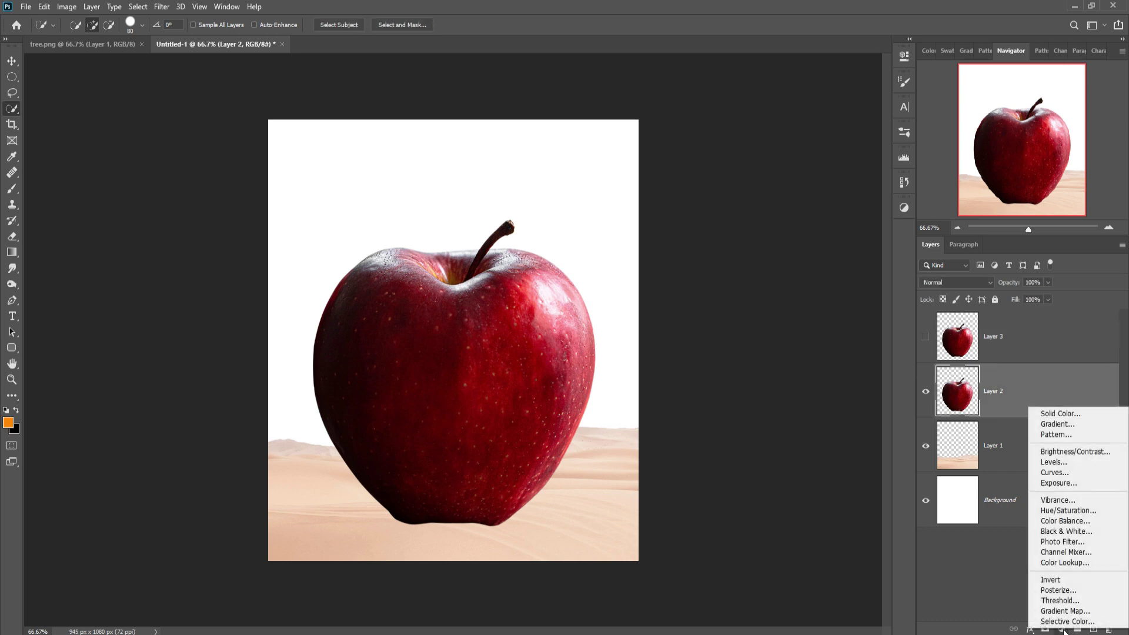
pyautogui.click(1093, 515)
pyautogui.click(804, 260)
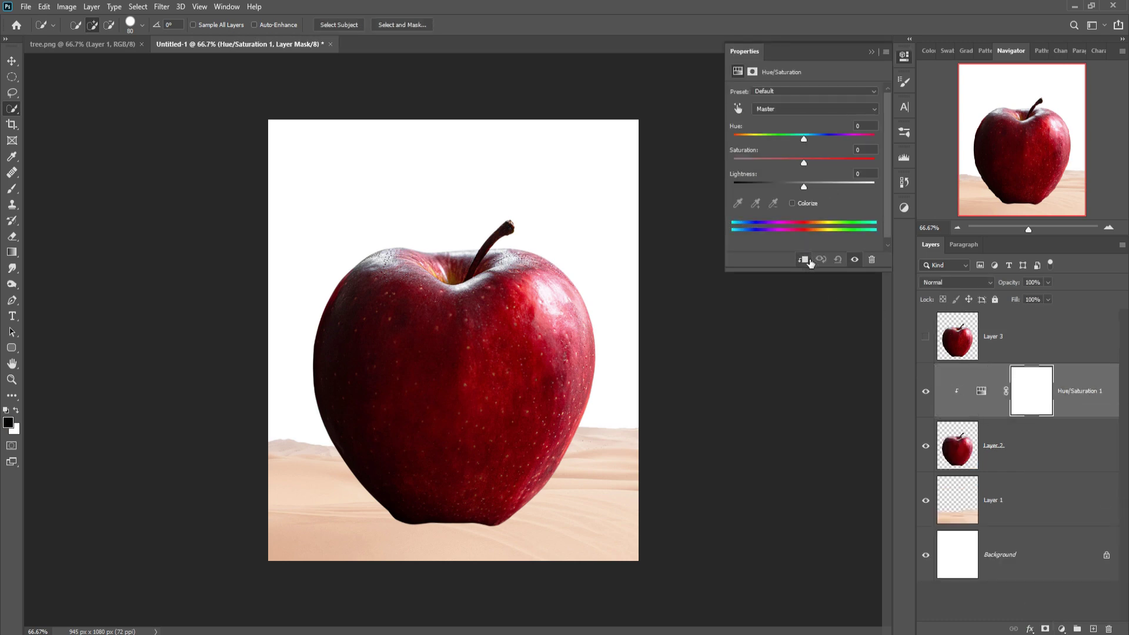
pyautogui.moveTo(803, 161)
pyautogui.mouseDown()
pyautogui.moveTo(720, 171)
pyautogui.moveTo(745, 174)
pyautogui.mouseUp()
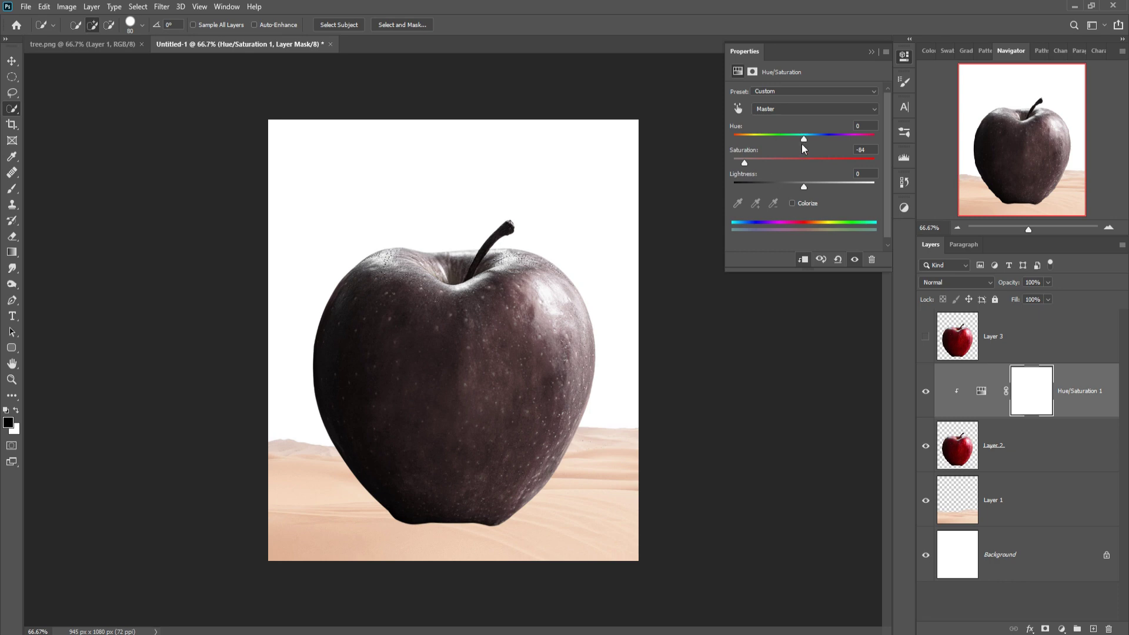
pyautogui.moveTo(812, 139); pyautogui.dragTo(873, 139)
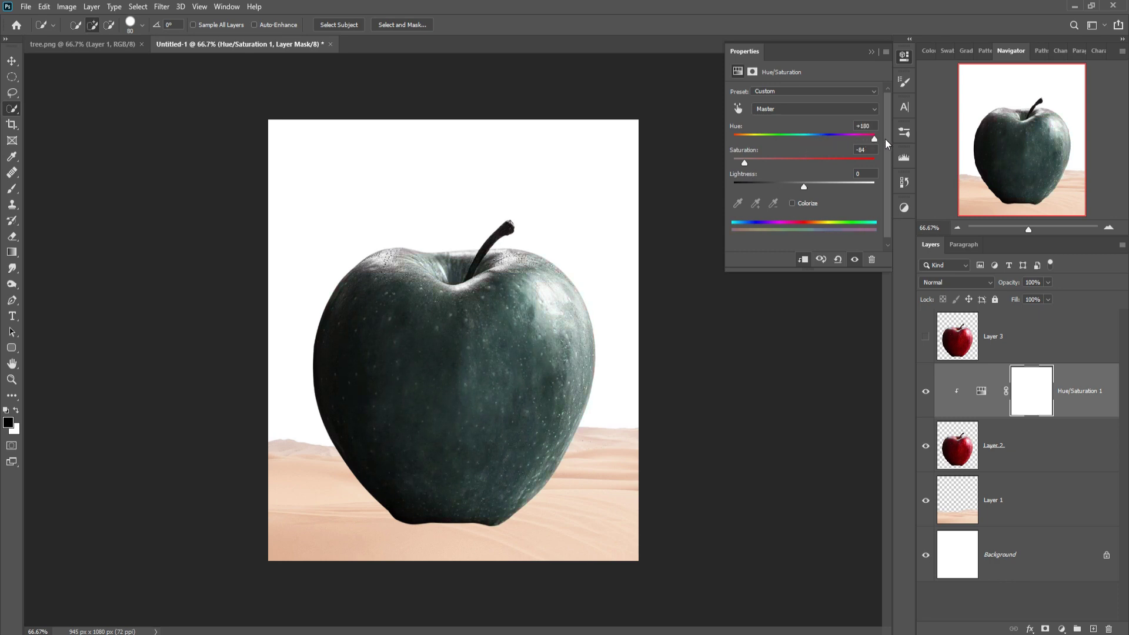
pyautogui.click(873, 51)
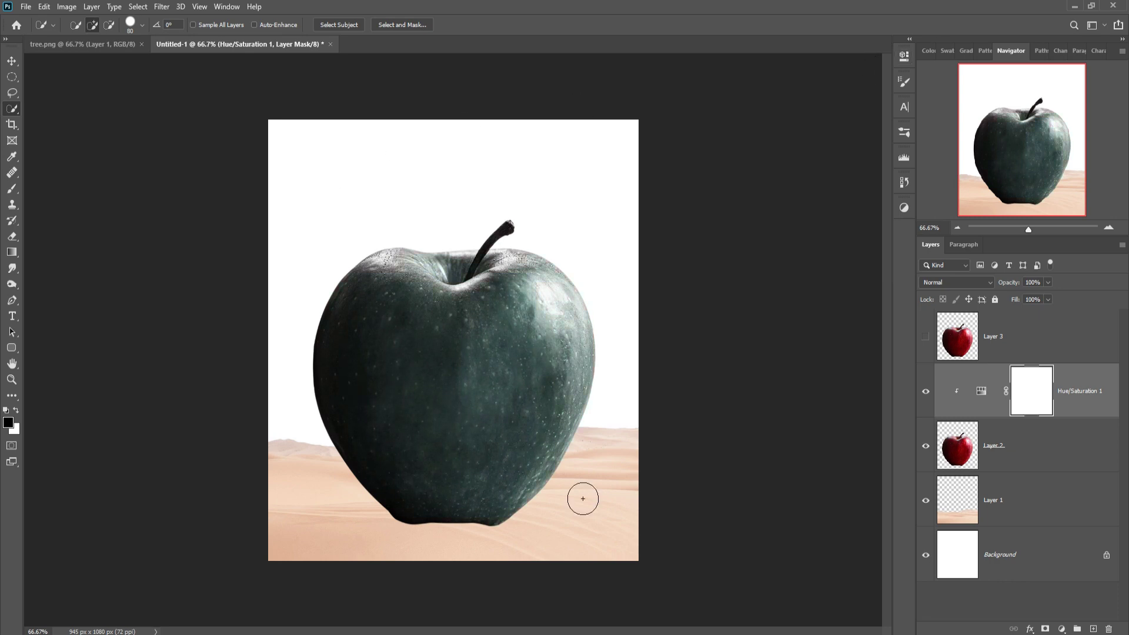
# - Add a layer mask to Layer 2 and quick-select the apple's outline
pyautogui.click(1008, 452)
pyautogui.click(1045, 629)
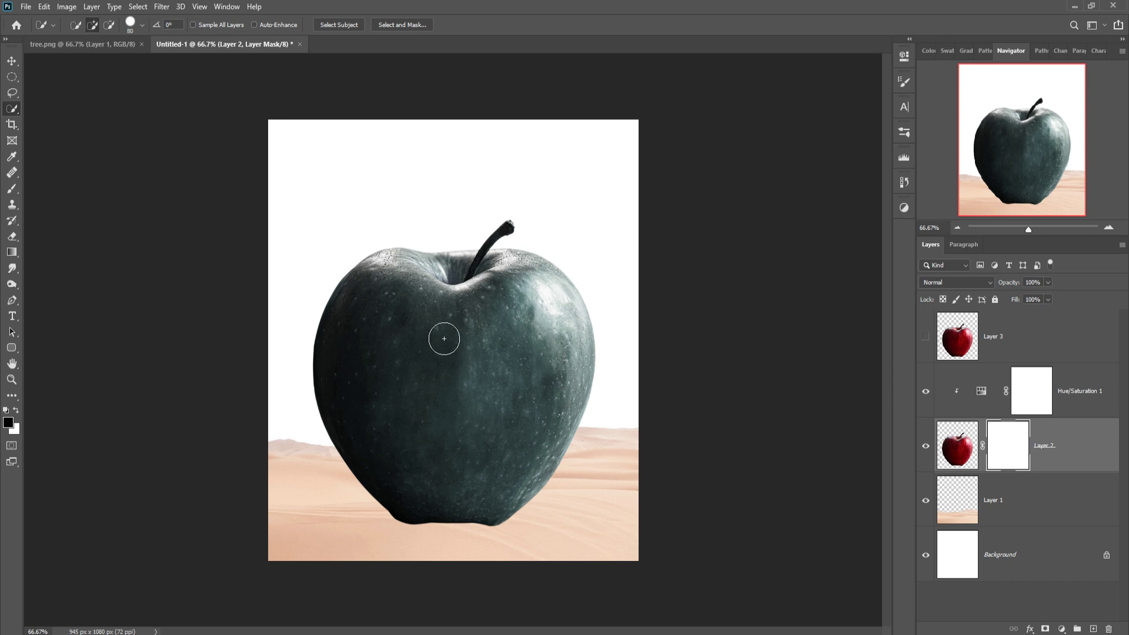
pyautogui.moveTo(444, 338)
pyautogui.mouseDown()
pyautogui.moveTo(496, 238)
pyautogui.moveTo(341, 381)
pyautogui.mouseUp()
pyautogui.moveTo(383, 533); pyautogui.dragTo(616, 281)
pyautogui.hotkey('ctrl', '2')
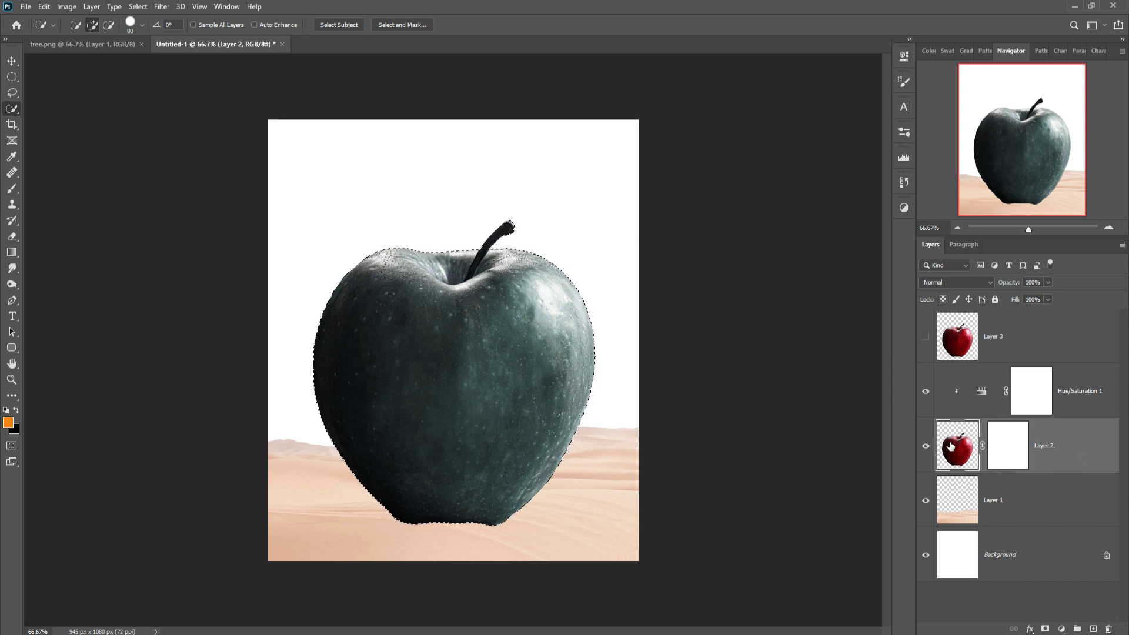
# - Add a Solid Color fill layer above Hue/Saturation 1 for the apple selection
pyautogui.click(1098, 392)
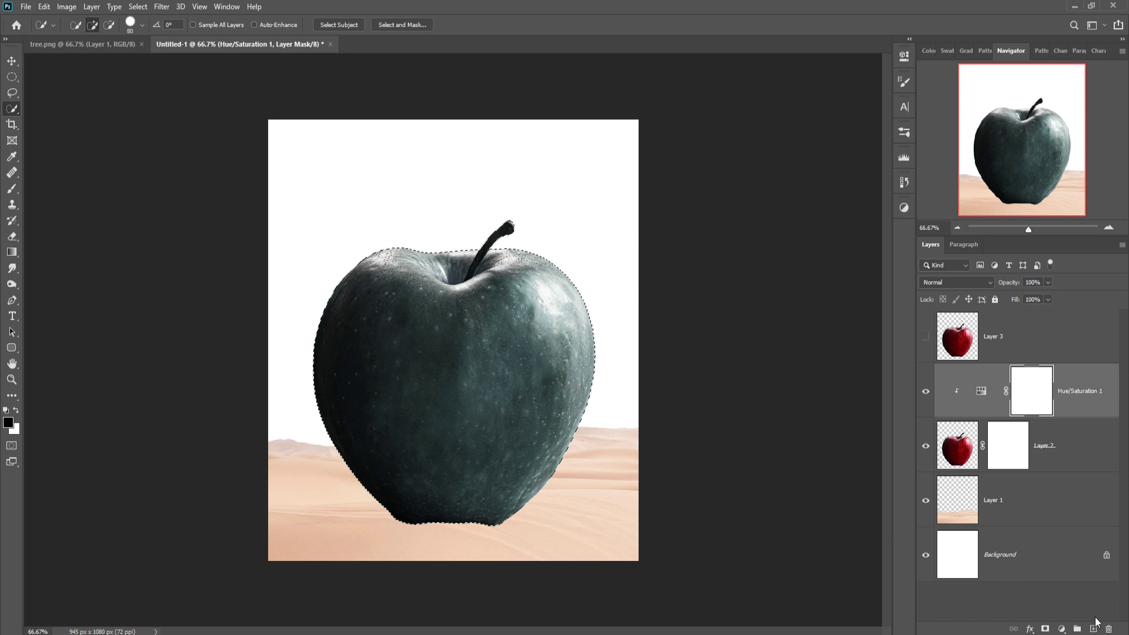
pyautogui.click(1093, 628)
pyautogui.click(1062, 629)
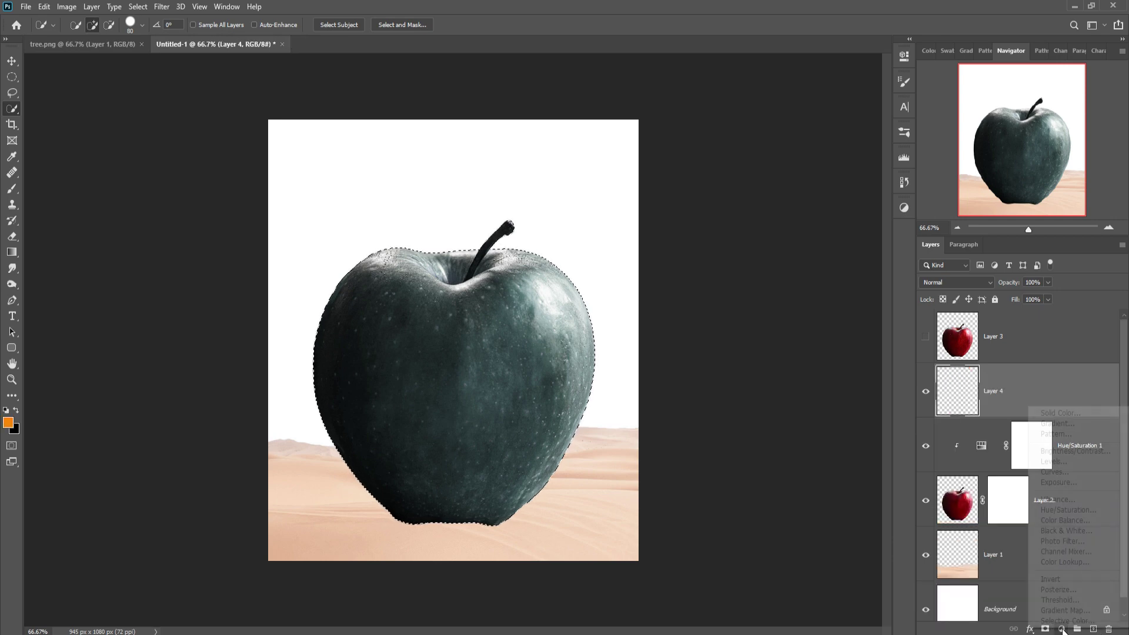
pyautogui.click(1071, 416)
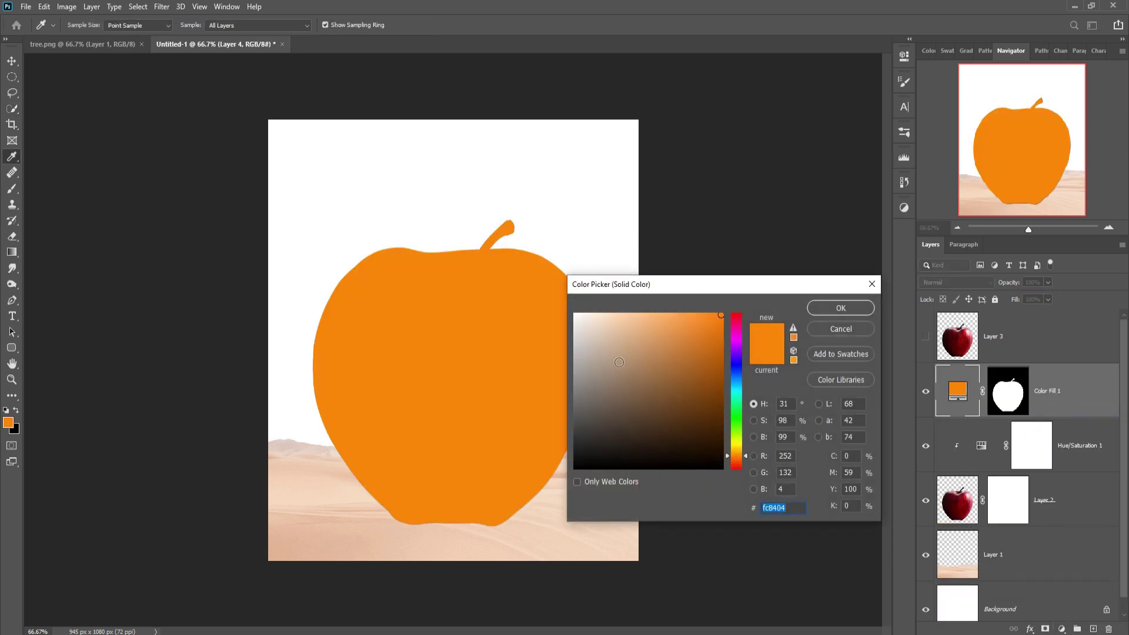
# - Set the fill to light cyan #99f9fc, then select it with a new empty layer
pyautogui.click(580, 321)
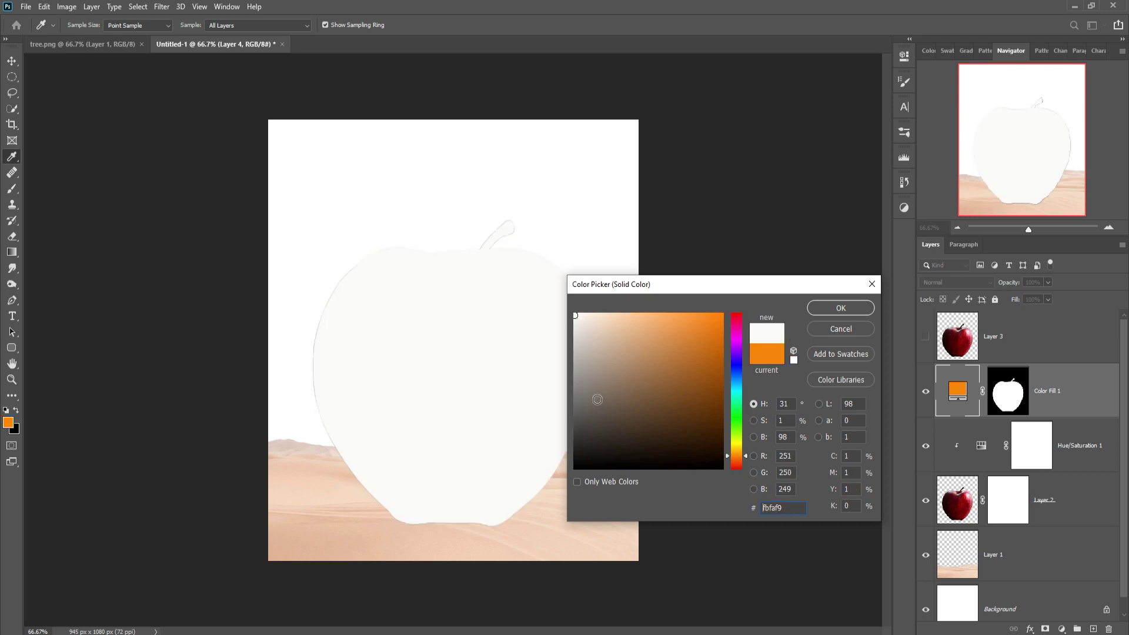
pyautogui.click(738, 390)
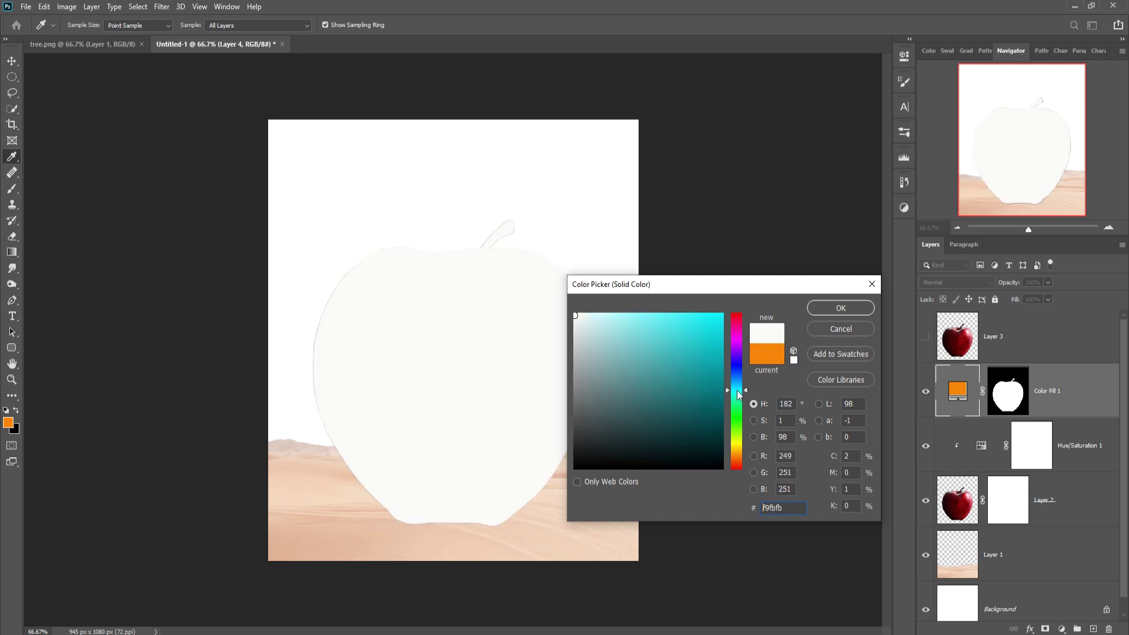
pyautogui.click(591, 350)
pyautogui.click(617, 315)
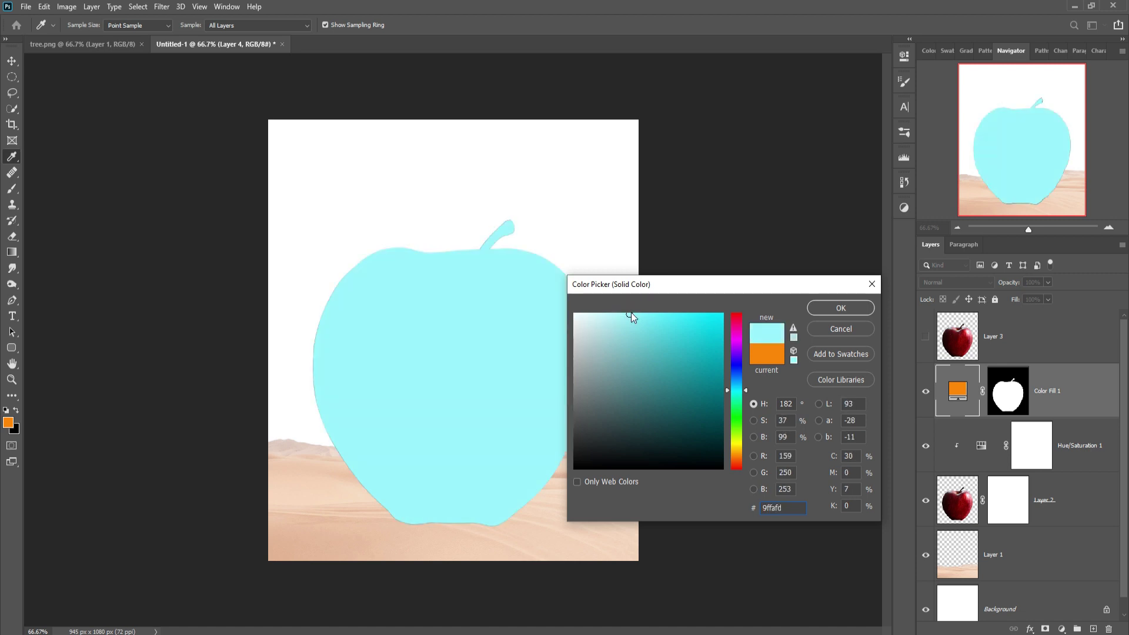
pyautogui.press('w')
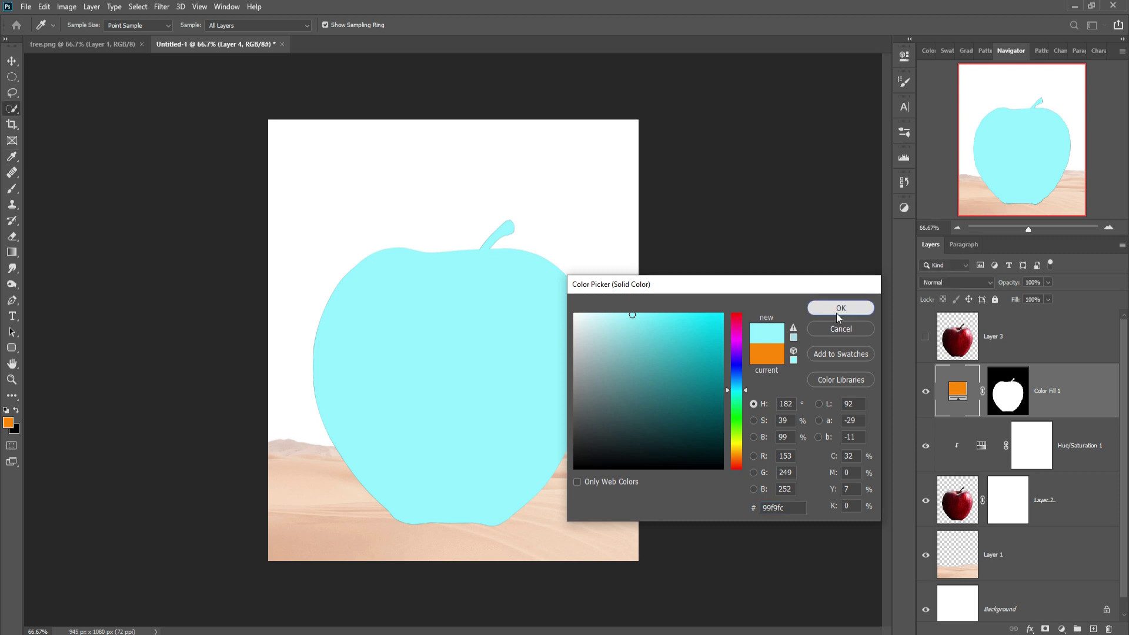
pyautogui.click(833, 319)
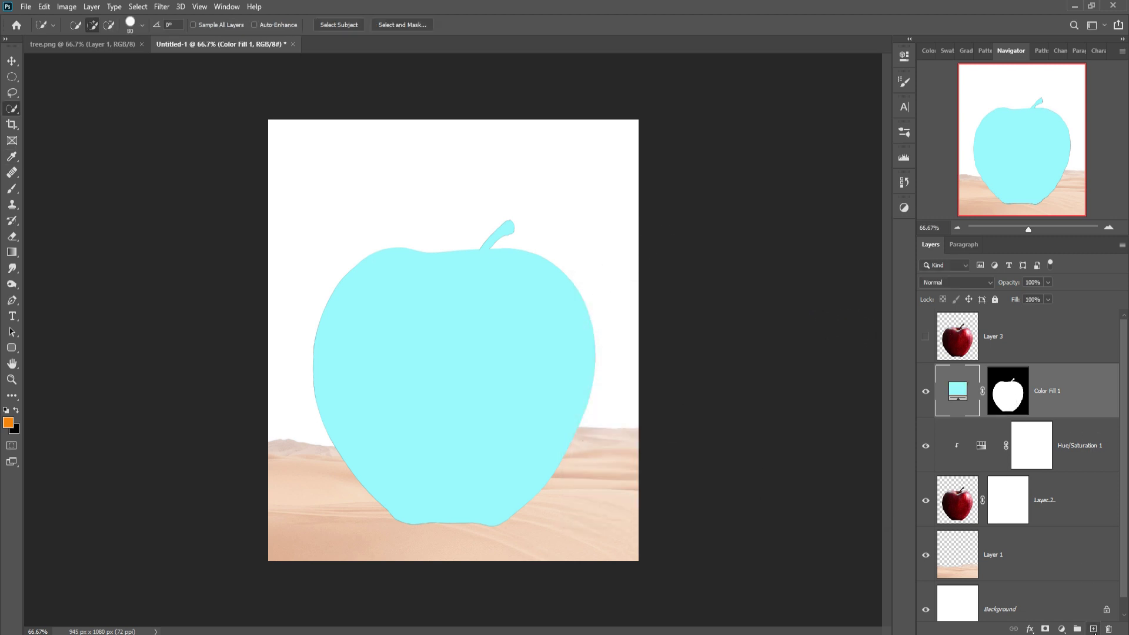
pyautogui.click(1093, 629)
pyautogui.keyDown('shift'); pyautogui.click(1058, 435); pyautogui.keyUp('shift')
# - Merge Color Fill 1 and the empty layer into Layer 4 and add a layer mask
pyautogui.rightClick(1064, 401)
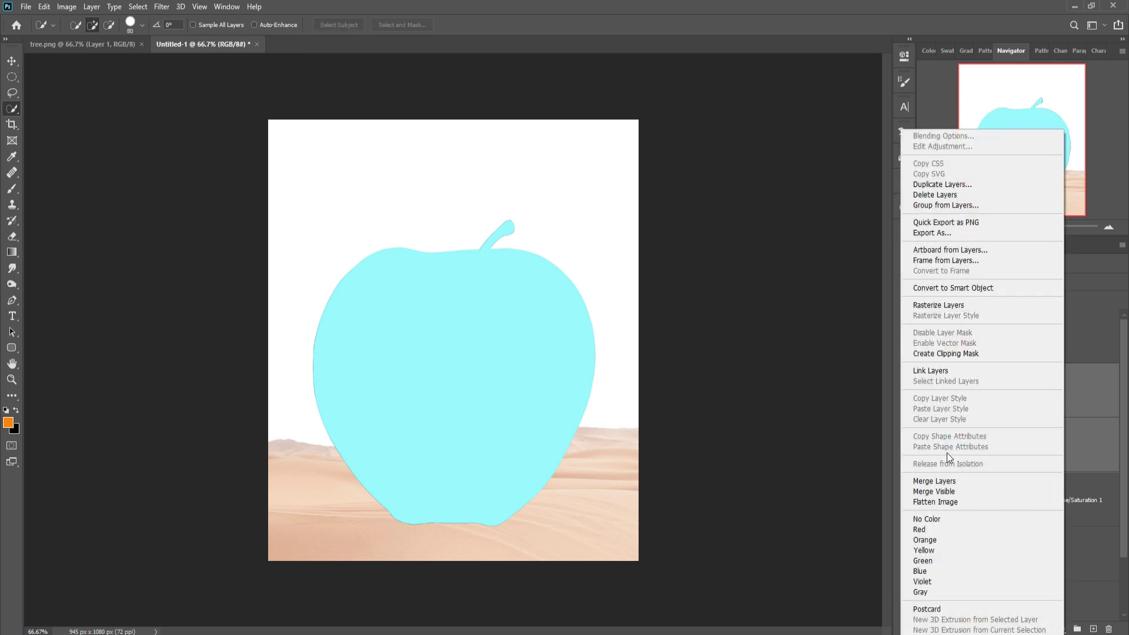
pyautogui.click(942, 484)
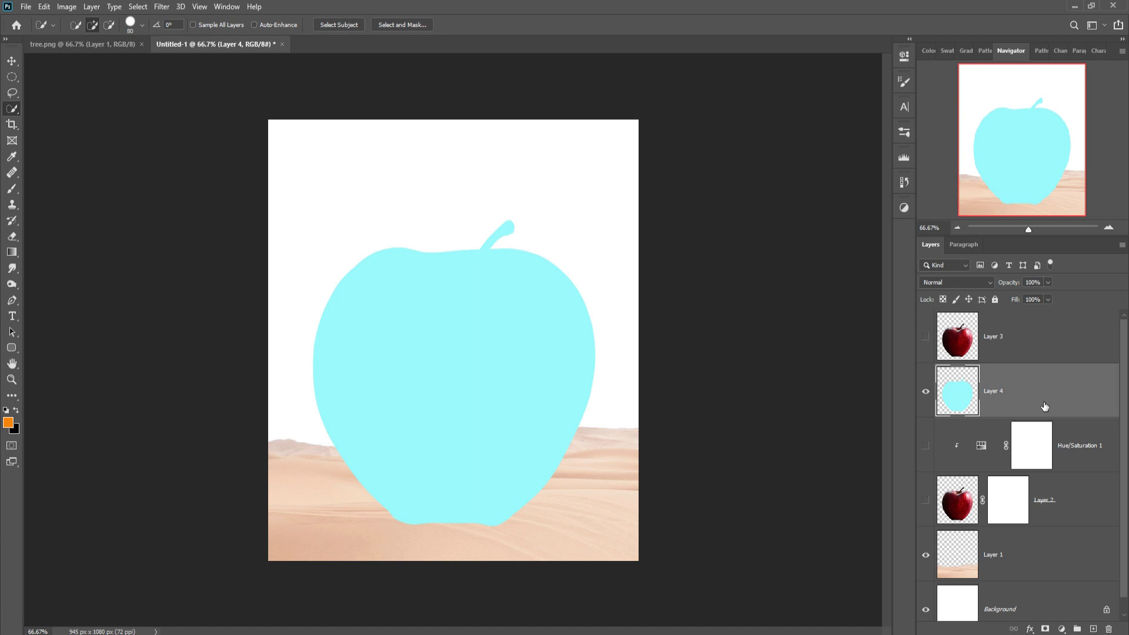
pyautogui.click(1050, 628)
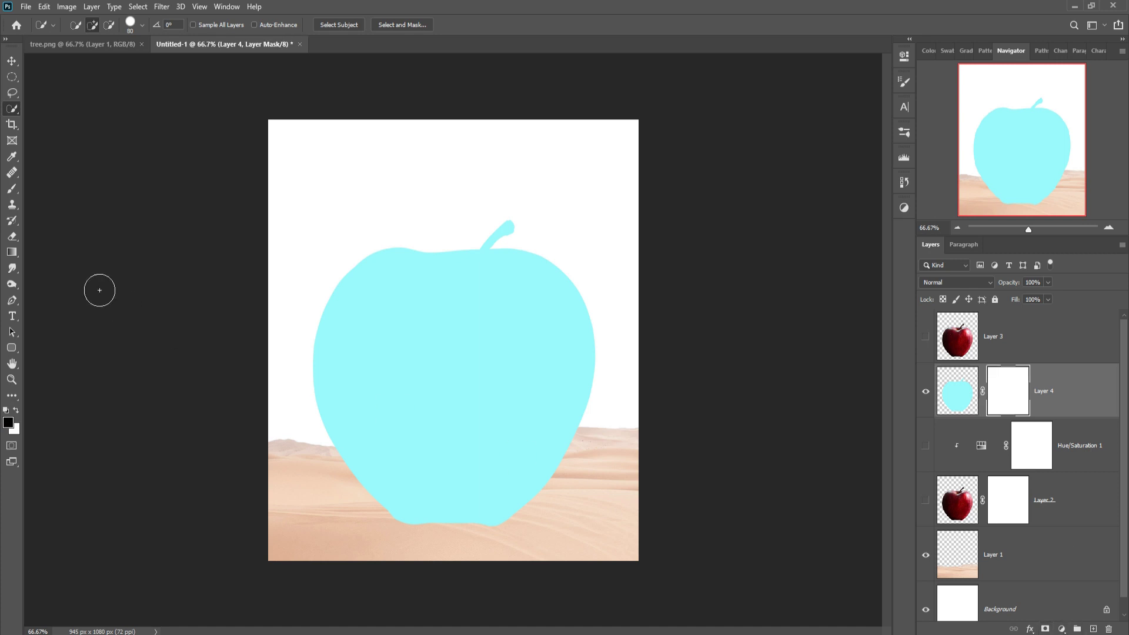
pyautogui.click(12, 189)
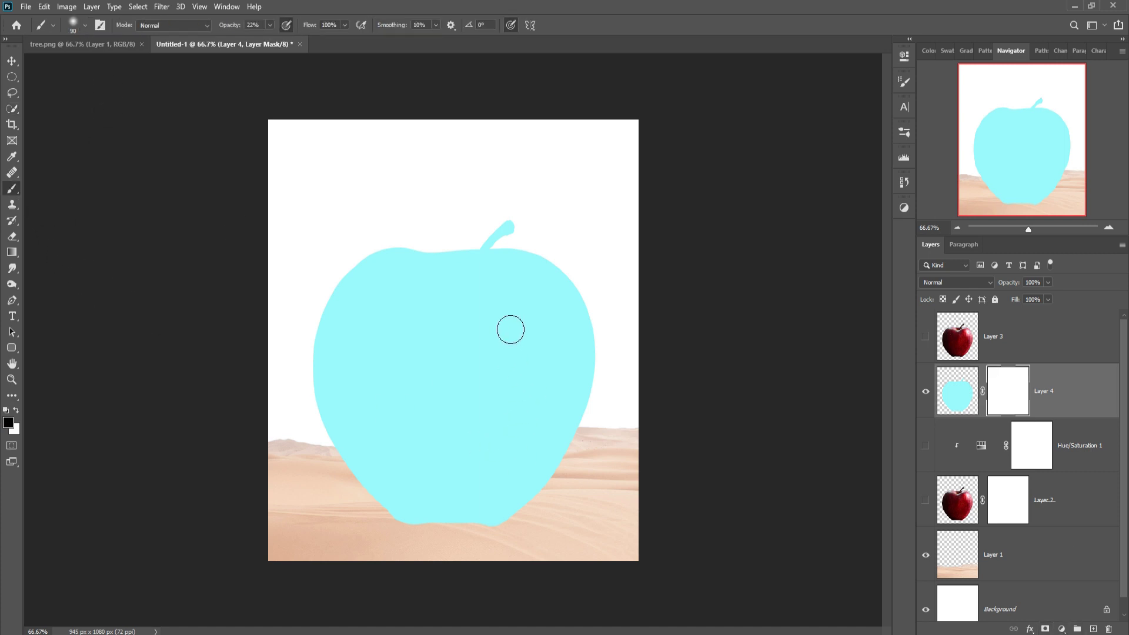
# - Brush the Layer 4 mask at 22% opacity to fade the cyan apple's right and lower edges
pyautogui.moveTo(535, 467); pyautogui.dragTo(543, 389)
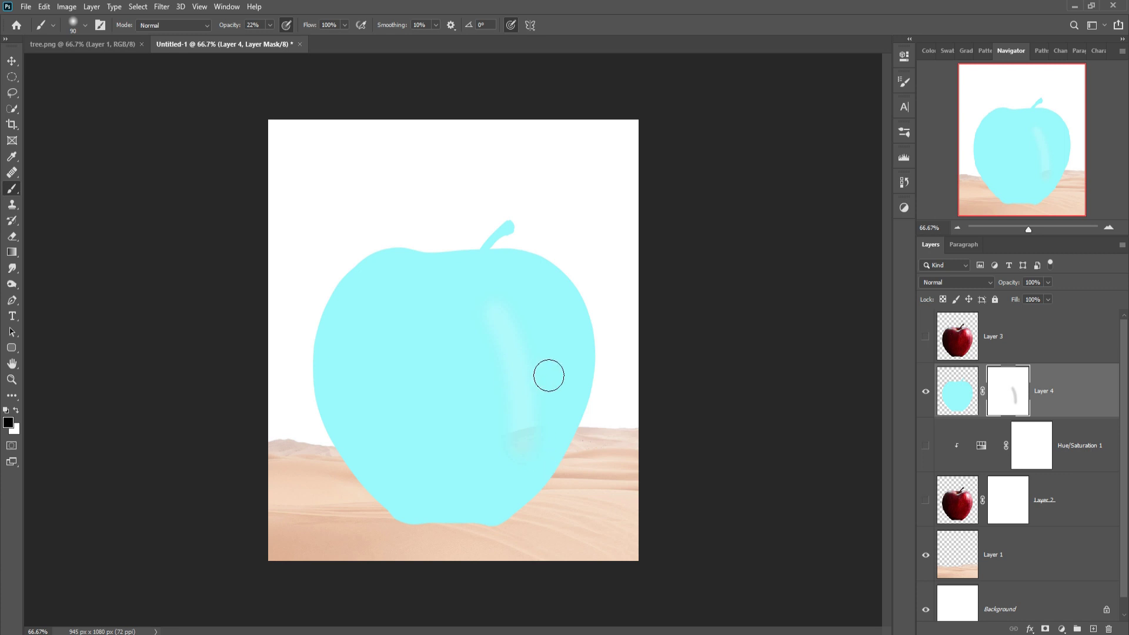
pyautogui.press(']')
pyautogui.press(']')
pyautogui.press(']')
pyautogui.moveTo(544, 343)
pyautogui.mouseDown()
pyautogui.moveTo(557, 391)
pyautogui.moveTo(579, 355)
pyautogui.mouseUp()
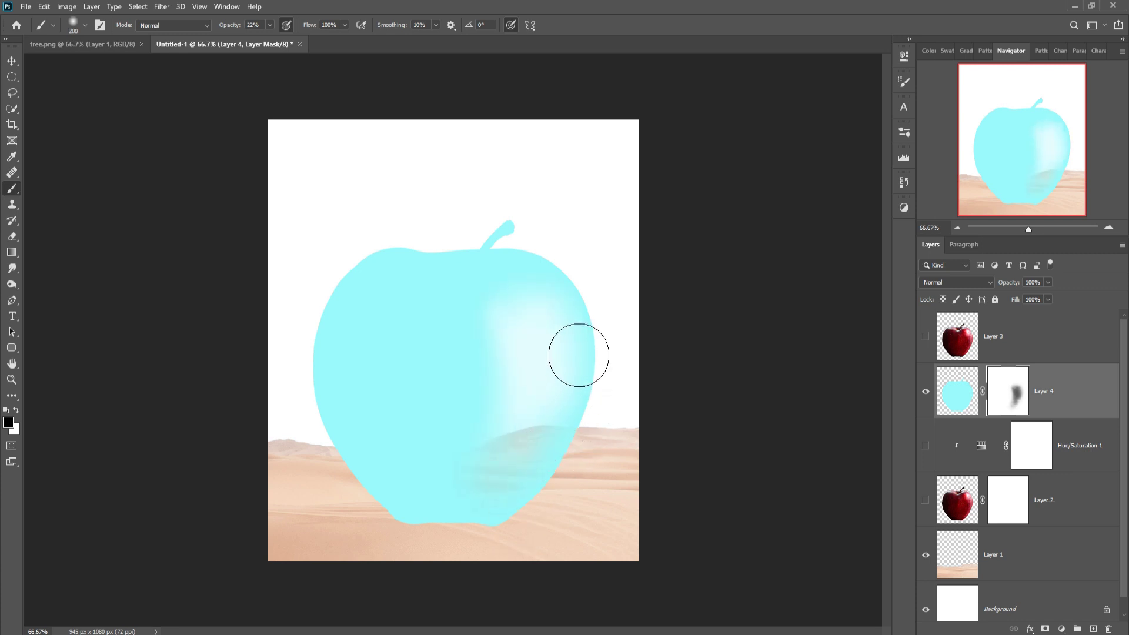
pyautogui.moveTo(590, 368)
pyautogui.mouseDown()
pyautogui.moveTo(547, 500)
pyautogui.moveTo(500, 502)
pyautogui.mouseUp()
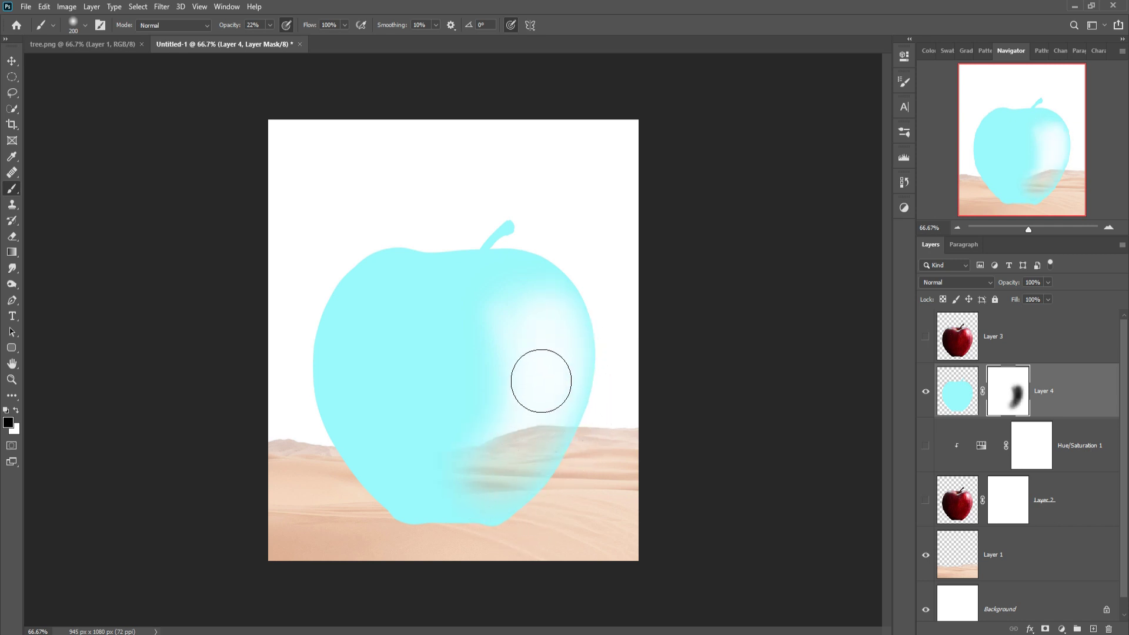
pyautogui.moveTo(541, 381)
pyautogui.mouseDown()
pyautogui.moveTo(507, 355)
pyautogui.moveTo(494, 324)
pyautogui.moveTo(429, 433)
pyautogui.moveTo(398, 372)
pyautogui.moveTo(439, 469)
pyautogui.moveTo(376, 379)
pyautogui.moveTo(421, 459)
pyautogui.moveTo(386, 416)
pyautogui.moveTo(467, 502)
pyautogui.moveTo(441, 491)
pyautogui.moveTo(505, 471)
pyautogui.moveTo(461, 424)
pyautogui.moveTo(433, 325)
pyautogui.moveTo(383, 365)
pyautogui.moveTo(404, 474)
pyautogui.moveTo(509, 549)
pyautogui.moveTo(429, 370)
pyautogui.moveTo(456, 320)
pyautogui.moveTo(436, 307)
pyautogui.moveTo(488, 321)
pyautogui.mouseUp()
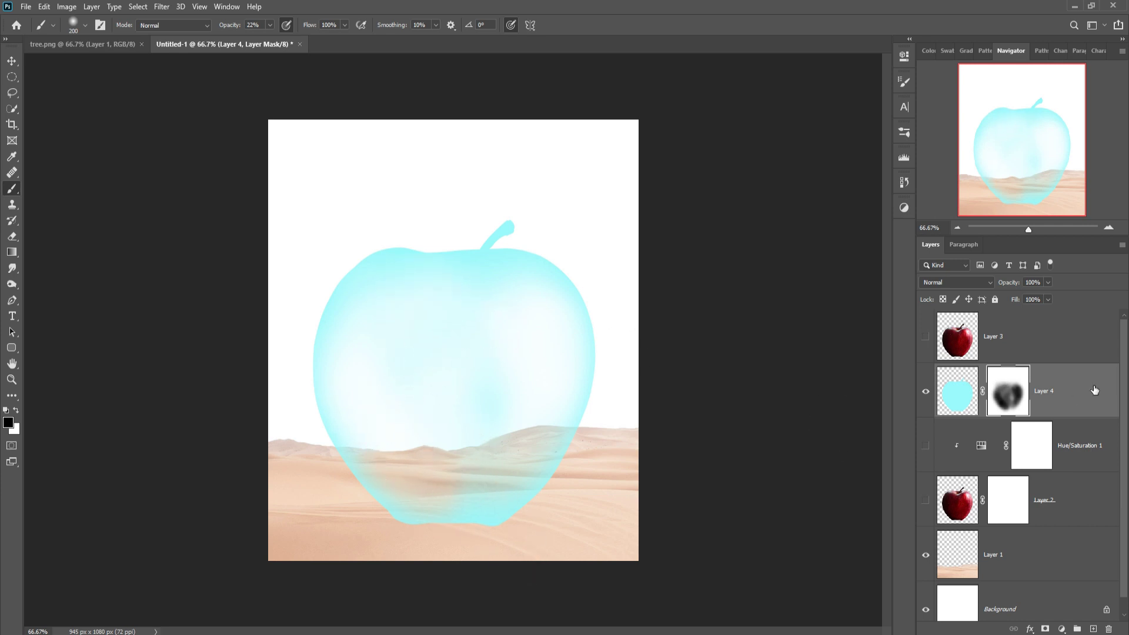
pyautogui.click(932, 340)
# - Mask Layer 3 and brush away the red apple's lower and right areas, keeping its top
pyautogui.moveTo(1058, 347)
pyautogui.mouseDown()
pyautogui.moveTo(1057, 398)
pyautogui.moveTo(1046, 347)
pyautogui.mouseUp()
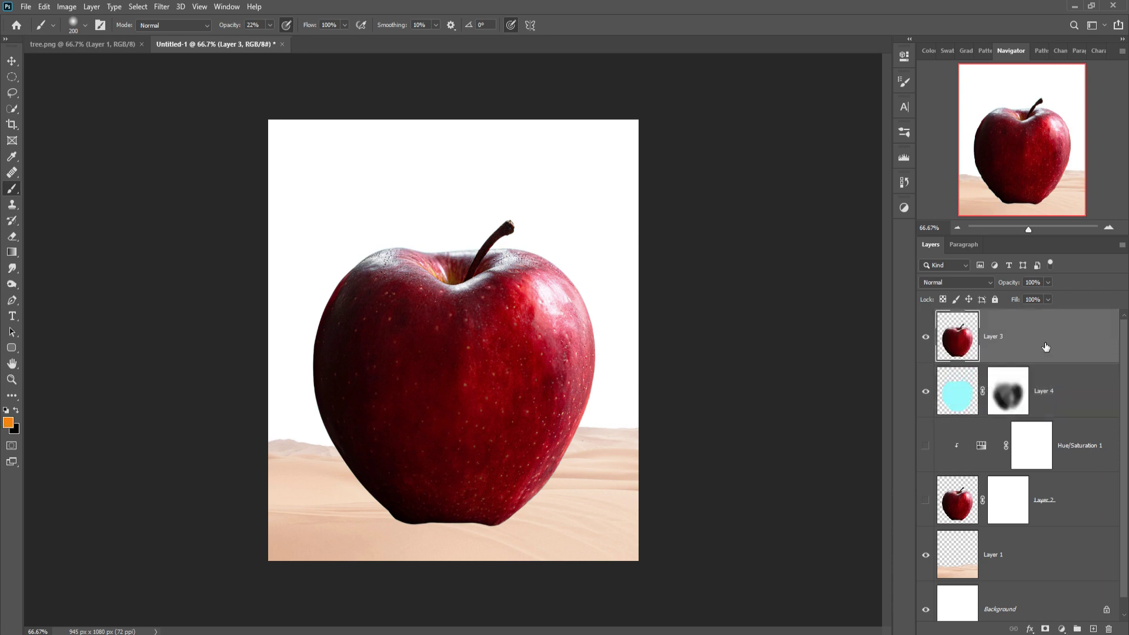
pyautogui.click(1046, 629)
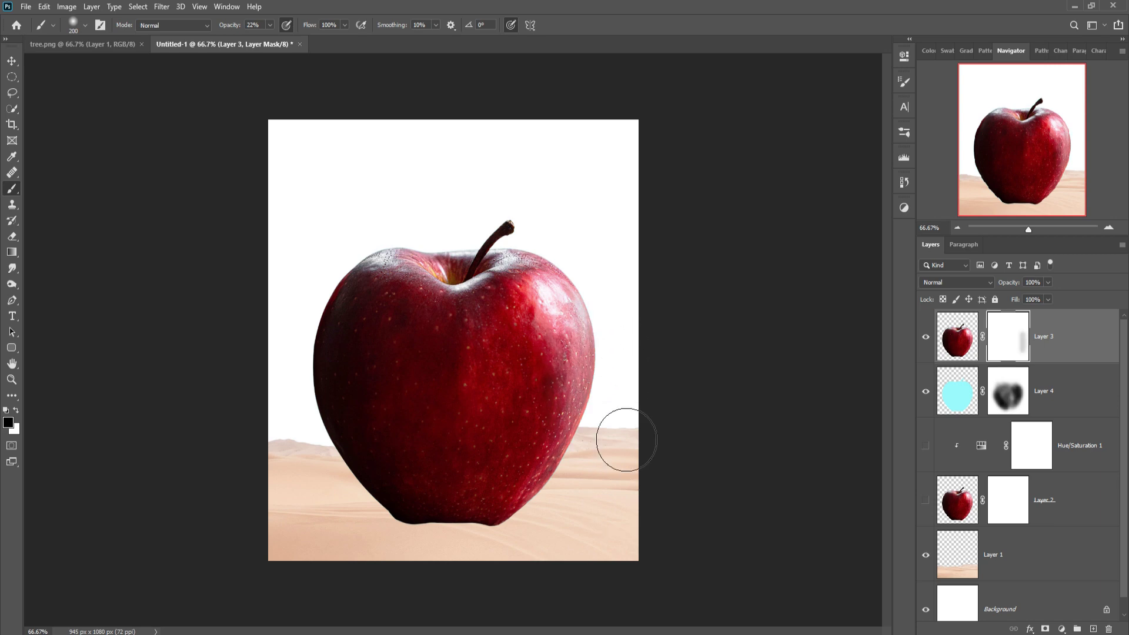
pyautogui.moveTo(625, 449)
pyautogui.mouseDown()
pyautogui.moveTo(633, 459)
pyautogui.moveTo(590, 453)
pyautogui.mouseUp()
pyautogui.moveTo(603, 462)
pyautogui.mouseDown()
pyautogui.moveTo(570, 484)
pyautogui.moveTo(552, 521)
pyautogui.moveTo(501, 550)
pyautogui.moveTo(589, 491)
pyautogui.moveTo(582, 454)
pyautogui.moveTo(358, 449)
pyautogui.moveTo(395, 526)
pyautogui.moveTo(329, 380)
pyautogui.moveTo(441, 517)
pyautogui.moveTo(612, 478)
pyautogui.moveTo(556, 459)
pyautogui.moveTo(622, 398)
pyautogui.moveTo(604, 383)
pyautogui.moveTo(628, 373)
pyautogui.mouseUp()
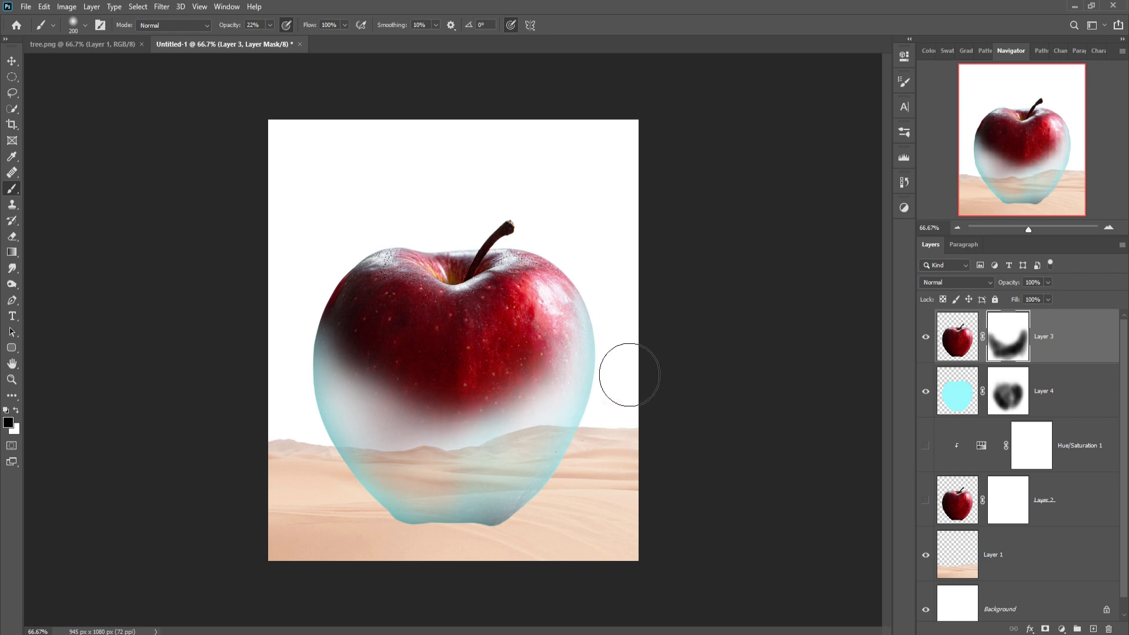
pyautogui.moveTo(610, 315)
pyautogui.mouseDown()
pyautogui.moveTo(618, 404)
pyautogui.moveTo(577, 453)
pyautogui.moveTo(559, 411)
pyautogui.moveTo(564, 362)
pyautogui.mouseUp()
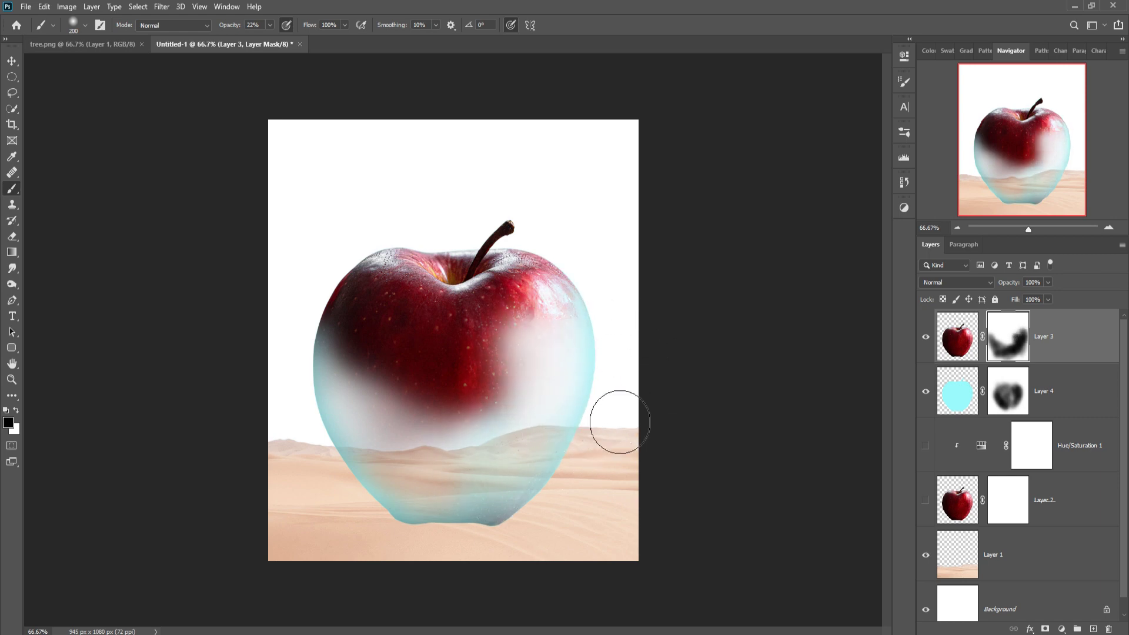
pyautogui.moveTo(617, 421)
pyautogui.mouseDown()
pyautogui.moveTo(524, 381)
pyautogui.moveTo(501, 429)
pyautogui.moveTo(420, 382)
pyautogui.moveTo(502, 404)
pyautogui.moveTo(497, 446)
pyautogui.moveTo(435, 451)
pyautogui.moveTo(406, 352)
pyautogui.moveTo(376, 338)
pyautogui.moveTo(352, 347)
pyautogui.moveTo(373, 468)
pyautogui.moveTo(360, 307)
pyautogui.moveTo(390, 245)
pyautogui.moveTo(330, 327)
pyautogui.moveTo(344, 331)
pyautogui.mouseUp()
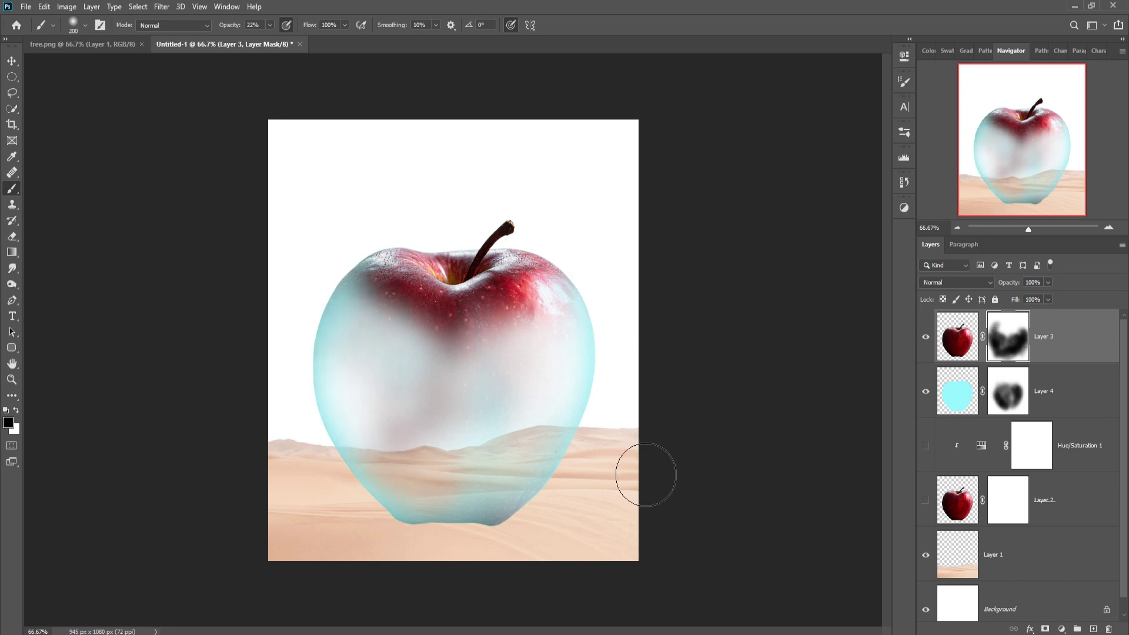
pyautogui.moveTo(645, 472)
pyautogui.mouseDown()
pyautogui.moveTo(471, 532)
pyautogui.moveTo(466, 468)
pyautogui.moveTo(504, 443)
pyautogui.moveTo(555, 459)
pyautogui.moveTo(524, 473)
pyautogui.mouseUp()
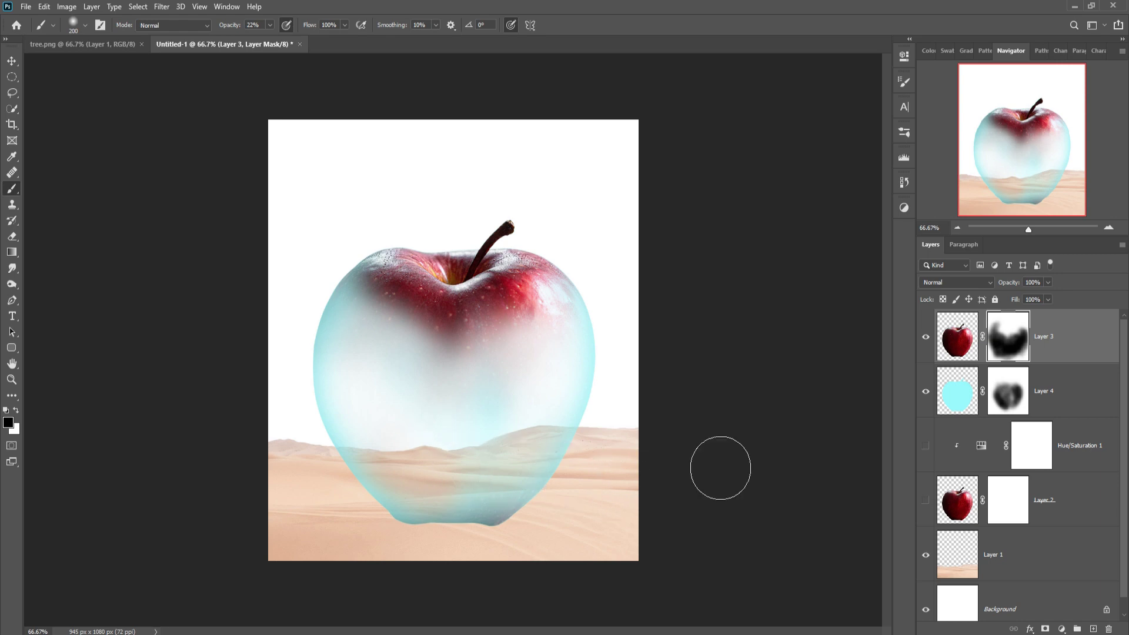
pyautogui.click(12, 61)
# - Drag the bonsai tree from tree.png into the apple composition as Layer 5
pyautogui.moveTo(68, 43)
pyautogui.mouseDown()
pyautogui.moveTo(76, 86)
pyautogui.moveTo(600, 133)
pyautogui.mouseUp()
pyautogui.moveTo(925, 368); pyautogui.dragTo(442, 358)
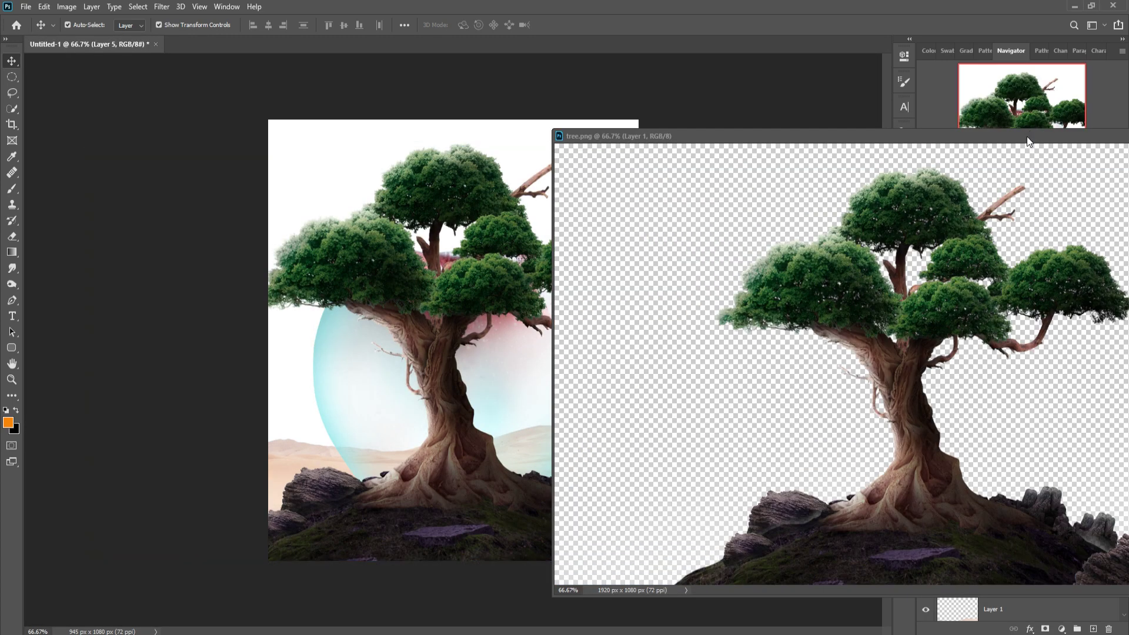
pyautogui.moveTo(1031, 139); pyautogui.dragTo(400, 367)
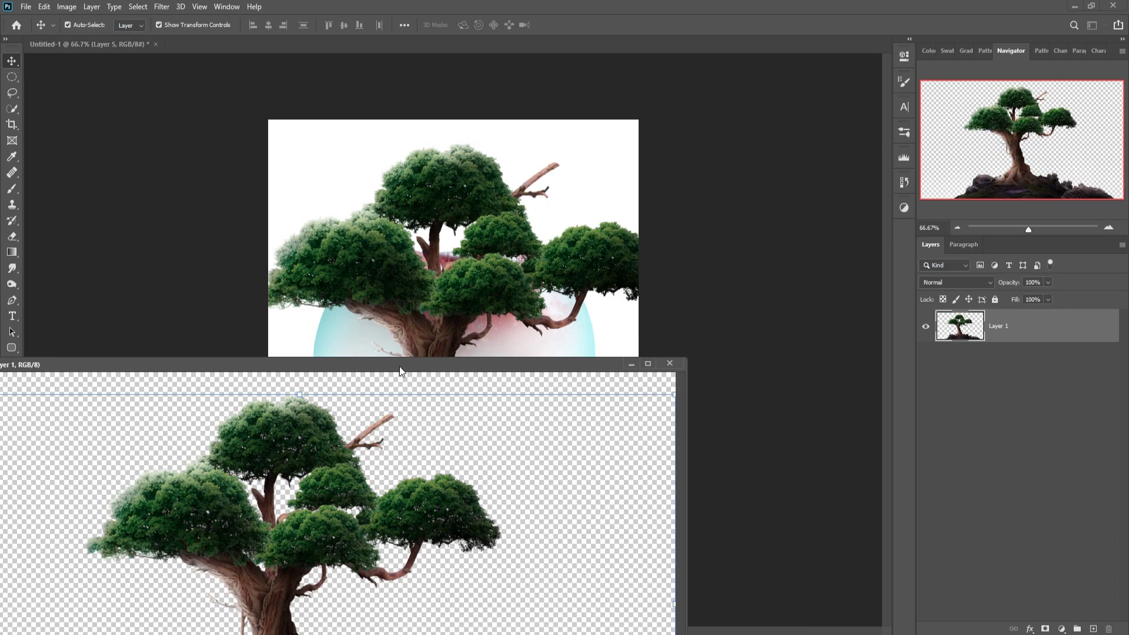
pyautogui.click(629, 363)
# - Scale the tree to about 52% inside the apple and move Layer 5 below Layer 4
pyautogui.moveTo(474, 146); pyautogui.dragTo(470, 430)
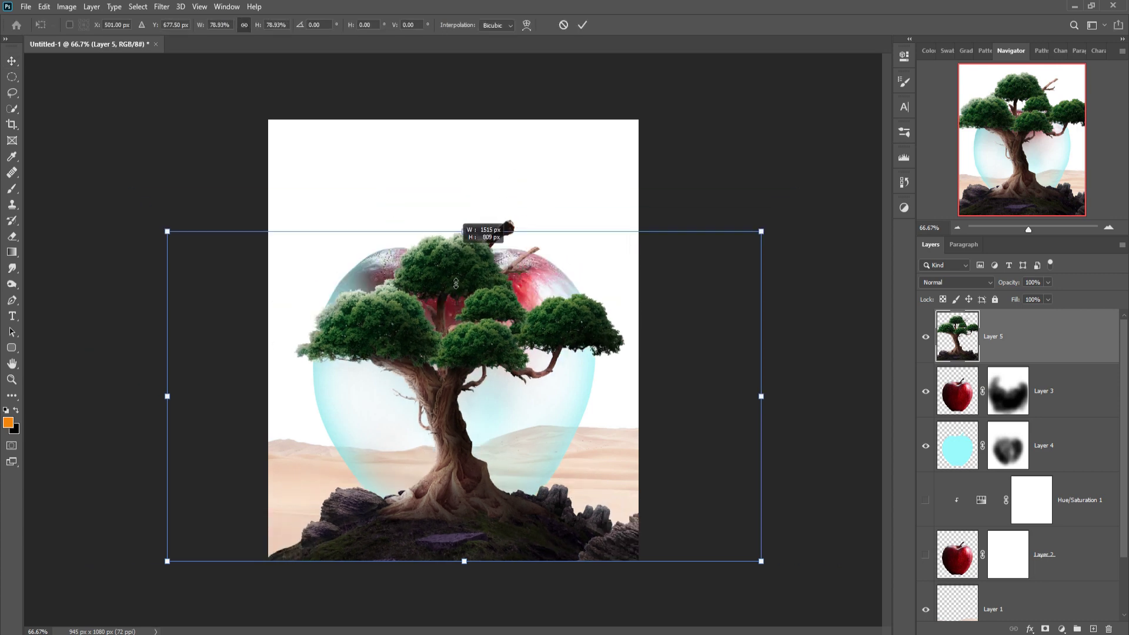
pyautogui.moveTo(458, 528)
pyautogui.mouseDown()
pyautogui.moveTo(442, 447)
pyautogui.moveTo(456, 559)
pyautogui.mouseUp()
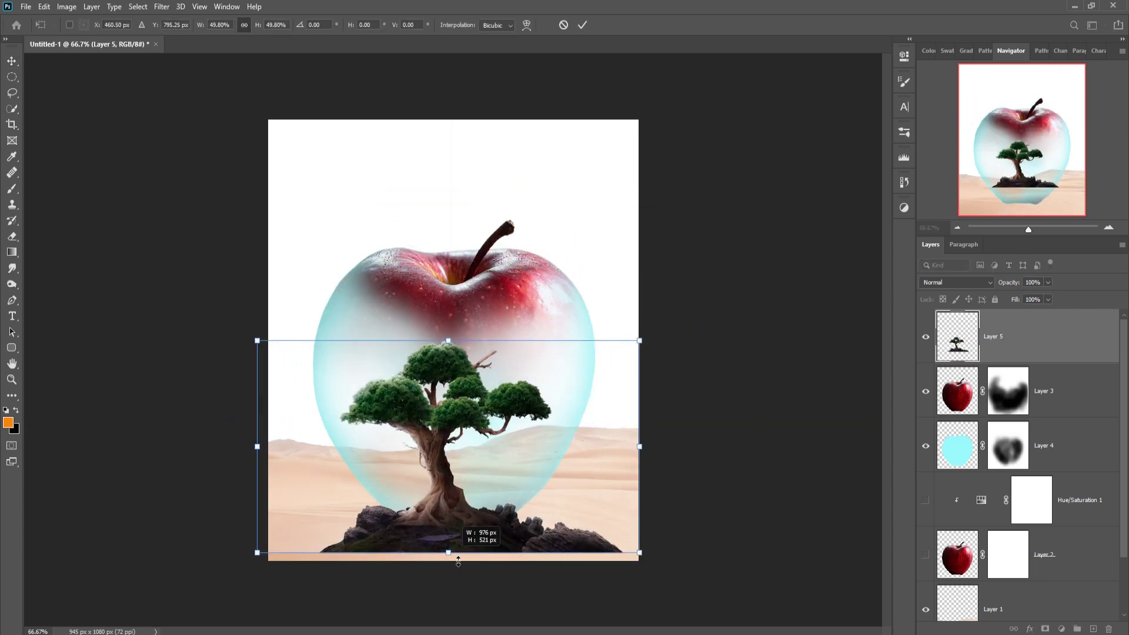
pyautogui.moveTo(447, 423); pyautogui.dragTo(456, 387)
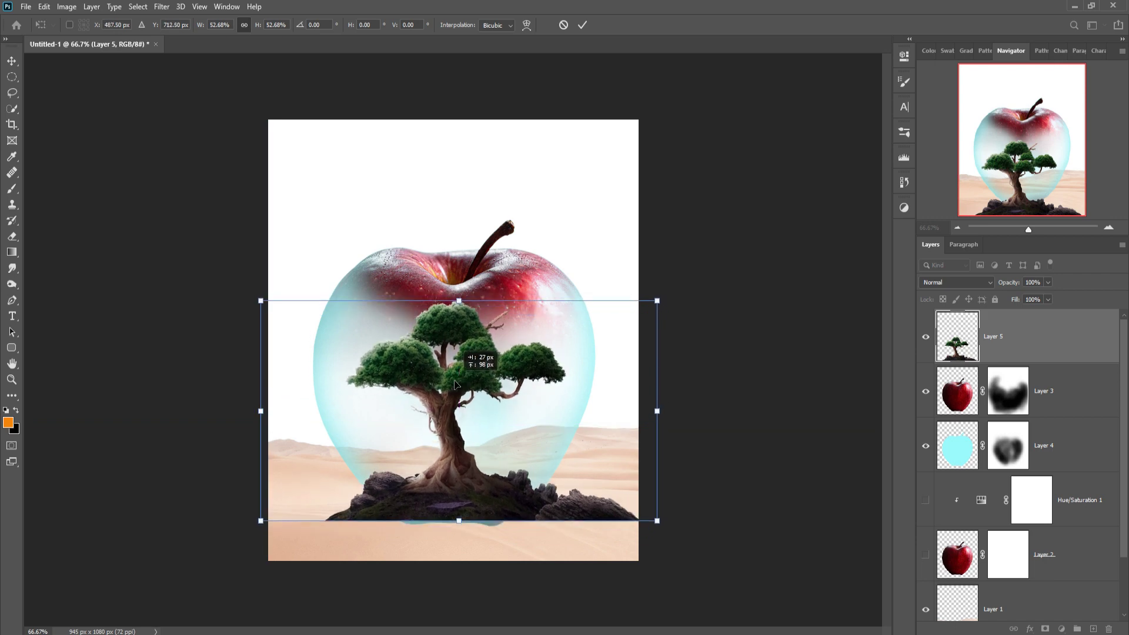
pyautogui.moveTo(456, 388); pyautogui.dragTo(457, 386)
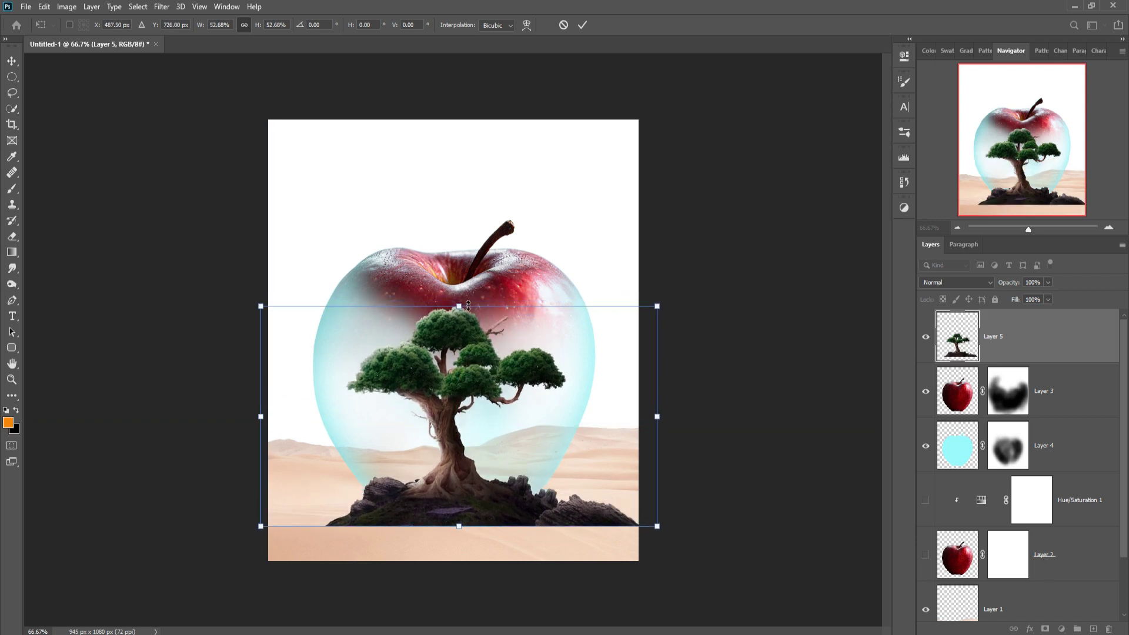
pyautogui.click(582, 24)
pyautogui.moveTo(1064, 353); pyautogui.dragTo(1081, 458)
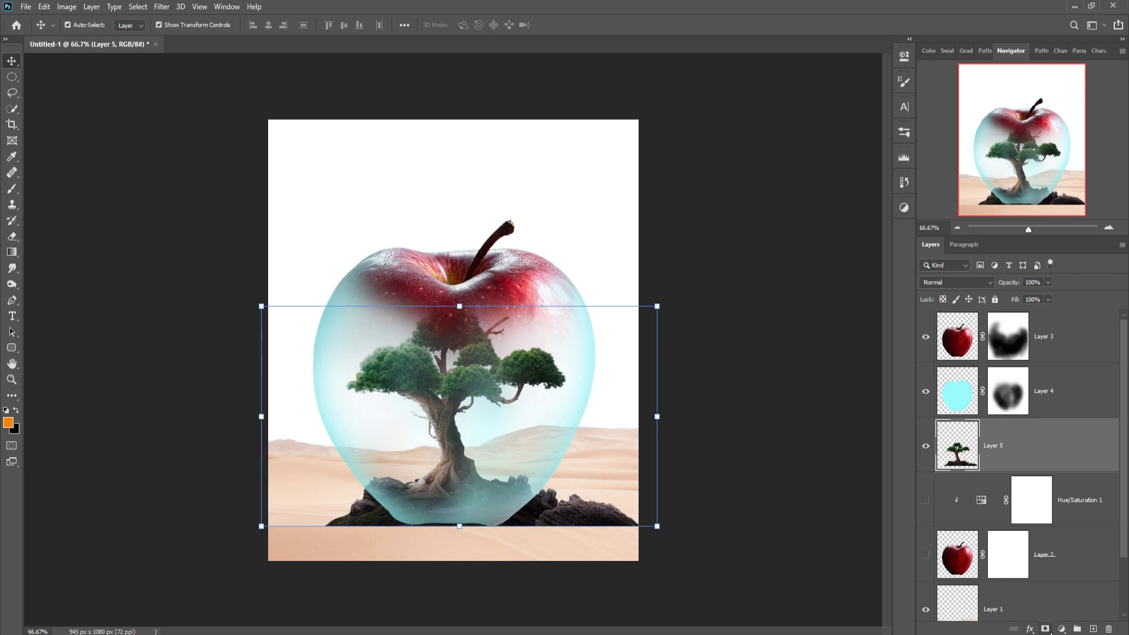
# - Mask Layer 5 and brush black over the dark rocks outside the apple's bottom
pyautogui.click(1046, 629)
pyautogui.click(13, 191)
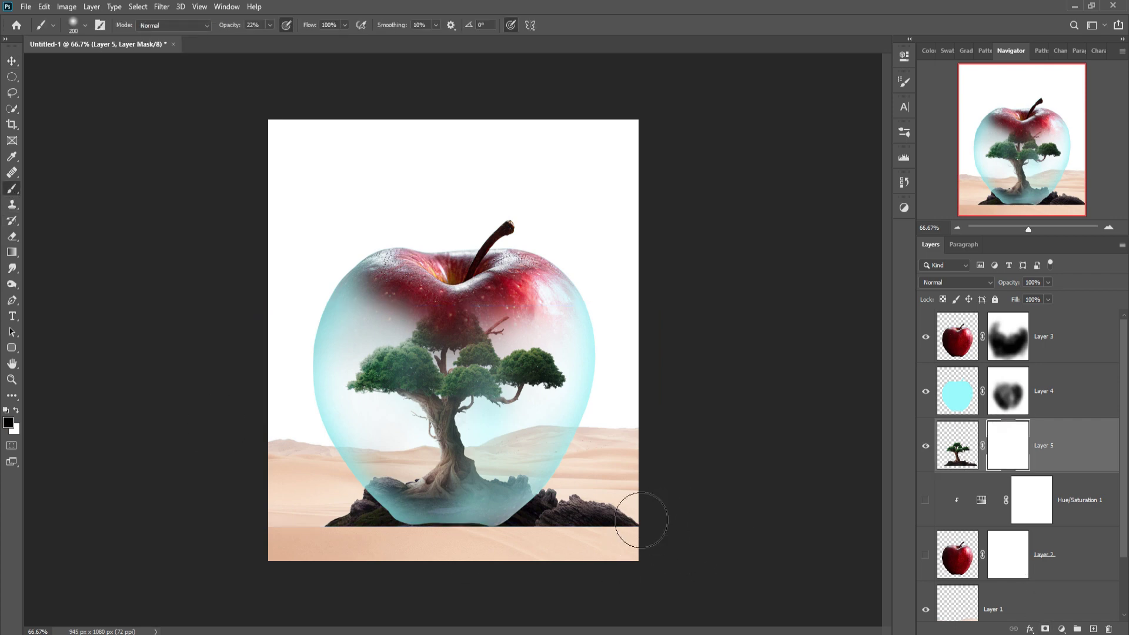
pyautogui.press('[')
pyautogui.press('[')
pyautogui.press('[')
pyautogui.moveTo(270, 29); pyautogui.dragTo(271, 41)
pyautogui.moveTo(663, 496); pyautogui.dragTo(602, 585)
pyautogui.moveTo(645, 511)
pyautogui.mouseDown()
pyautogui.moveTo(474, 565)
pyautogui.moveTo(522, 557)
pyautogui.moveTo(390, 549)
pyautogui.moveTo(559, 549)
pyautogui.moveTo(521, 548)
pyautogui.moveTo(576, 522)
pyautogui.moveTo(550, 521)
pyautogui.moveTo(512, 580)
pyautogui.mouseUp()
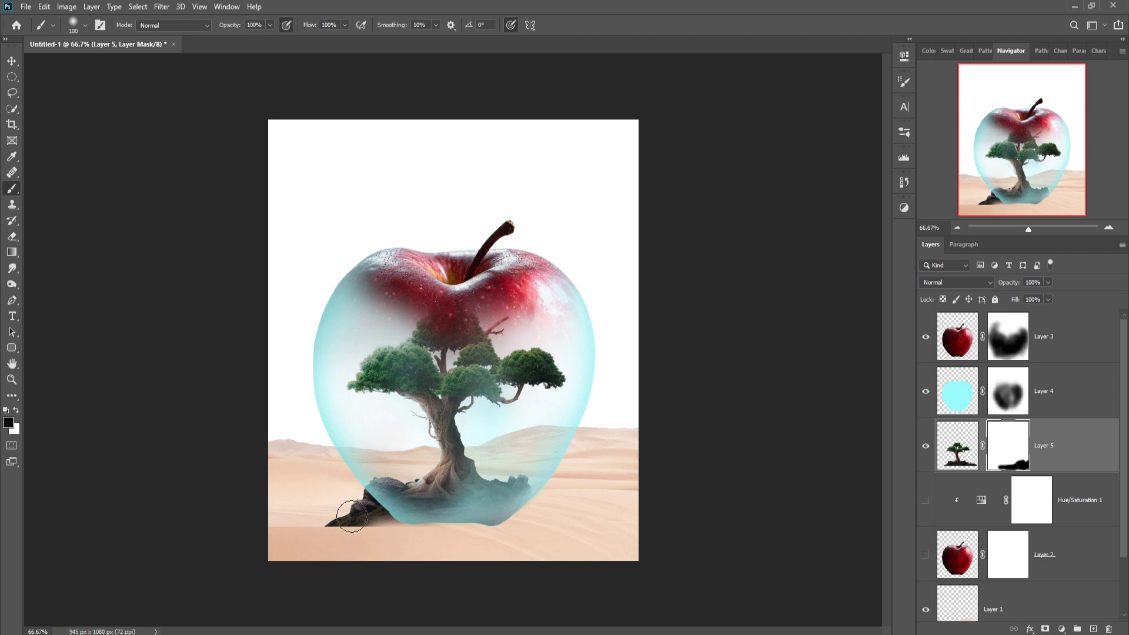
pyautogui.moveTo(352, 516)
pyautogui.mouseDown()
pyautogui.moveTo(395, 549)
pyautogui.moveTo(376, 506)
pyautogui.moveTo(404, 541)
pyautogui.mouseUp()
pyautogui.press('[')
pyautogui.press('[')
pyautogui.press('[')
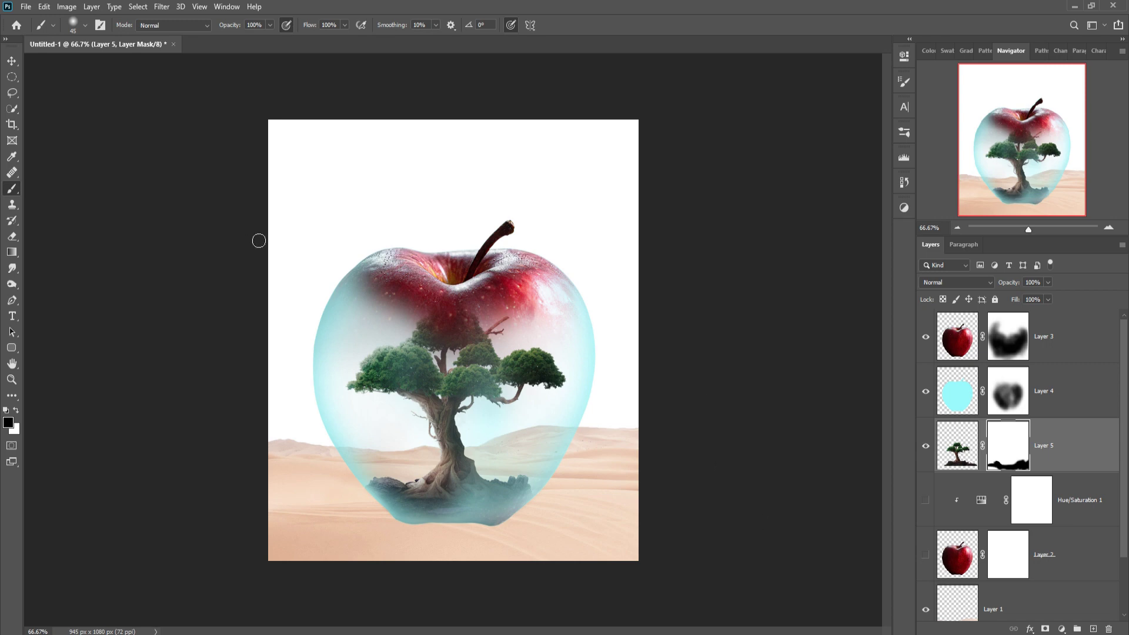
pyautogui.click(6, 64)
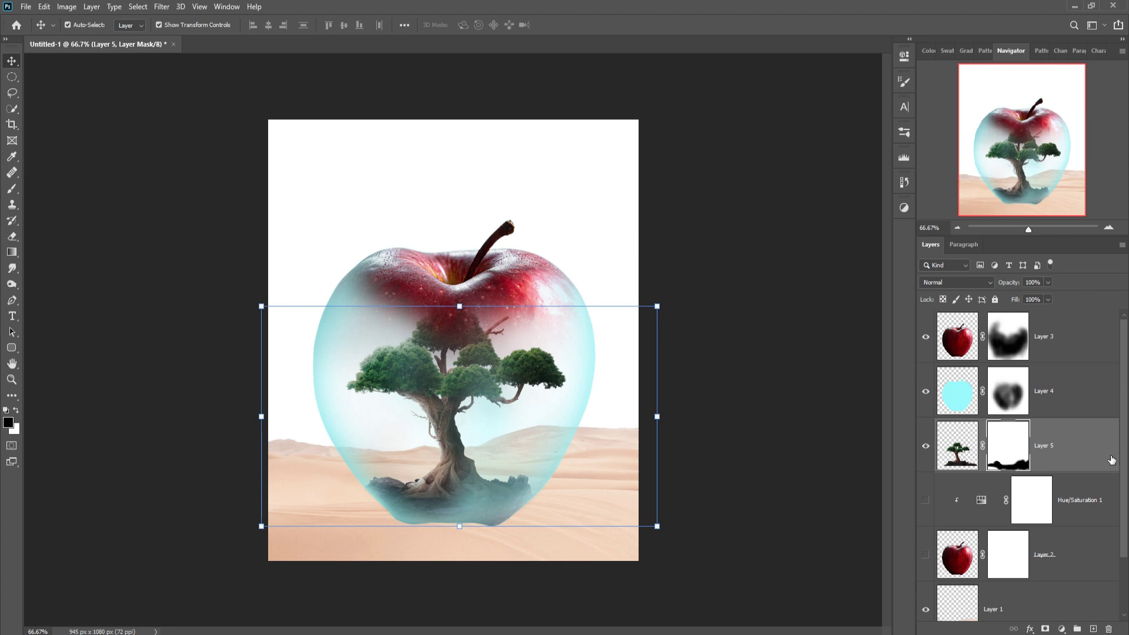
# - Add a Curves S-curve adjustment above desert Layer 1 to boost contrast
pyautogui.click(1080, 352)
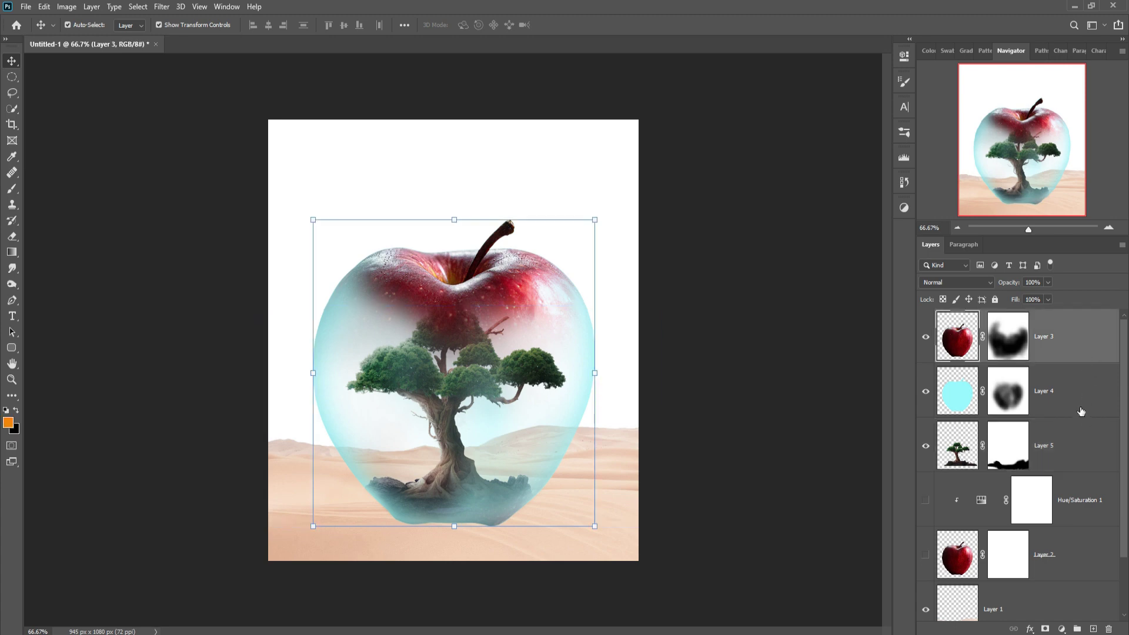
pyautogui.scroll(-2, 1078, 495)
pyautogui.click(1053, 545)
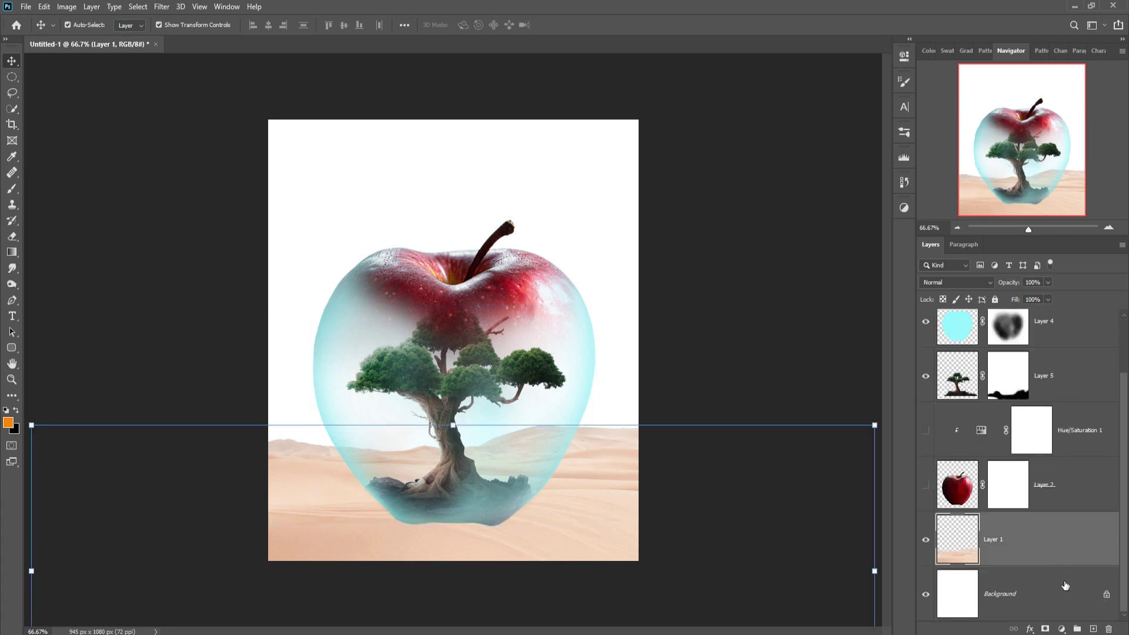
pyautogui.click(1061, 629)
pyautogui.click(1072, 474)
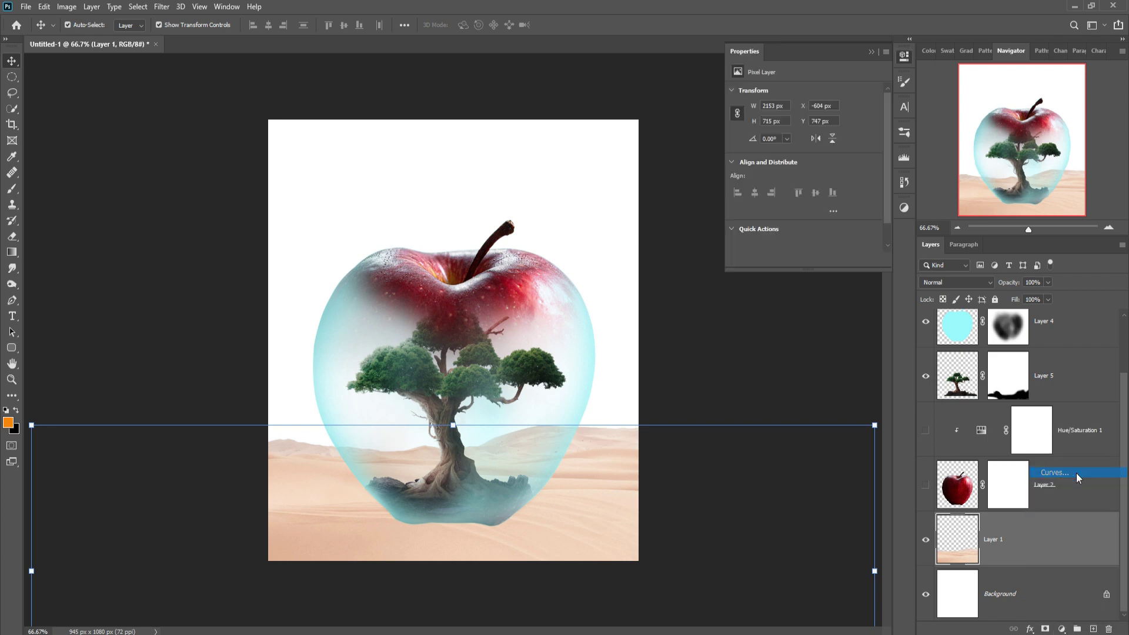
pyautogui.moveTo(817, 179); pyautogui.dragTo(838, 194)
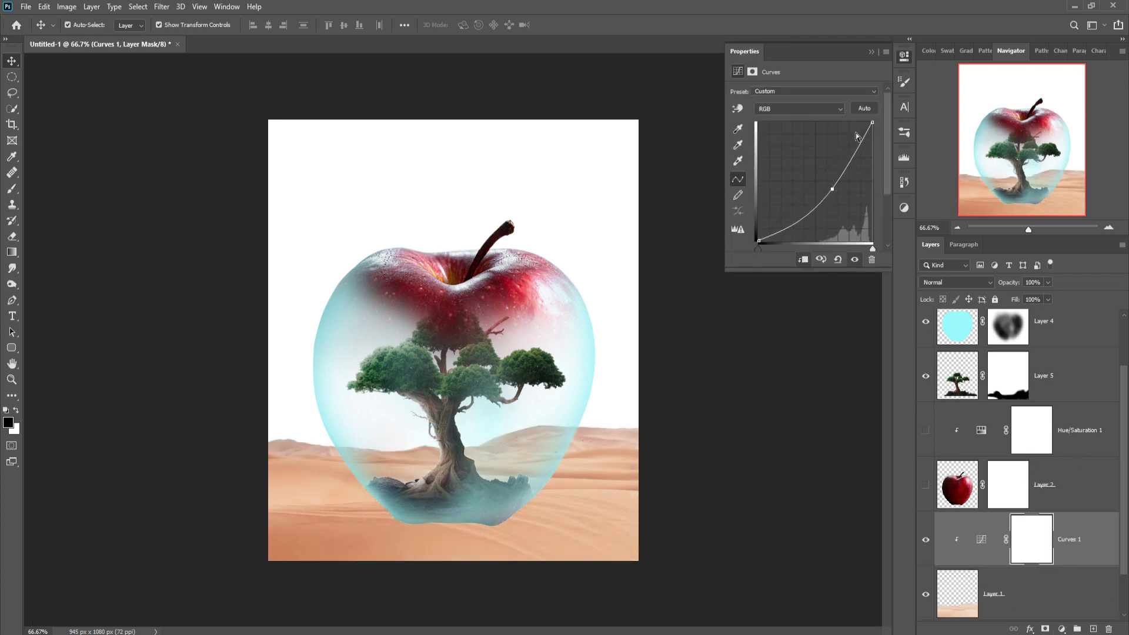
pyautogui.click(870, 53)
# - Add a Hue/Saturation adjustment above the desert with lowered Lightness to darken the sand
pyautogui.click(1052, 611)
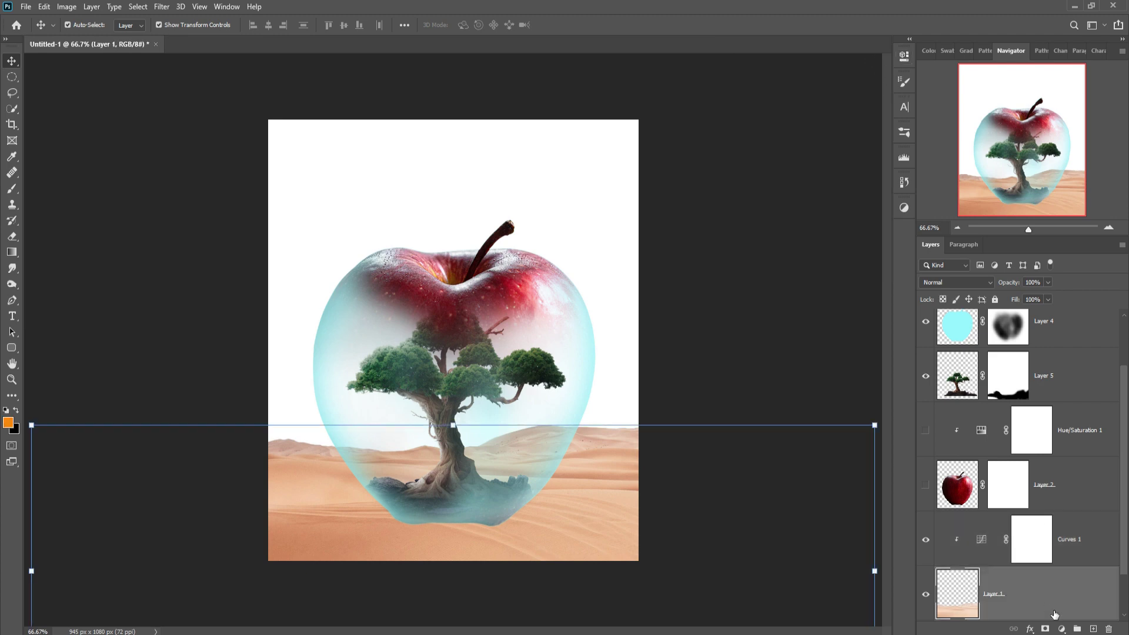
pyautogui.click(1061, 629)
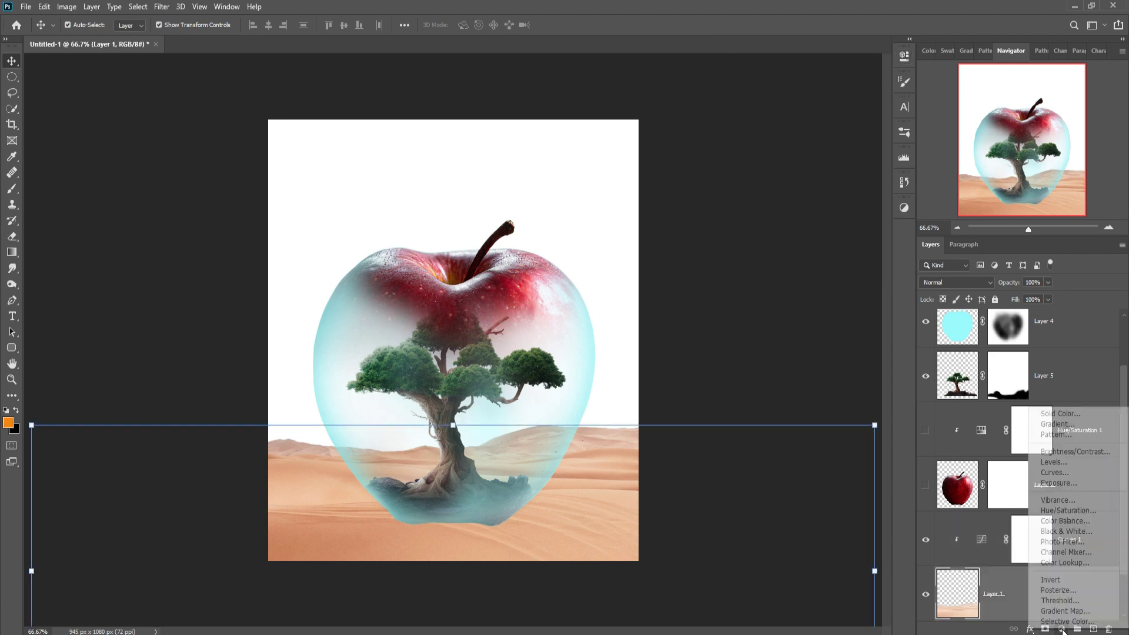
pyautogui.click(1067, 511)
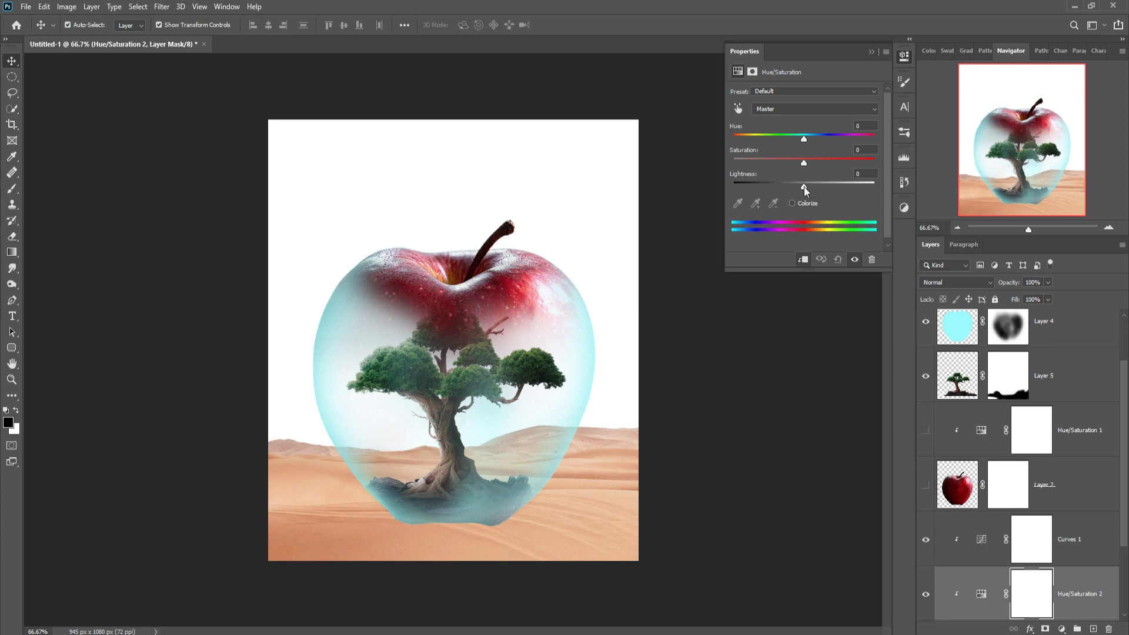
pyautogui.moveTo(803, 187); pyautogui.dragTo(798, 194)
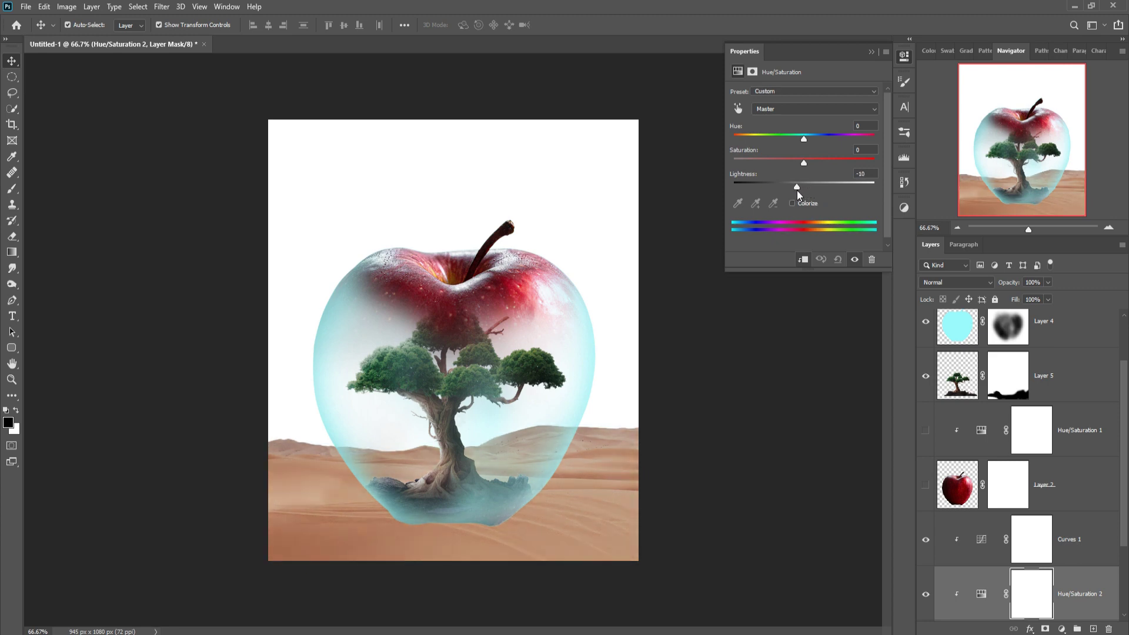
pyautogui.click(871, 52)
# - Create an empty Layer 6 above Curves 1
pyautogui.scroll(-1, 1074, 539)
pyautogui.scroll(-1, 1075, 539)
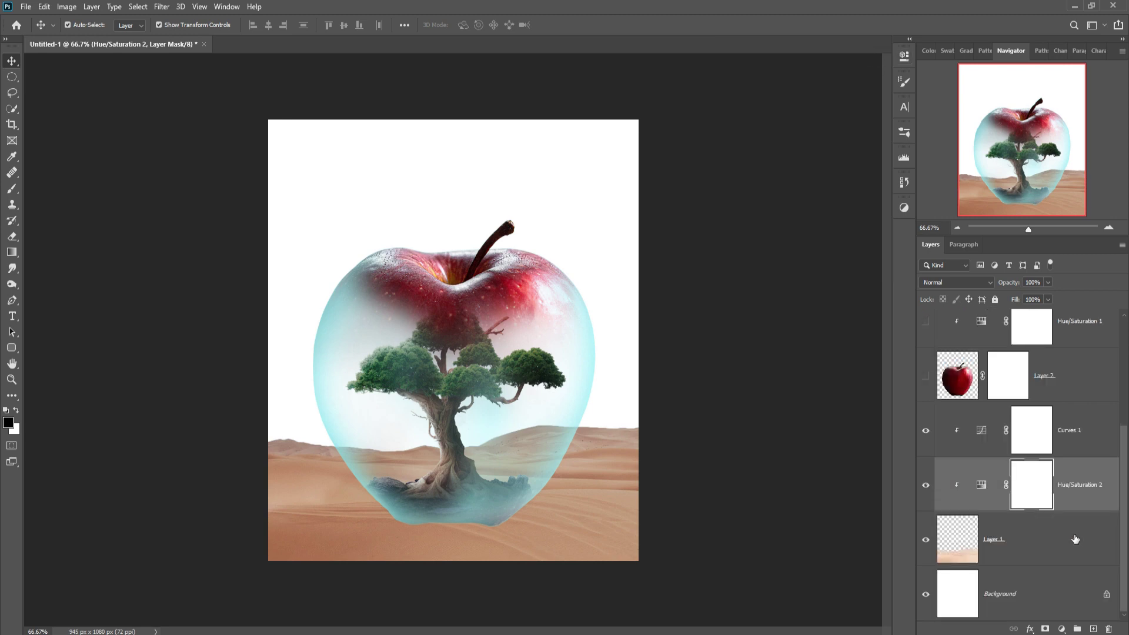
pyautogui.click(1087, 429)
pyautogui.click(1093, 629)
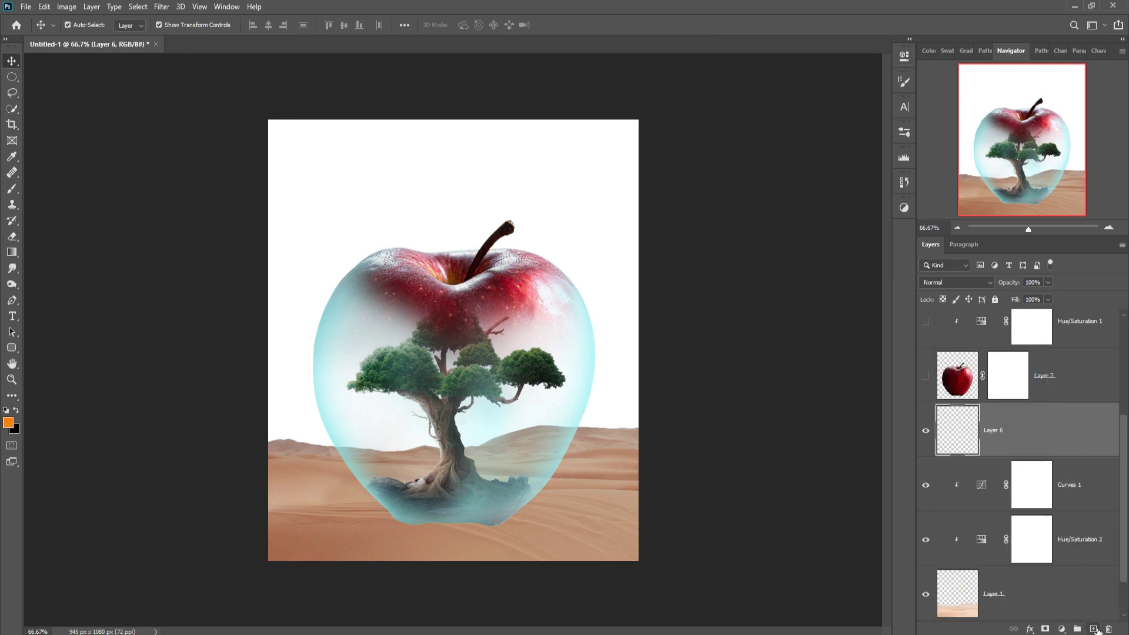
# - Paint a large soft black dot below the apple on Layer 6
pyautogui.click(13, 188)
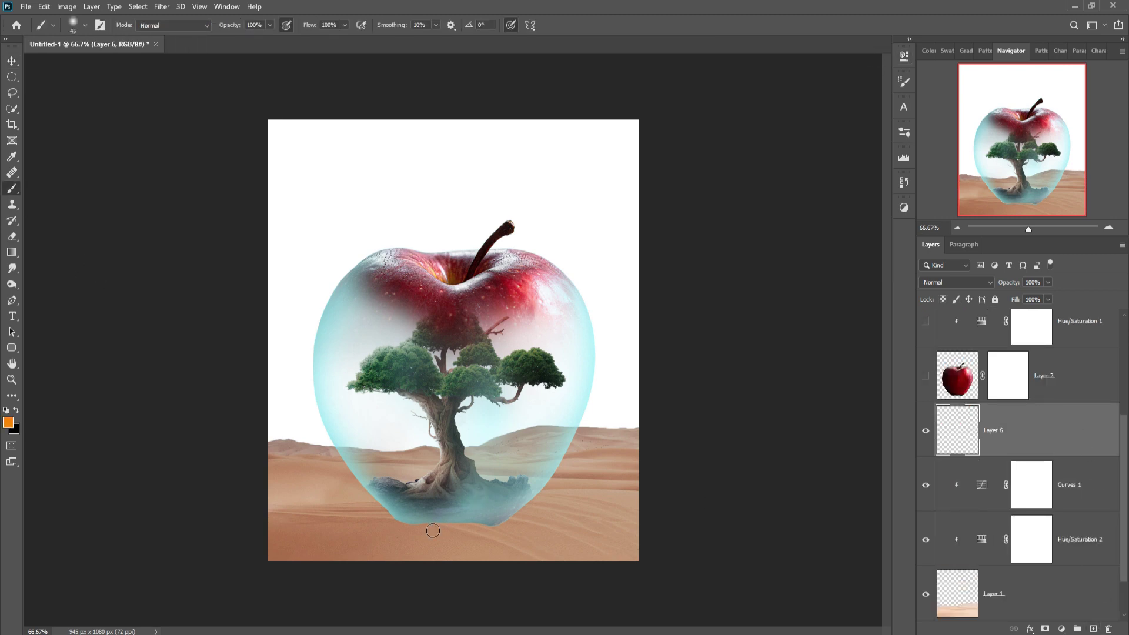
pyautogui.press(']')
pyautogui.press(']')
pyautogui.press(']')
pyautogui.press(']')
pyautogui.hotkey('ctrl', 'z')
pyautogui.click(17, 410)
pyautogui.click(469, 515)
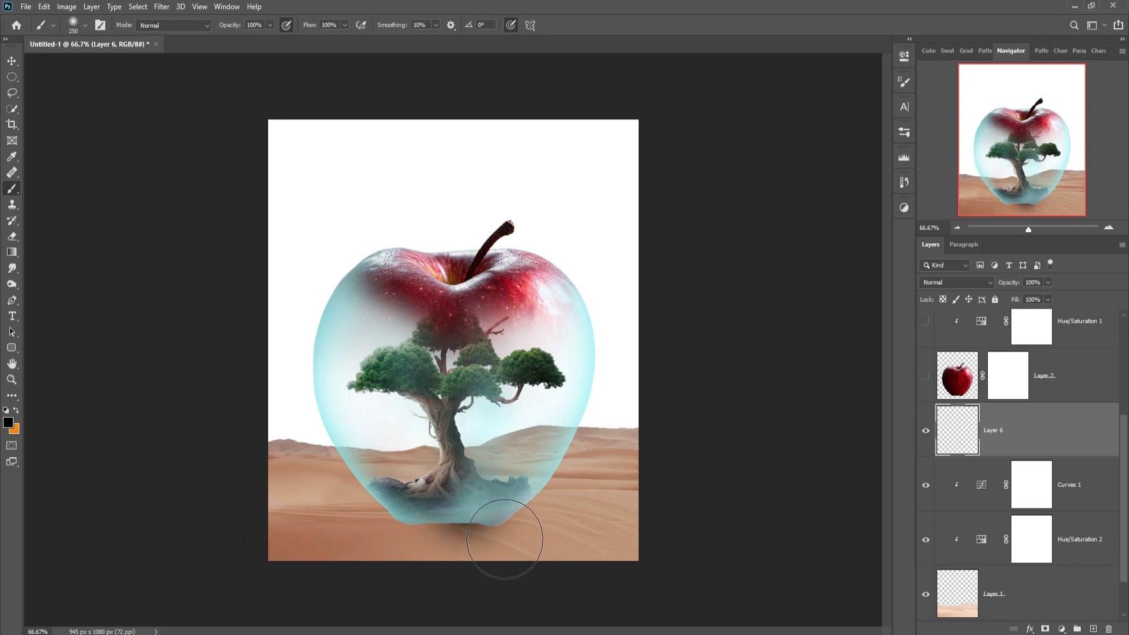
# - Transform the dot into a flat, wide shadow centred under the apple's base
pyautogui.click(11, 61)
pyautogui.moveTo(471, 420); pyautogui.dragTo(467, 539)
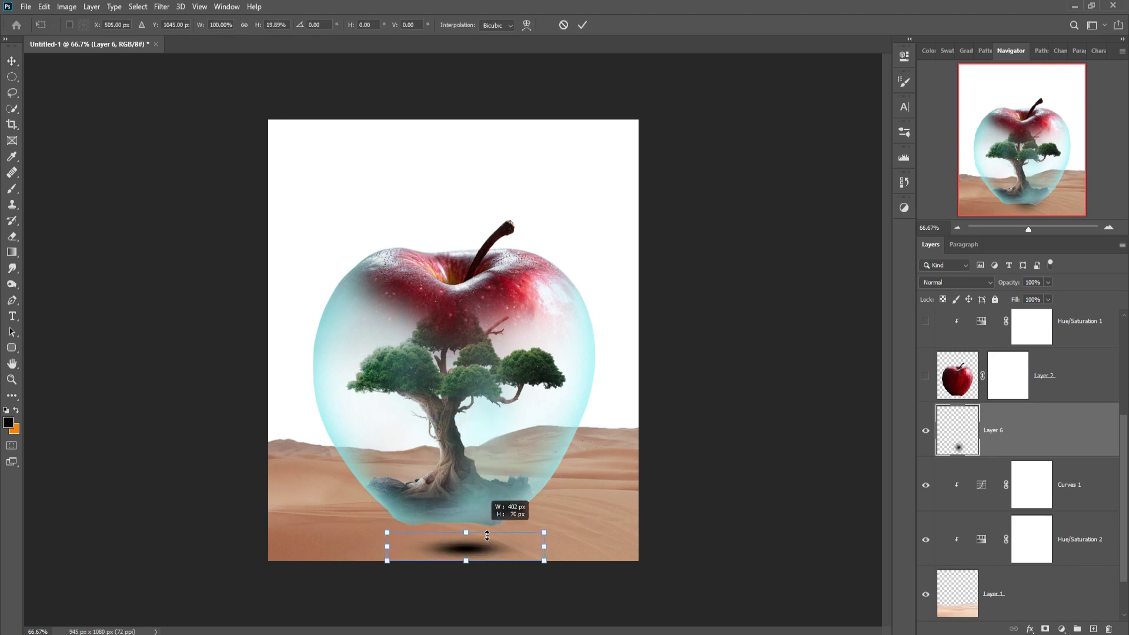
pyautogui.moveTo(397, 560); pyautogui.dragTo(245, 561)
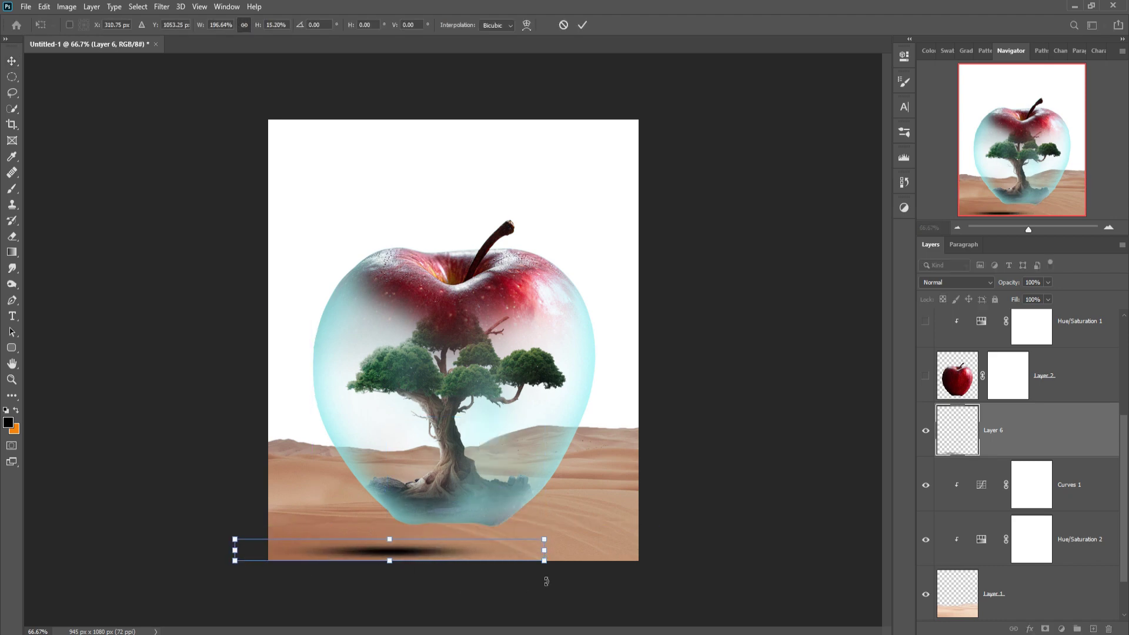
pyautogui.moveTo(544, 560); pyautogui.dragTo(582, 560)
pyautogui.moveTo(447, 550); pyautogui.dragTo(491, 526)
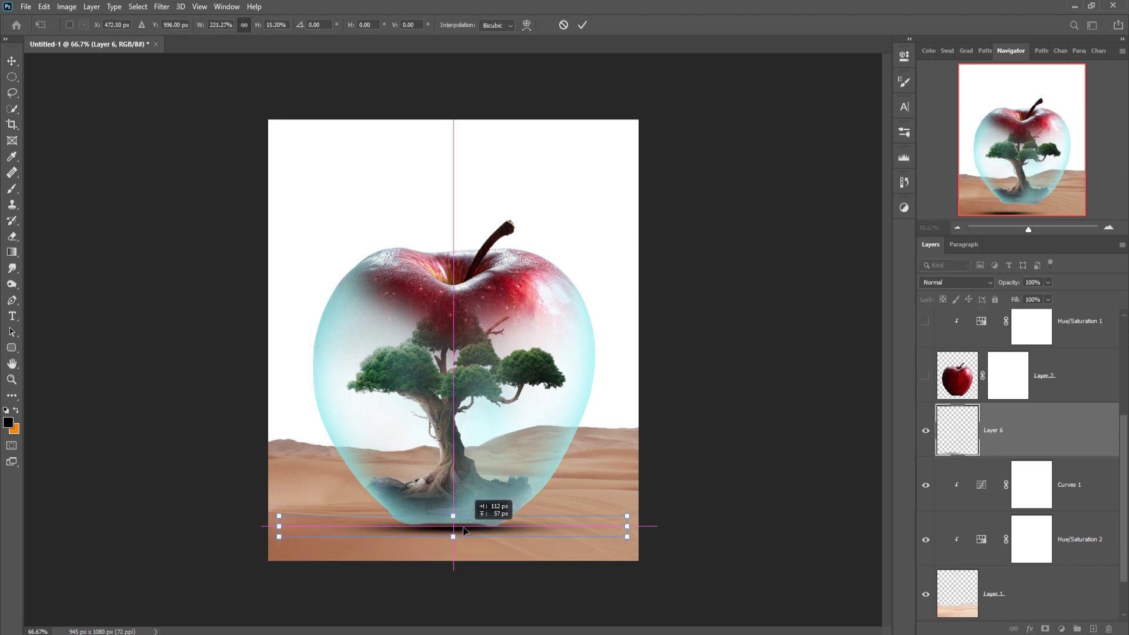
pyautogui.press('Up')
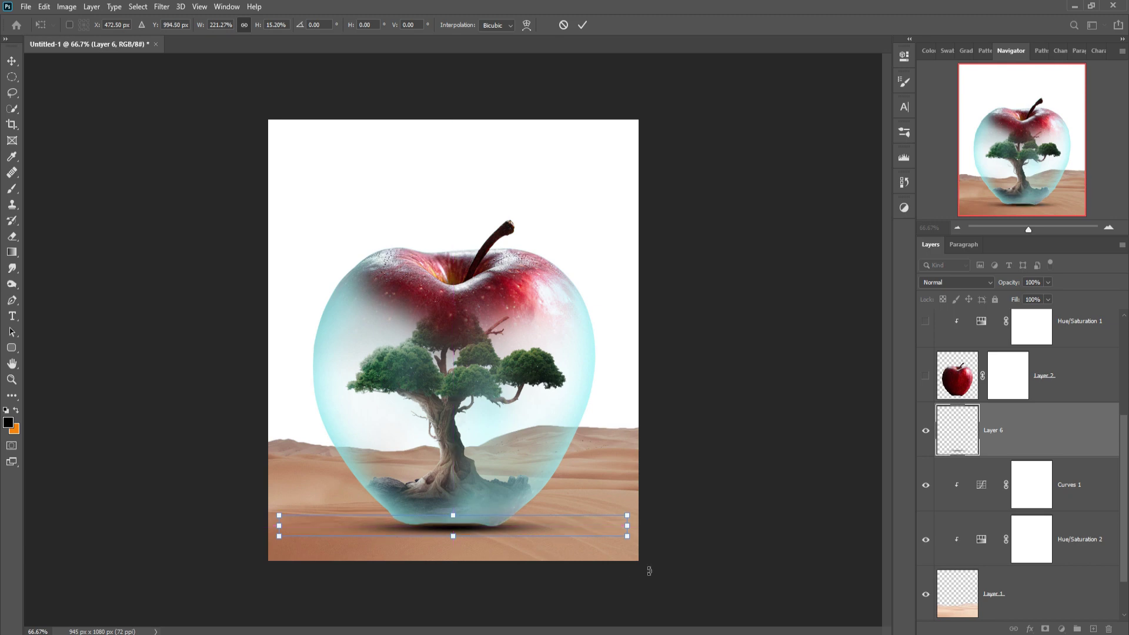
pyautogui.press('Up')
pyautogui.press('Up')
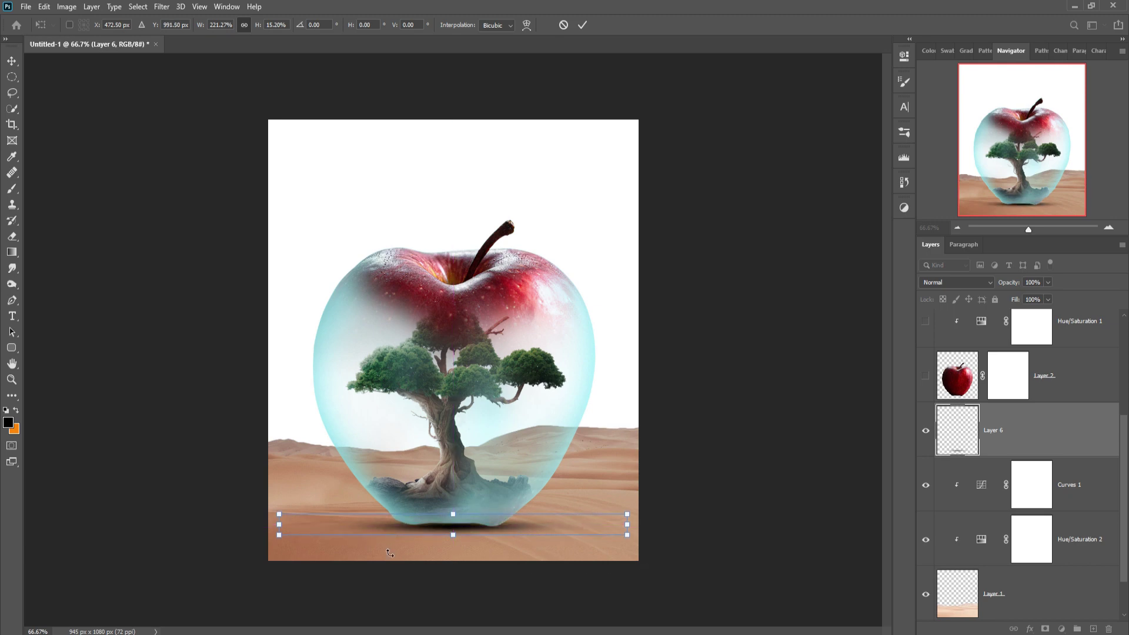
pyautogui.moveTo(284, 530); pyautogui.dragTo(274, 530)
pyautogui.moveTo(632, 532); pyautogui.dragTo(639, 531)
pyautogui.click(582, 25)
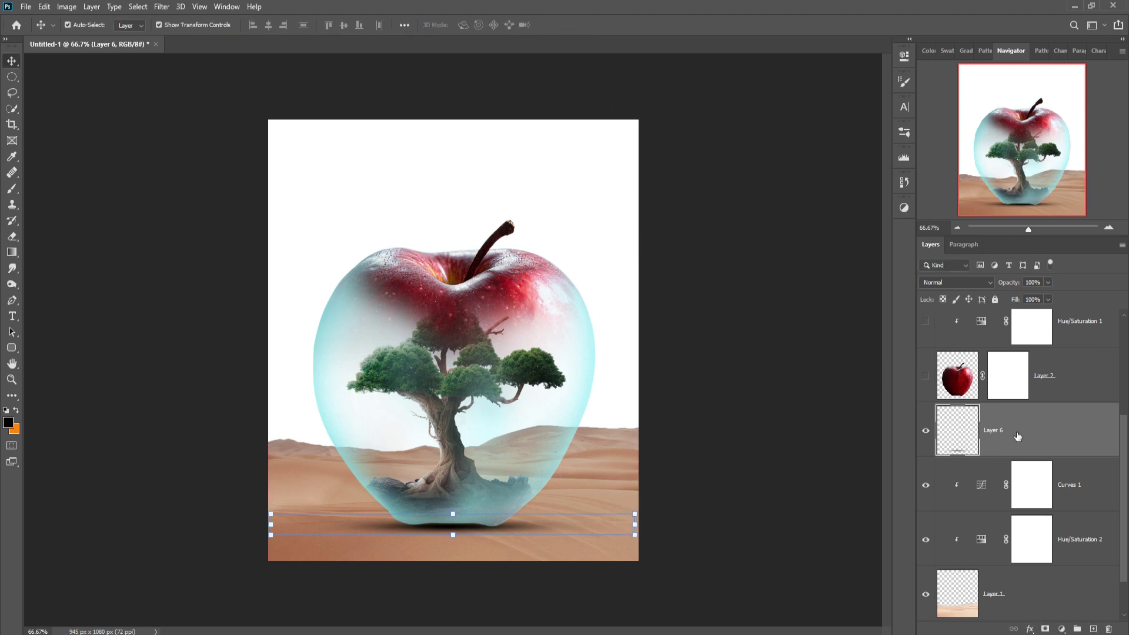
pyautogui.scroll(-1, 1066, 447)
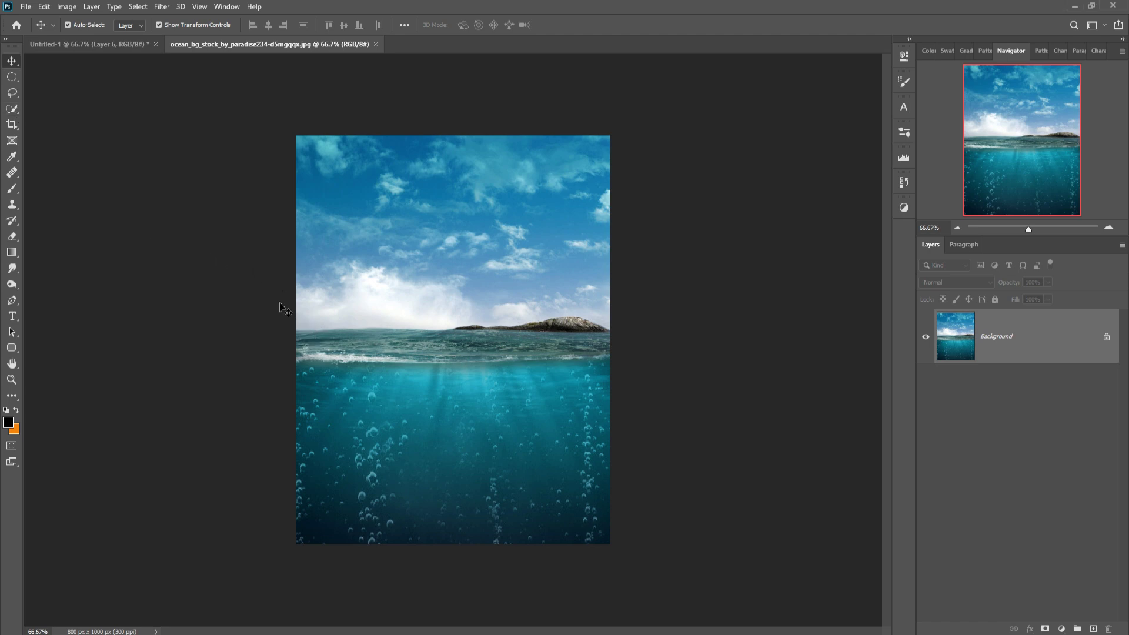
# - Quick-select the sea below the horizon and drag it into the apple document as Layer 7
pyautogui.click(12, 110)
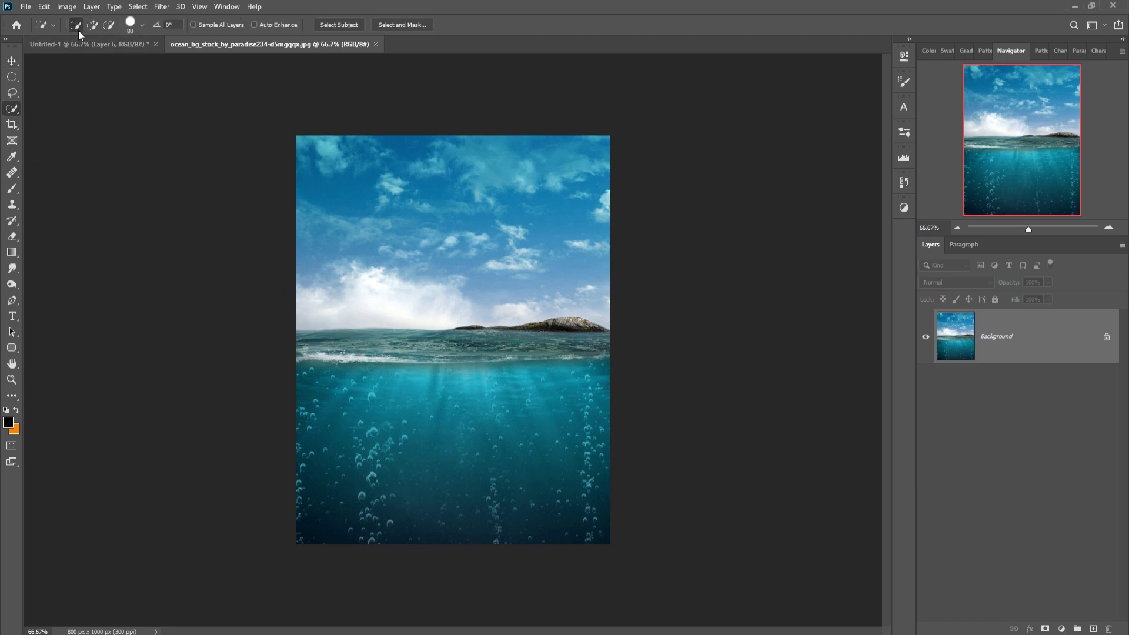
pyautogui.moveTo(329, 379); pyautogui.dragTo(580, 365)
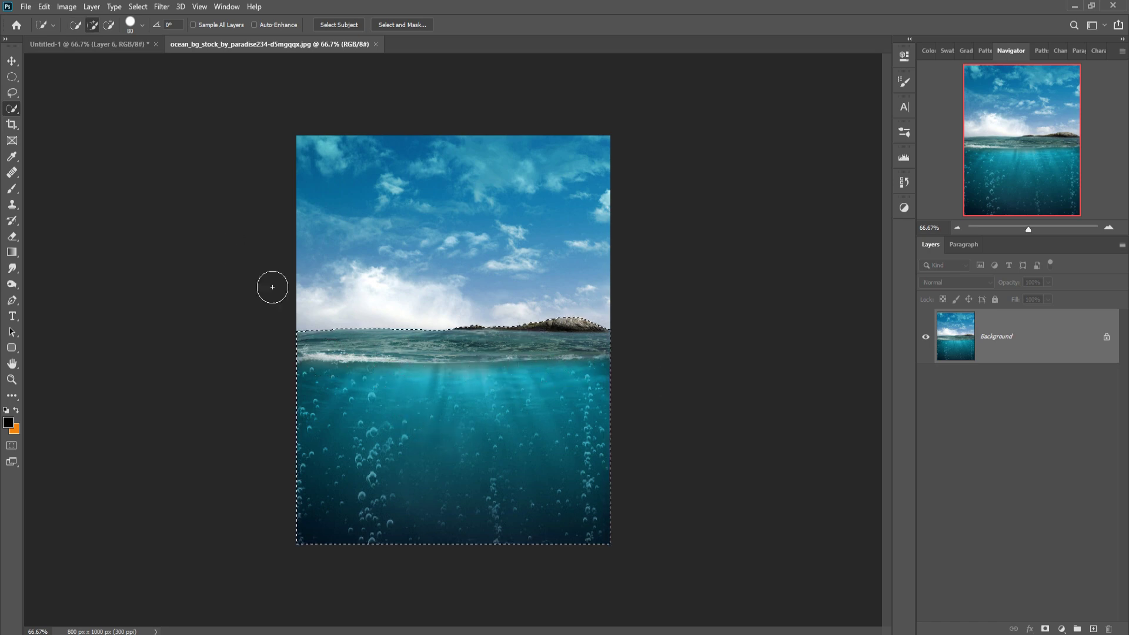
pyautogui.click(11, 62)
pyautogui.moveTo(267, 44)
pyautogui.mouseDown()
pyautogui.moveTo(251, 106)
pyautogui.moveTo(758, 169)
pyautogui.mouseUp()
pyautogui.moveTo(784, 464); pyautogui.dragTo(469, 493)
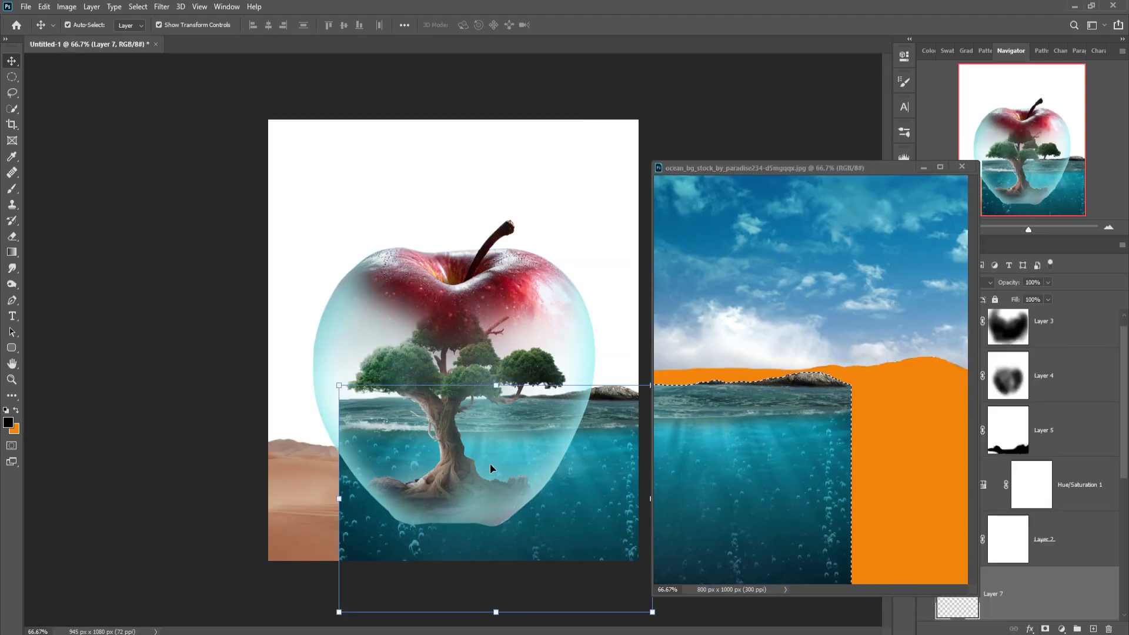
# - Scale the Layer 7 sea across the apple's lower half and stack it above Layer 5
pyautogui.click(925, 169)
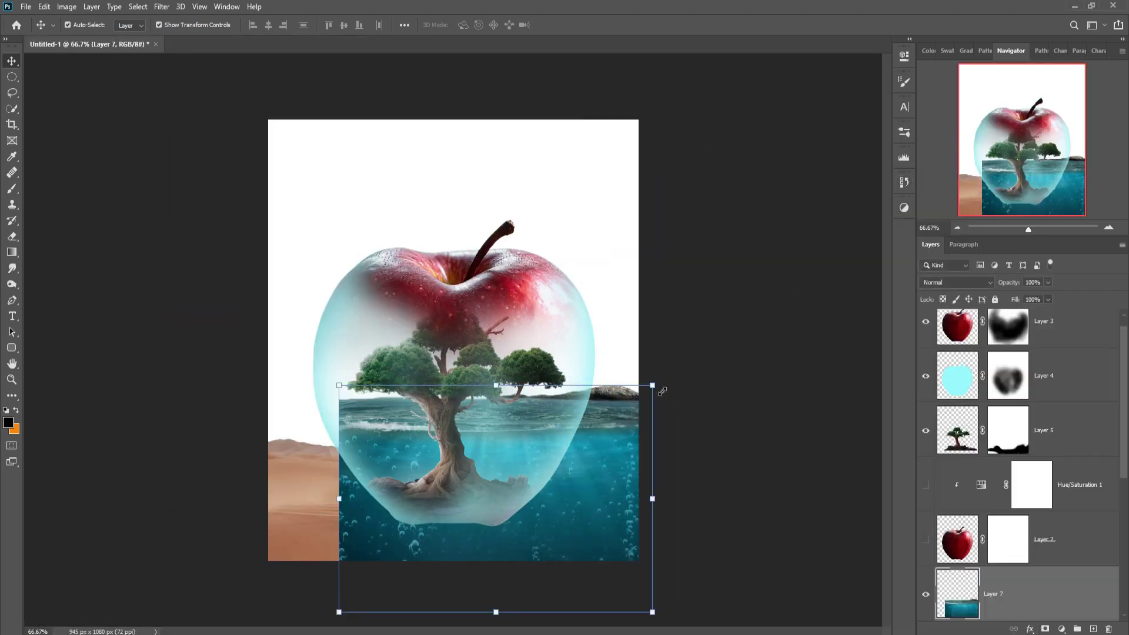
pyautogui.moveTo(662, 391)
pyautogui.mouseDown()
pyautogui.moveTo(564, 432)
pyautogui.moveTo(543, 461)
pyautogui.mouseUp()
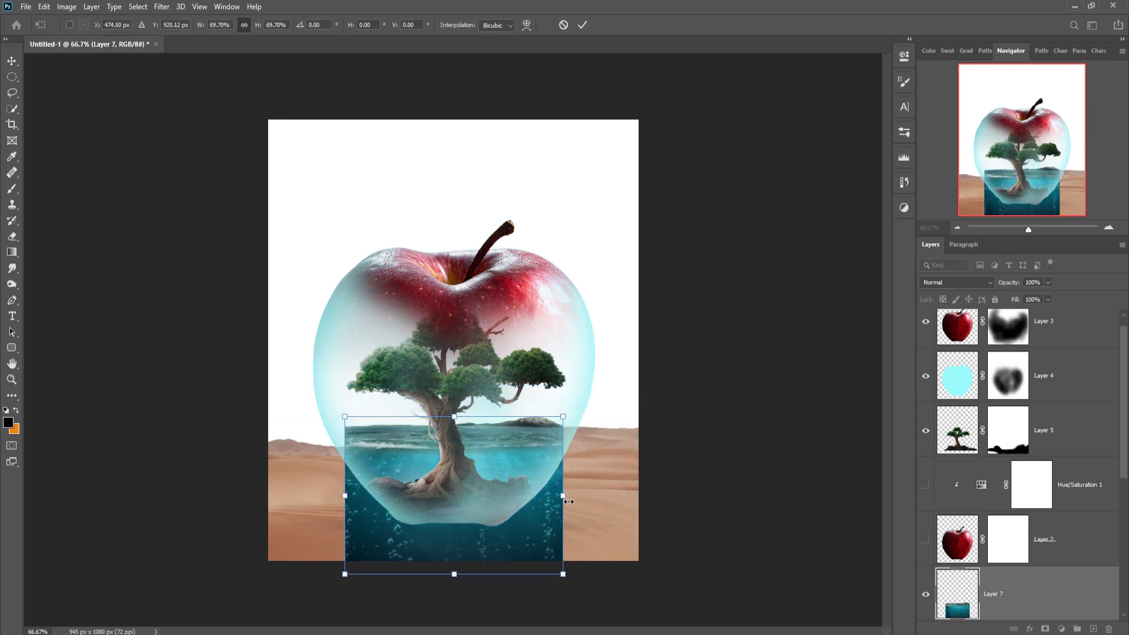
pyautogui.moveTo(568, 502); pyautogui.dragTo(583, 496)
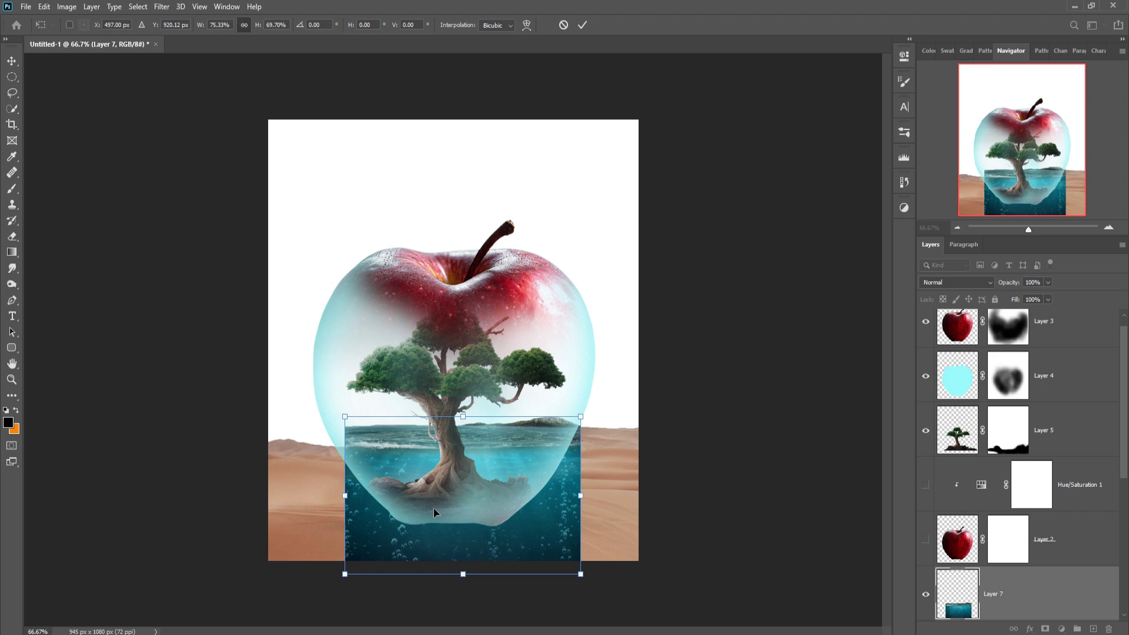
pyautogui.moveTo(349, 502); pyautogui.dragTo(327, 503)
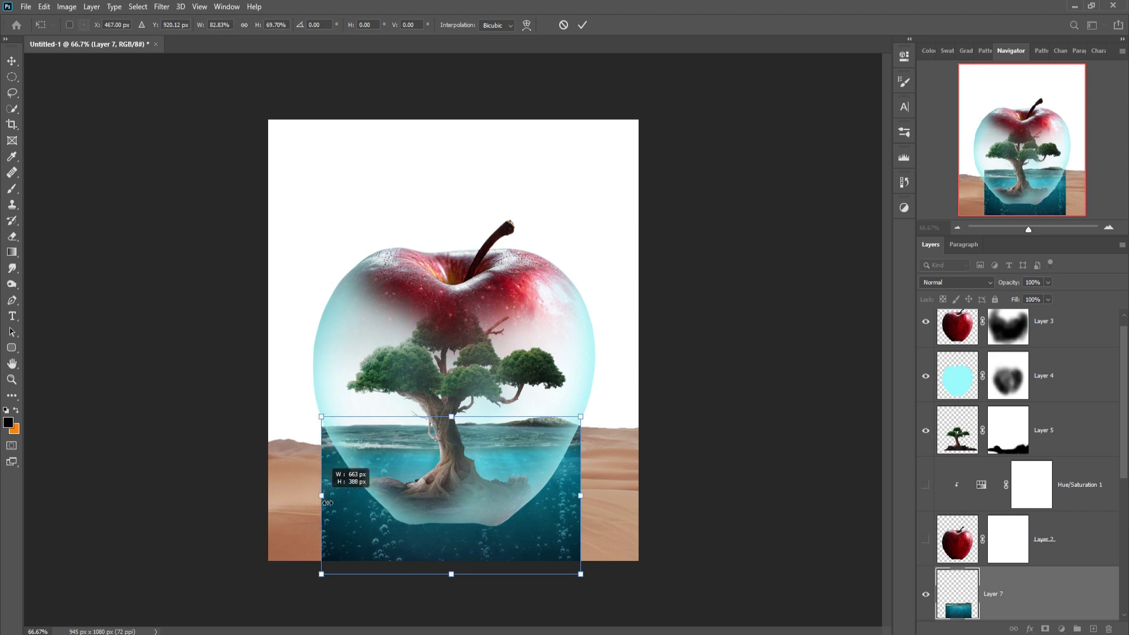
pyautogui.click(581, 25)
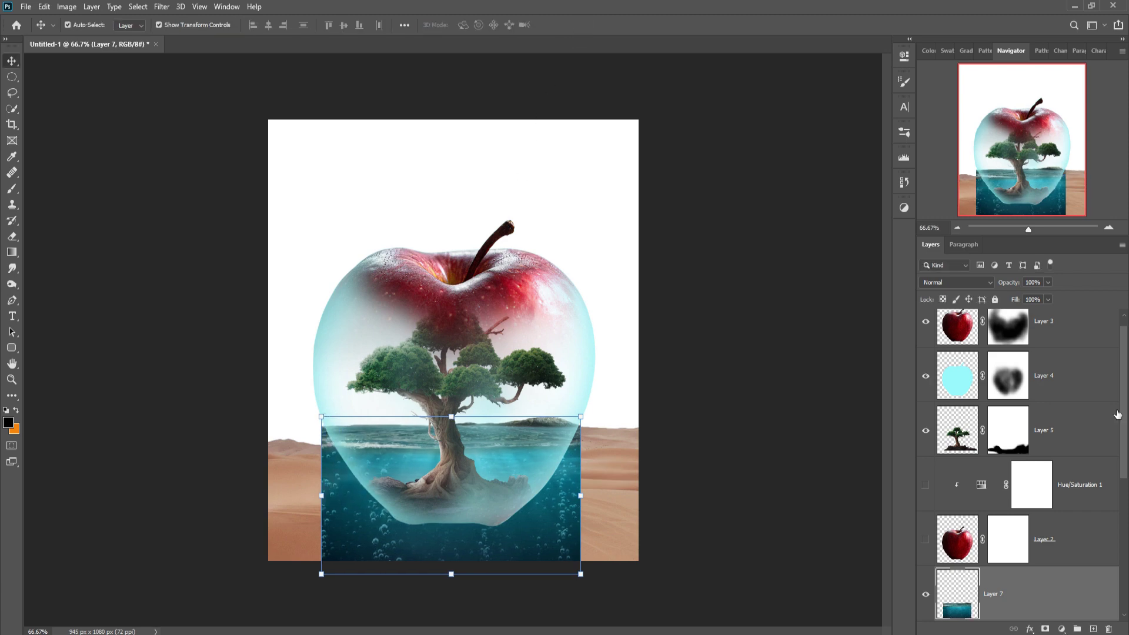
pyautogui.moveTo(1059, 598); pyautogui.dragTo(1053, 399)
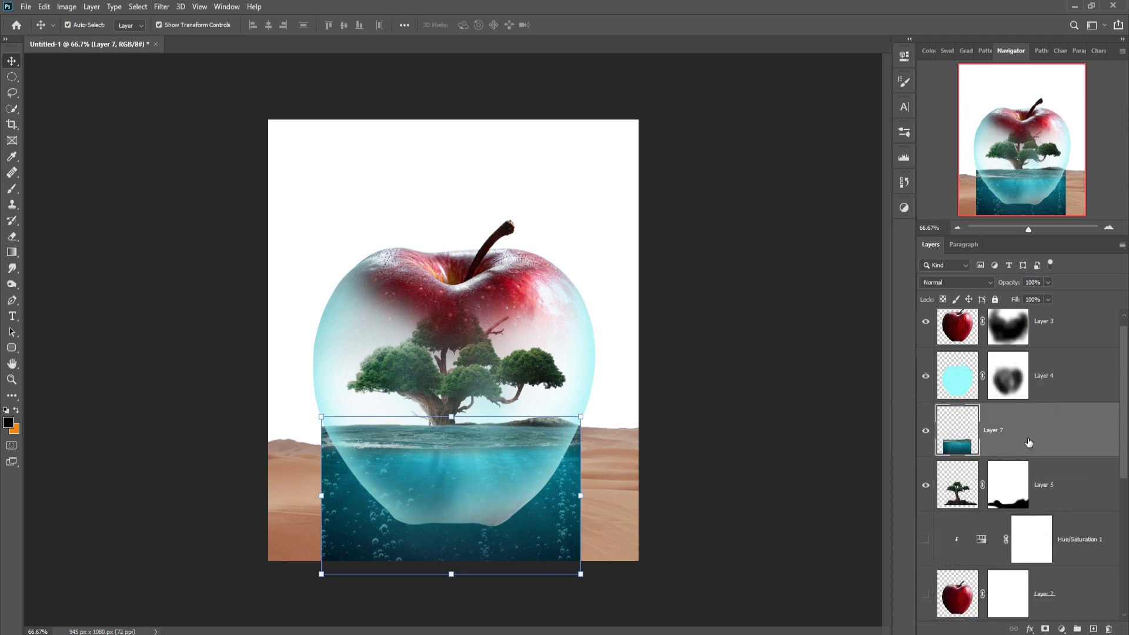
# - Add a layer mask to Layer 7 and set the brush size to 100
pyautogui.click(1045, 628)
pyautogui.click(11, 189)
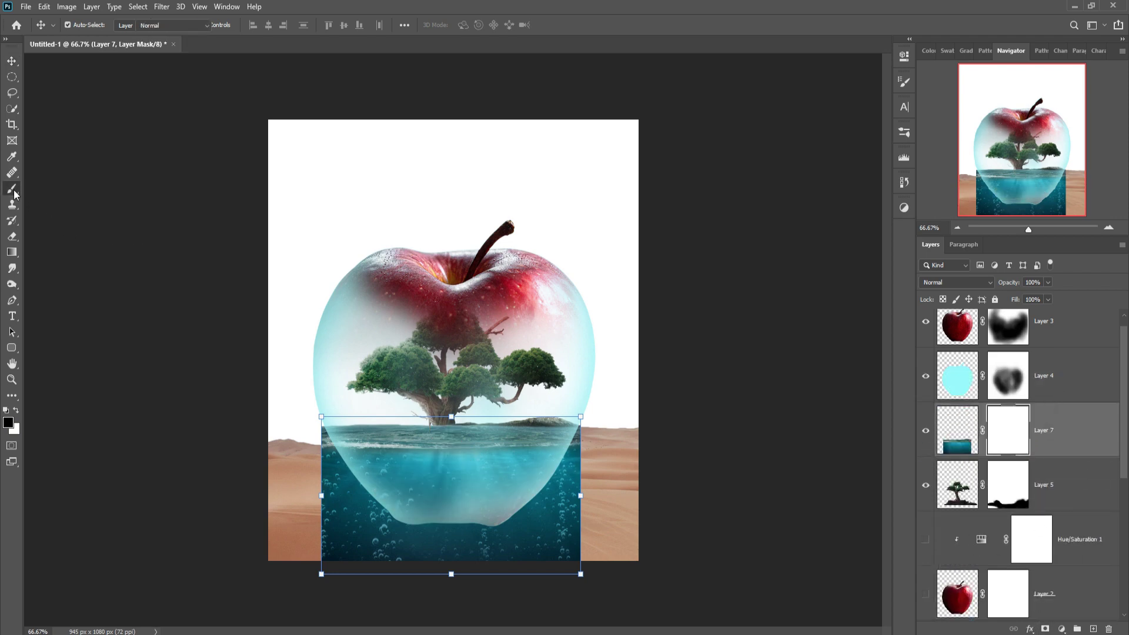
pyautogui.press('[')
pyautogui.press('[')
pyautogui.press('[')
pyautogui.press('[')
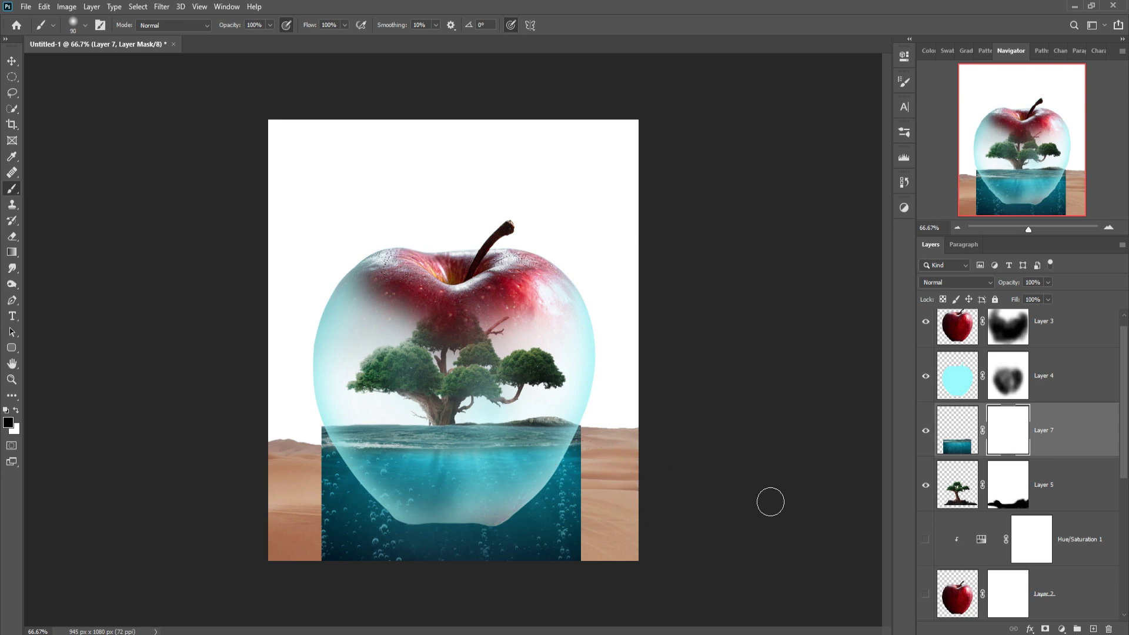
# - Shorten the sea layer so its waterline sits at the tree's roots
pyautogui.press('v')
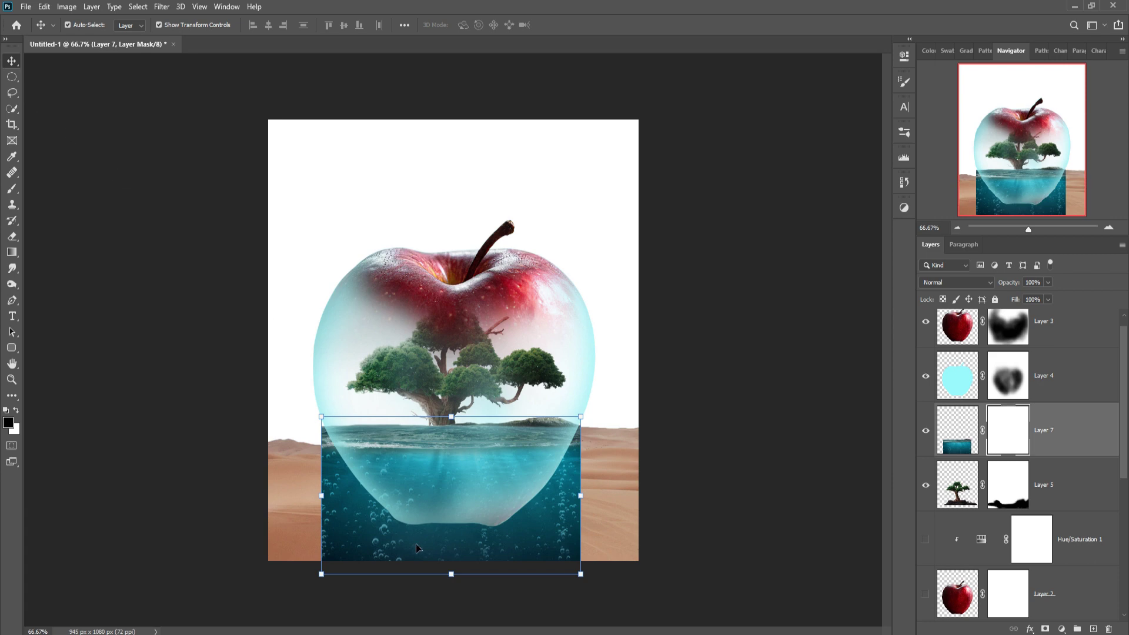
pyautogui.moveTo(457, 580); pyautogui.dragTo(453, 552)
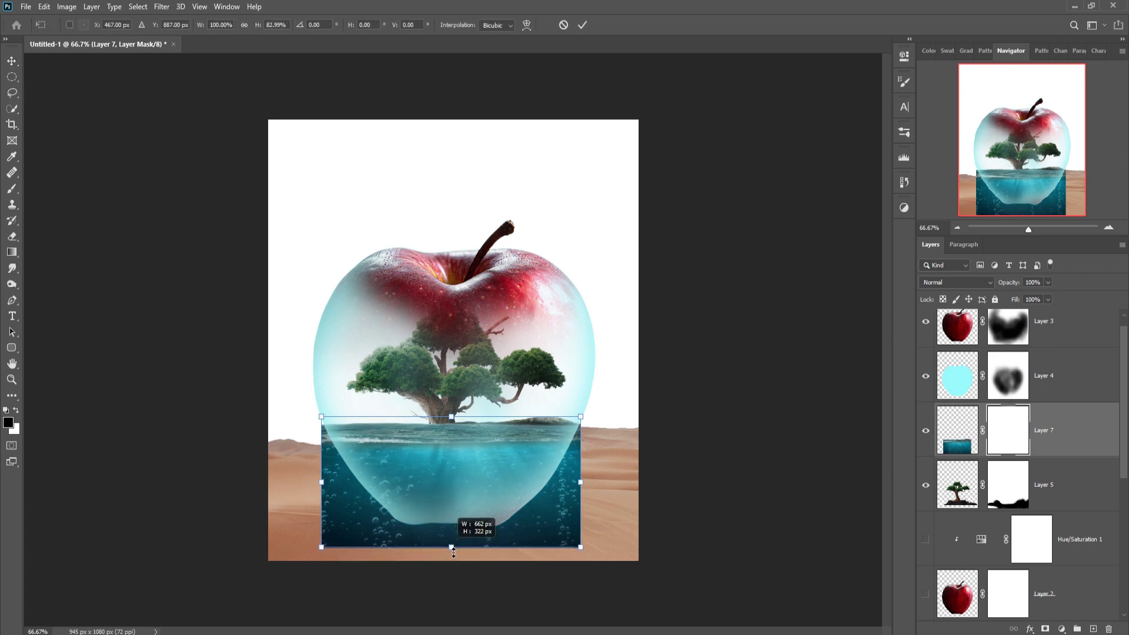
pyautogui.moveTo(454, 418); pyautogui.dragTo(457, 441)
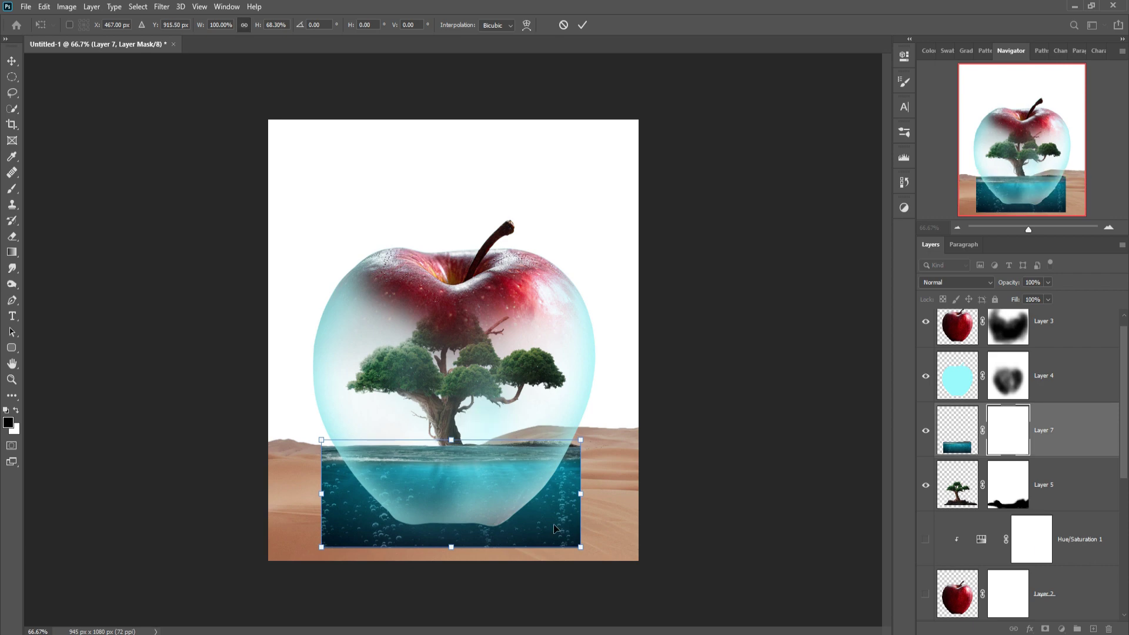
pyautogui.click(582, 26)
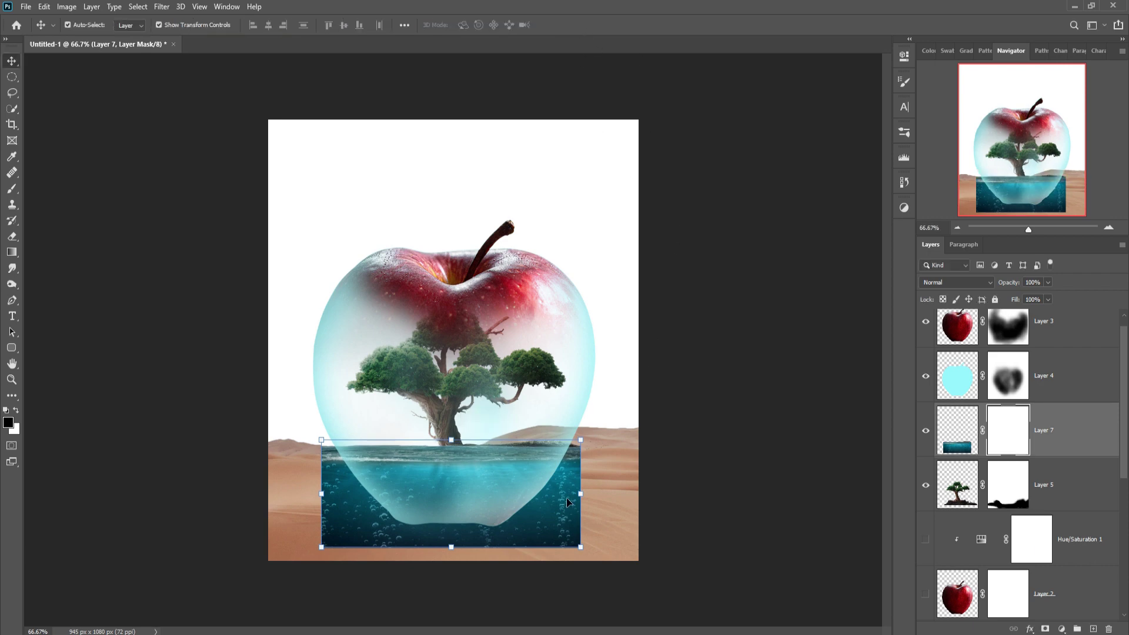
pyautogui.click(26, 7)
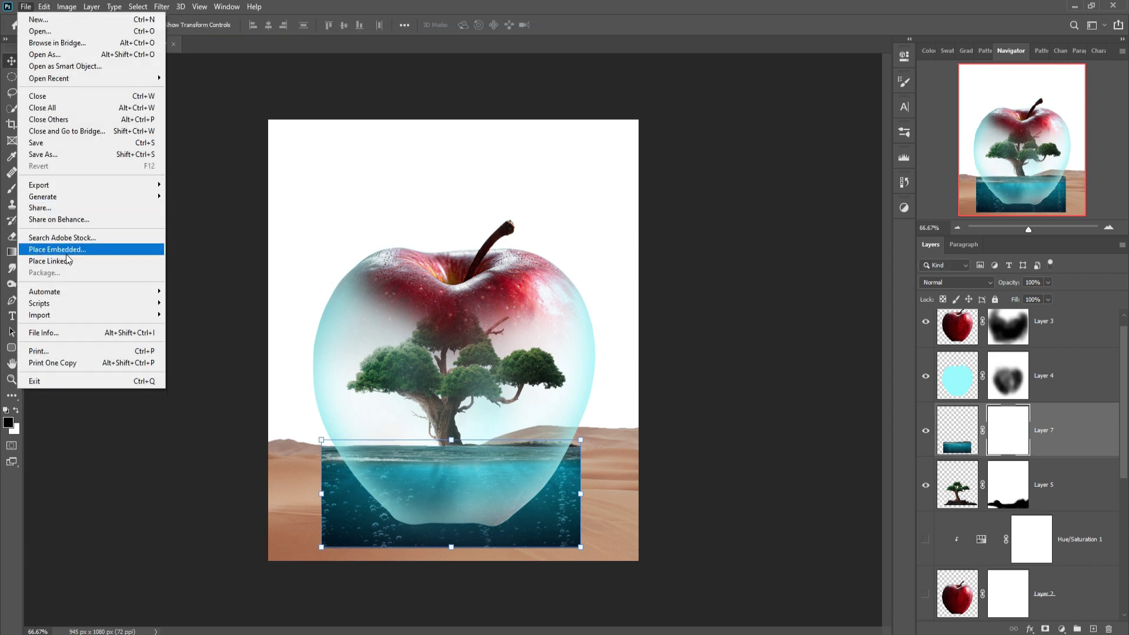
# - Warp the water so its top corners rise up the apple's sides and the middle dips
pyautogui.click(44, 7)
pyautogui.moveTo(62, 287)
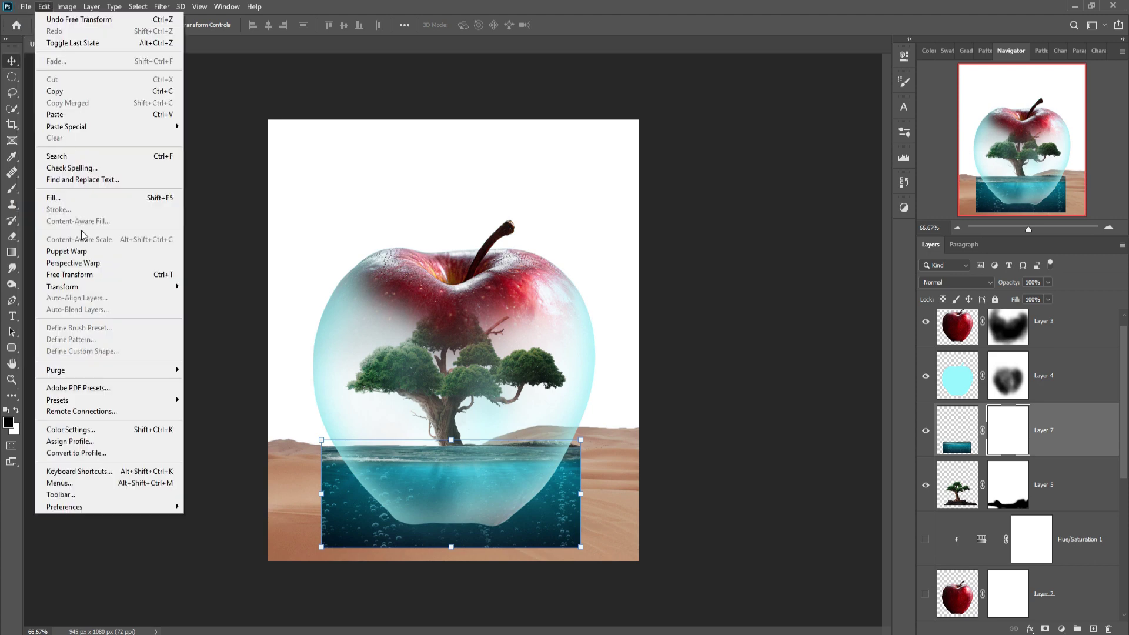
pyautogui.click(213, 370)
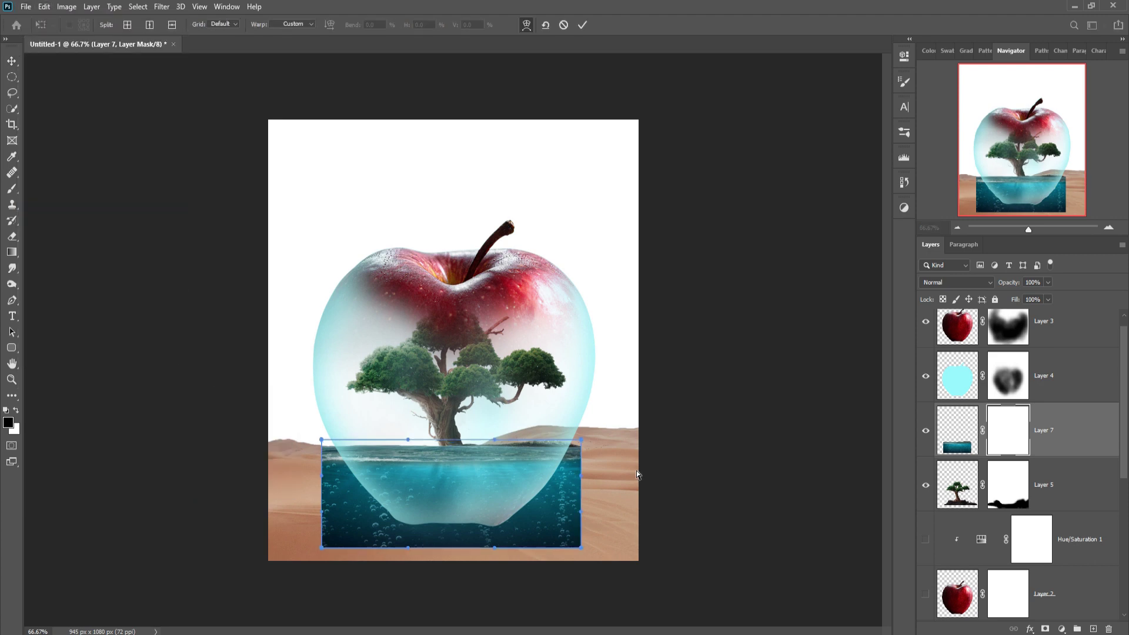
pyautogui.moveTo(581, 441); pyautogui.dragTo(585, 421)
pyautogui.moveTo(582, 401); pyautogui.dragTo(591, 391)
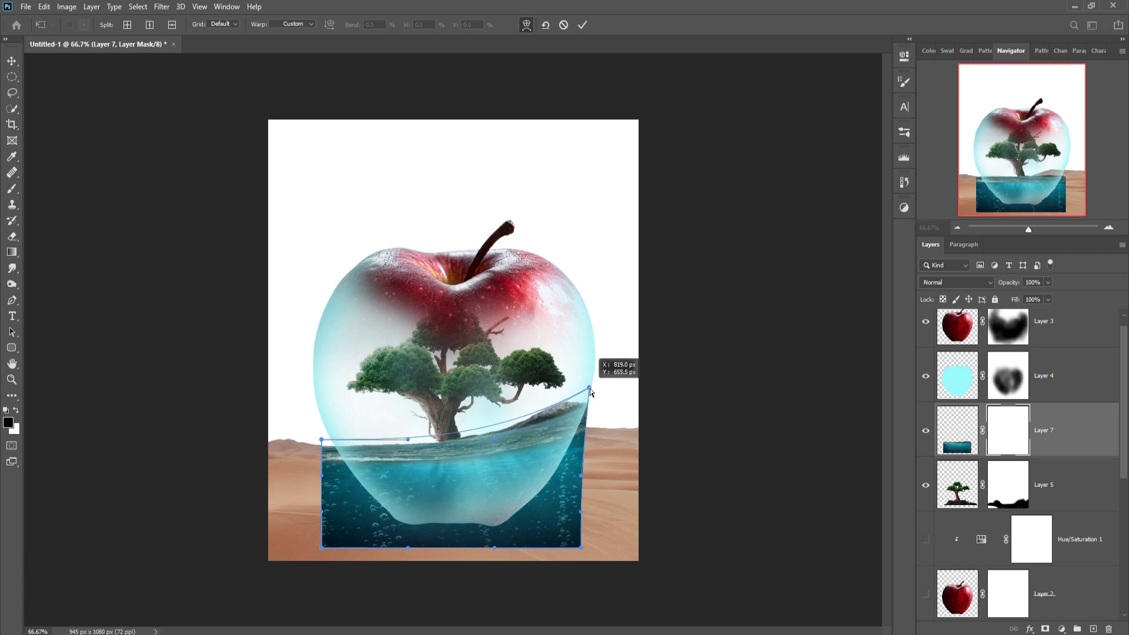
pyautogui.moveTo(321, 440); pyautogui.dragTo(315, 385)
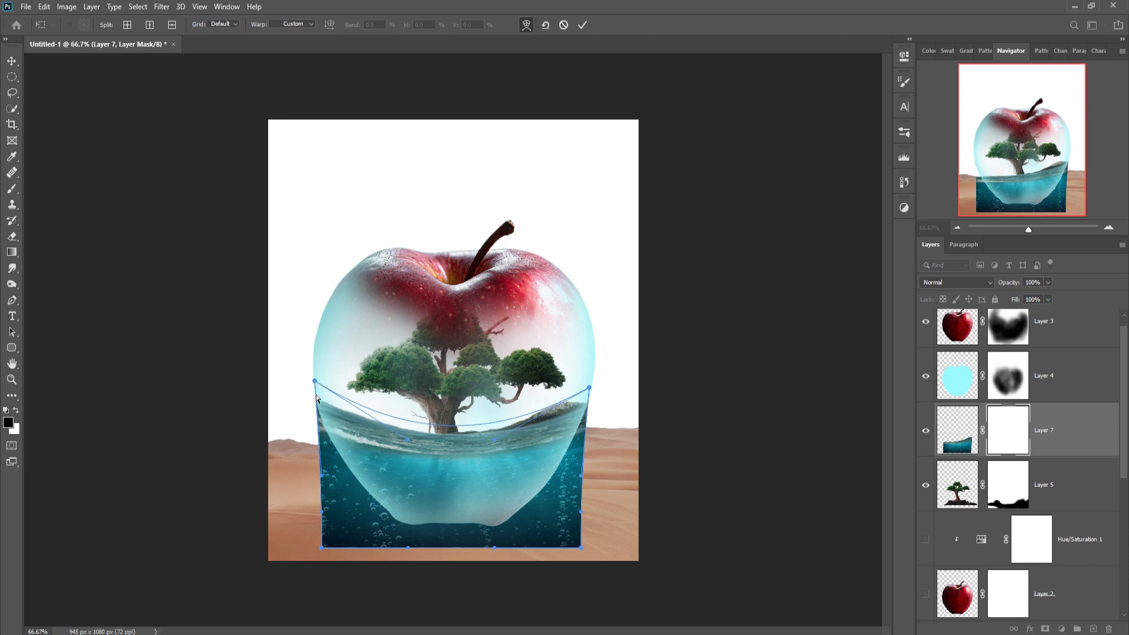
pyautogui.moveTo(451, 453); pyautogui.dragTo(450, 467)
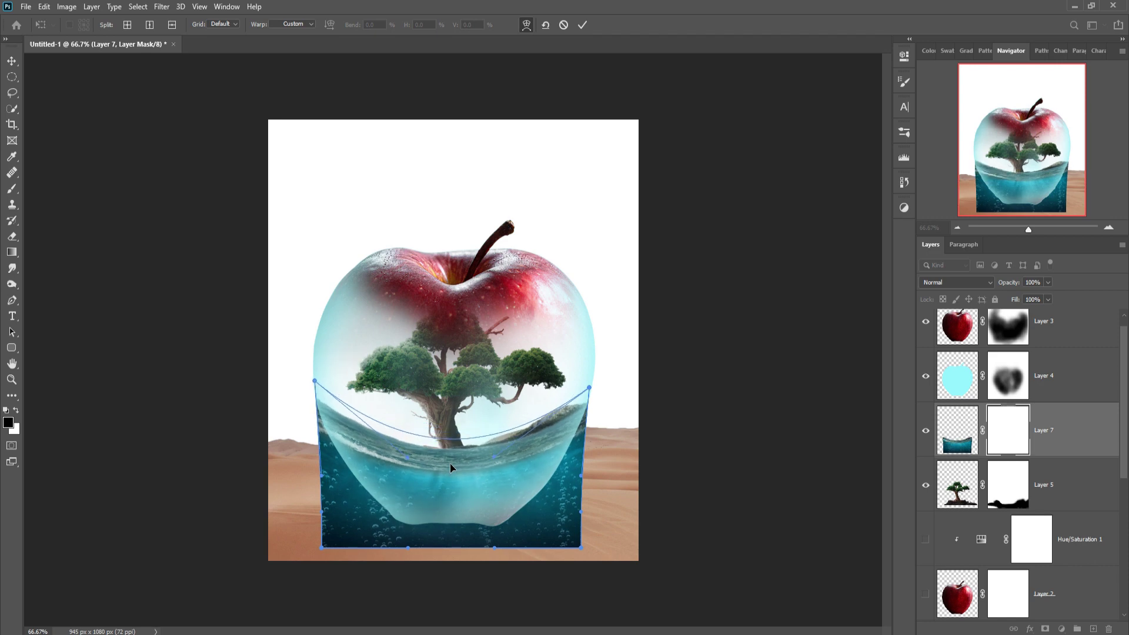
pyautogui.click(582, 25)
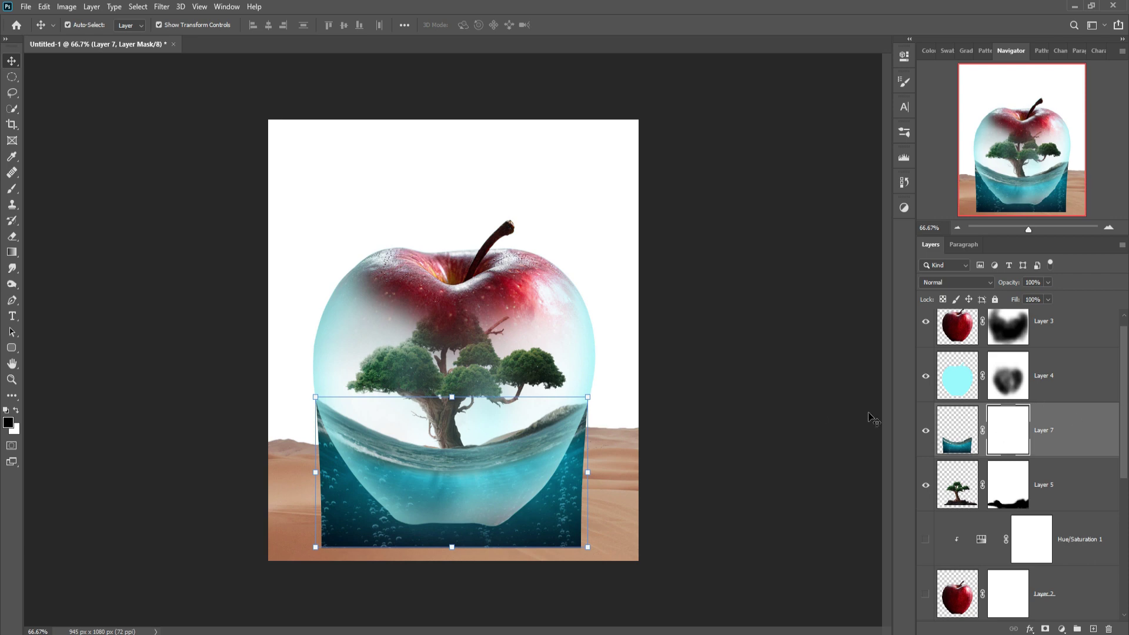
# - Mask away water outside the apple on Layer 7 and set its opacity to 64%
pyautogui.click(13, 189)
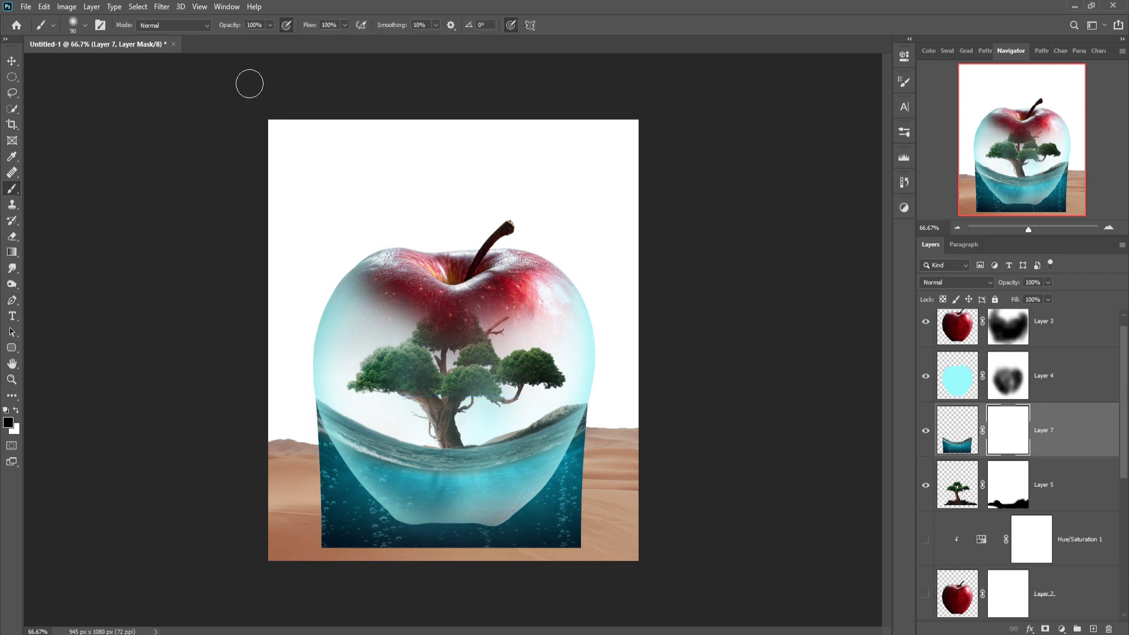
pyautogui.moveTo(622, 430)
pyautogui.mouseDown()
pyautogui.moveTo(547, 563)
pyautogui.moveTo(440, 554)
pyautogui.mouseUp()
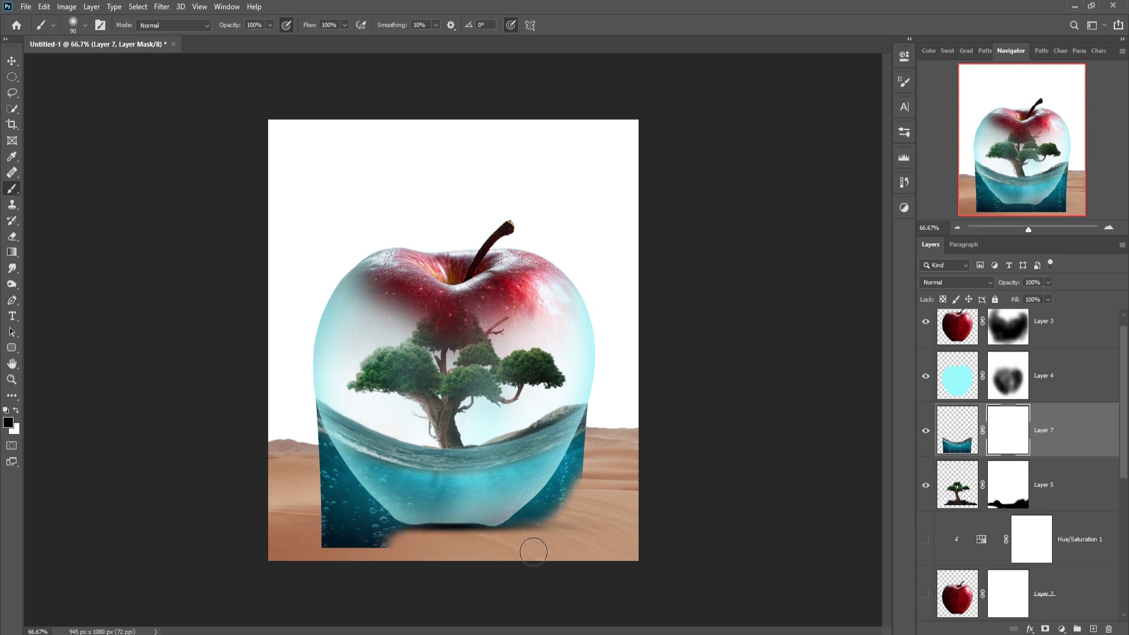
pyautogui.moveTo(533, 551)
pyautogui.mouseDown()
pyautogui.moveTo(440, 556)
pyautogui.moveTo(391, 532)
pyautogui.moveTo(347, 494)
pyautogui.moveTo(316, 420)
pyautogui.moveTo(336, 537)
pyautogui.moveTo(408, 568)
pyautogui.mouseUp()
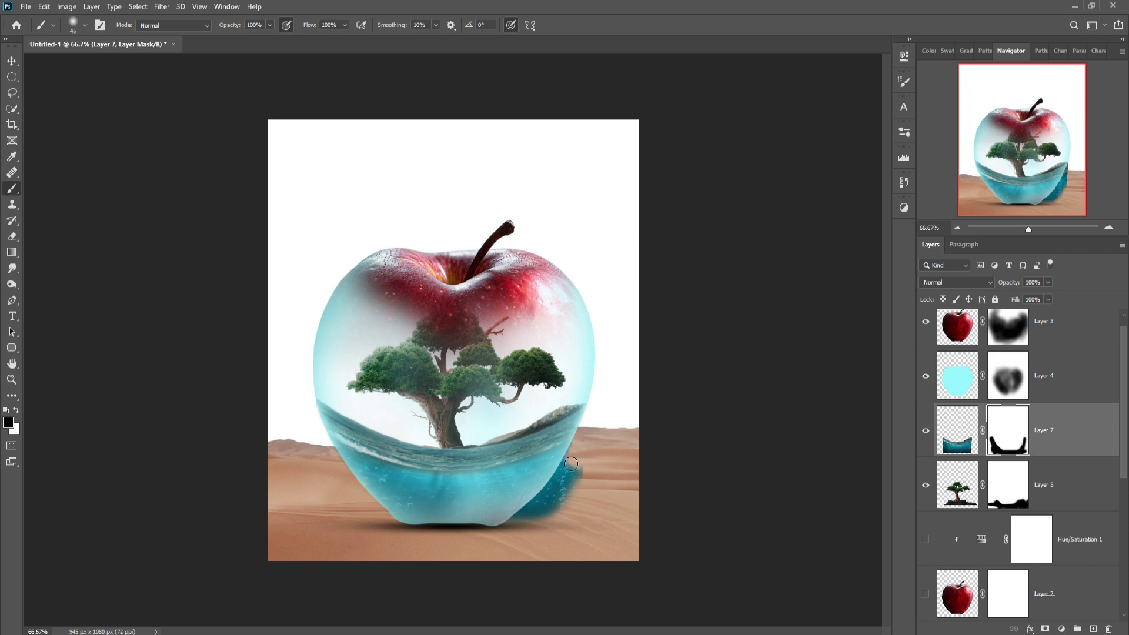
pyautogui.moveTo(571, 464); pyautogui.dragTo(550, 508)
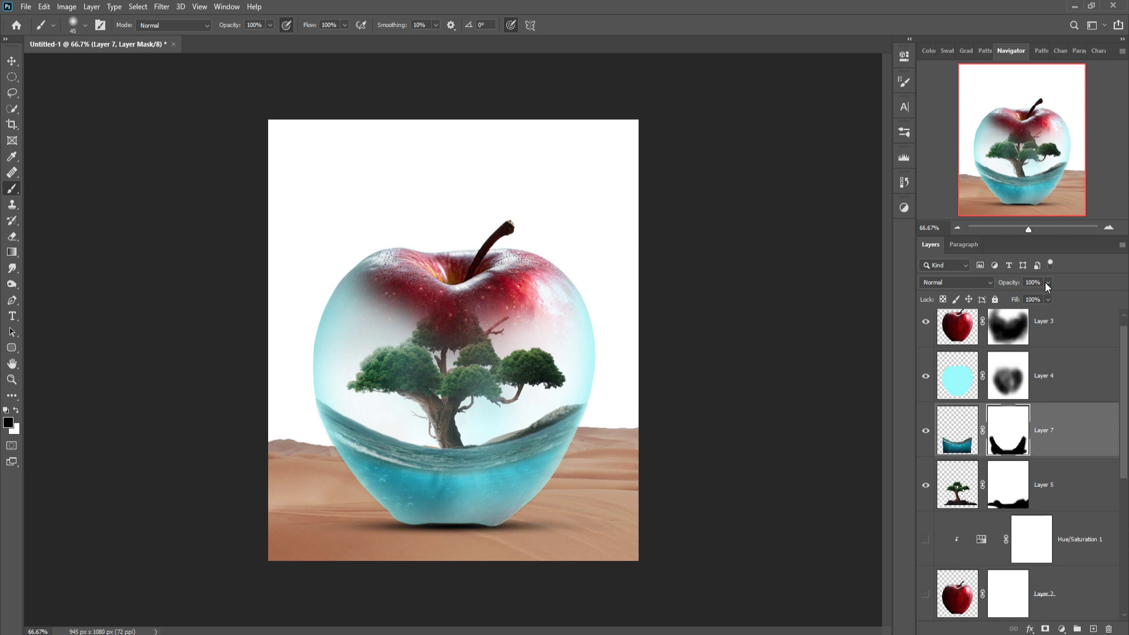
pyautogui.moveTo(1050, 298); pyautogui.dragTo(1028, 301)
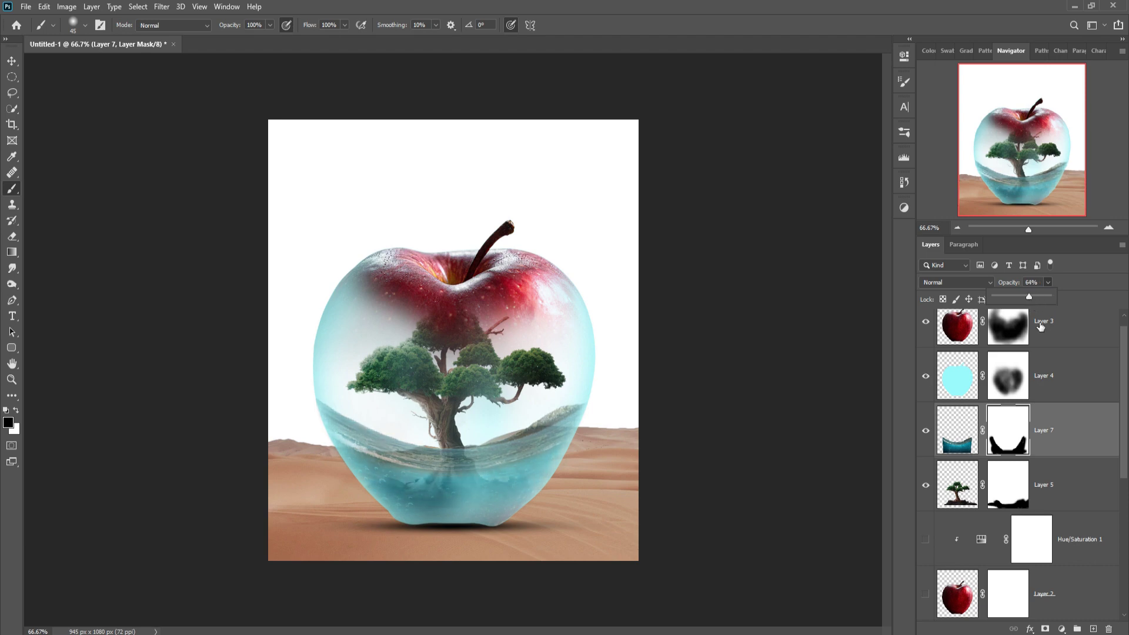
# - Paint black on Layer 7's mask to reveal the tree trunk at the waterline
pyautogui.hotkey('ctrl', '+')
pyautogui.hotkey('ctrl', '+')
pyautogui.hotkey('ctrl', '+')
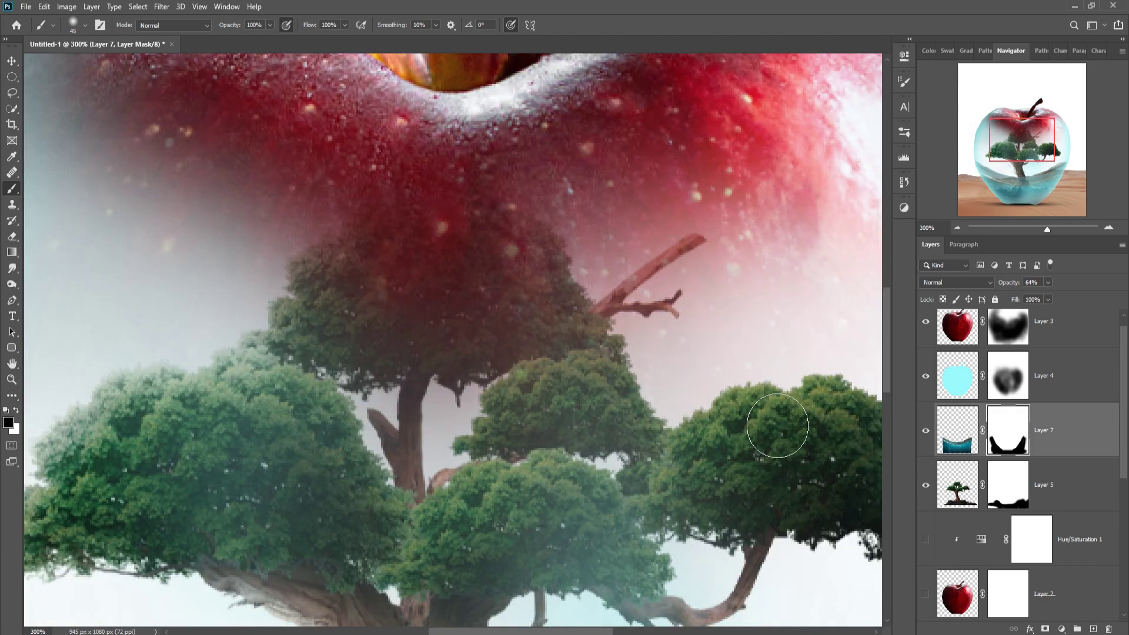
pyautogui.scroll(-5, 774, 426)
pyautogui.scroll(-5, 713, 312)
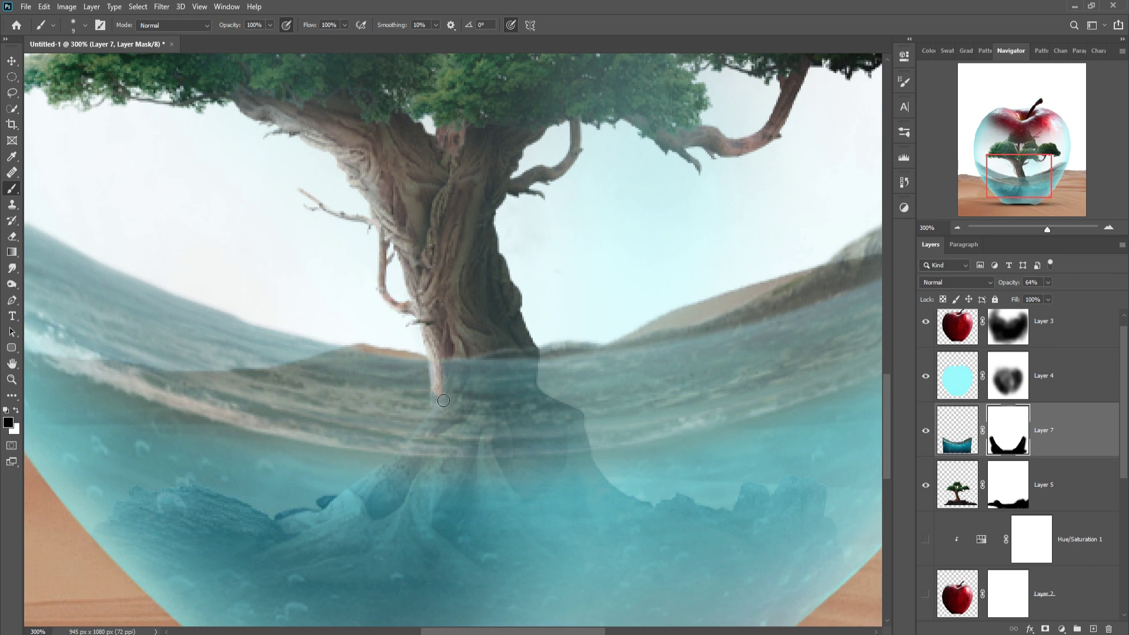
pyautogui.moveTo(476, 397)
pyautogui.mouseDown()
pyautogui.moveTo(523, 364)
pyautogui.moveTo(469, 390)
pyautogui.mouseUp()
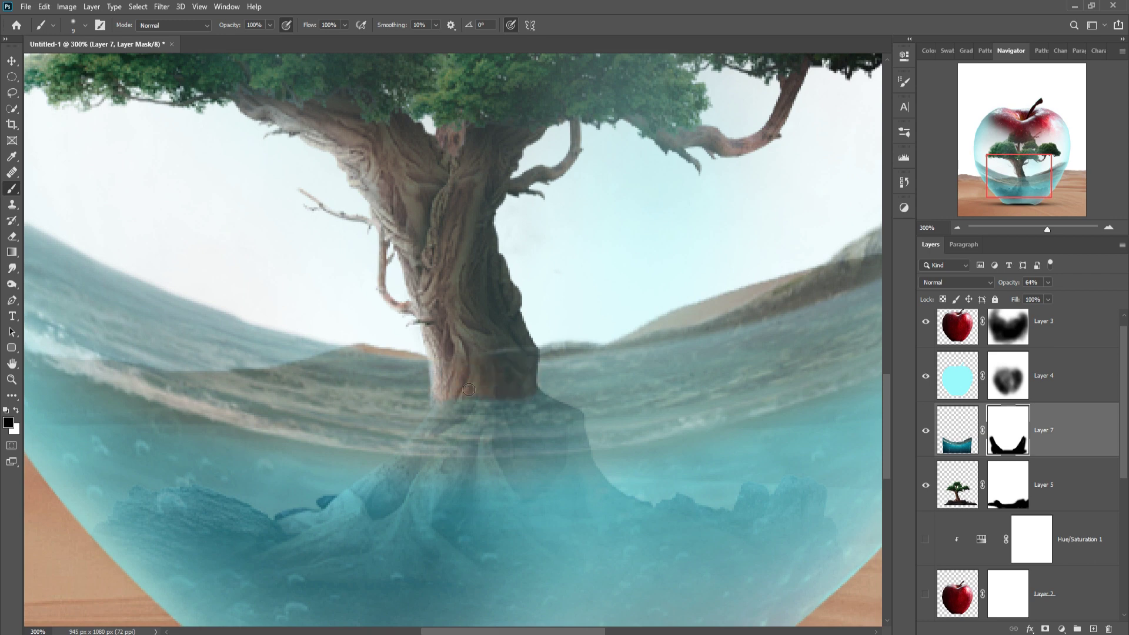
# - Brush softly at 11% opacity over the lower water to bring out darker root detail
pyautogui.hotkey('ctrl', '1')
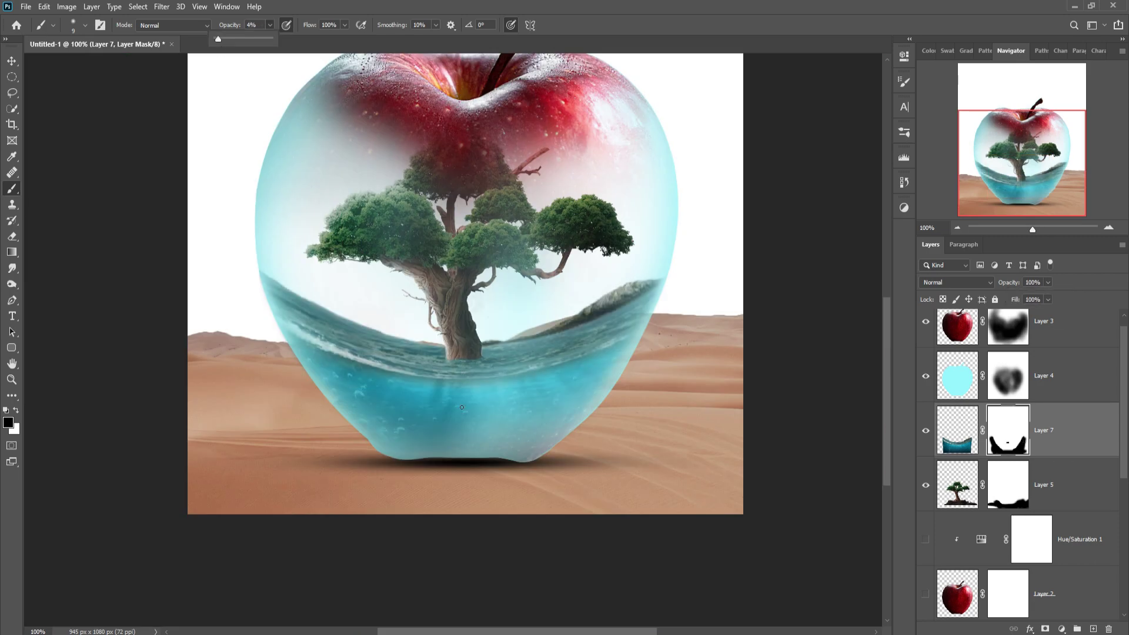
pyautogui.hotkey('ctrl', '+')
pyautogui.press('[')
pyautogui.press('[')
pyautogui.press('[')
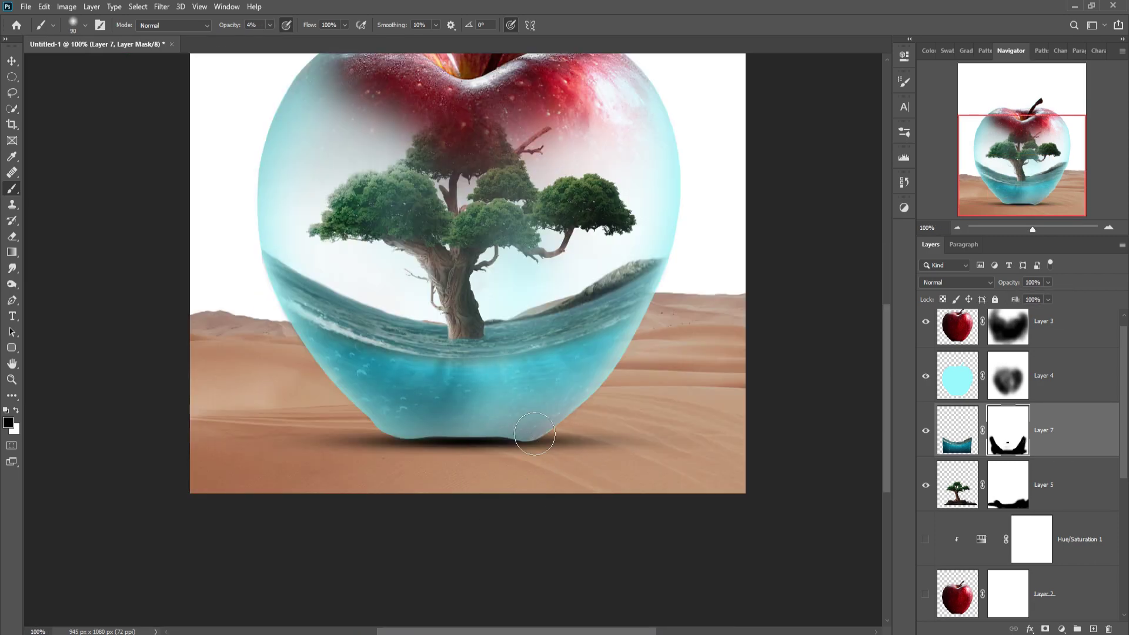
pyautogui.moveTo(465, 383)
pyautogui.mouseDown()
pyautogui.moveTo(547, 411)
pyautogui.moveTo(376, 406)
pyautogui.mouseUp()
pyautogui.press('1')
pyautogui.press('1')
pyautogui.hotkey('alt', ']')
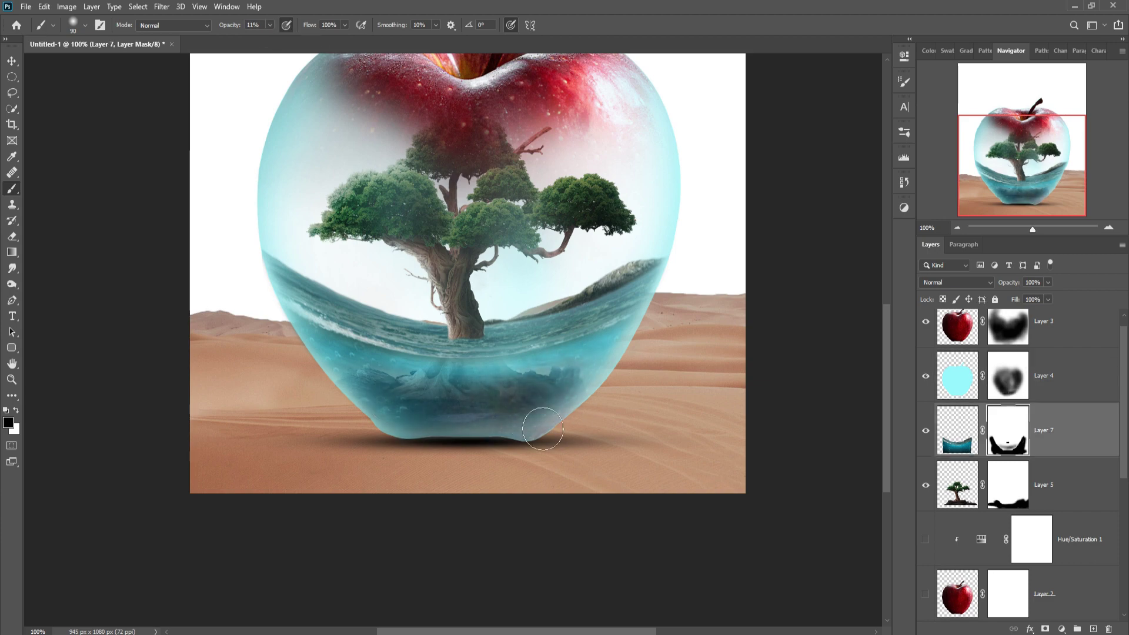
pyautogui.moveTo(530, 394); pyautogui.dragTo(566, 420)
pyautogui.hotkey('alt', ']')
# - Paint a dark shadow under the apple on a new clipped layer
pyautogui.keyDown('ctrl'); pyautogui.click(1093, 629); pyautogui.keyUp('ctrl')
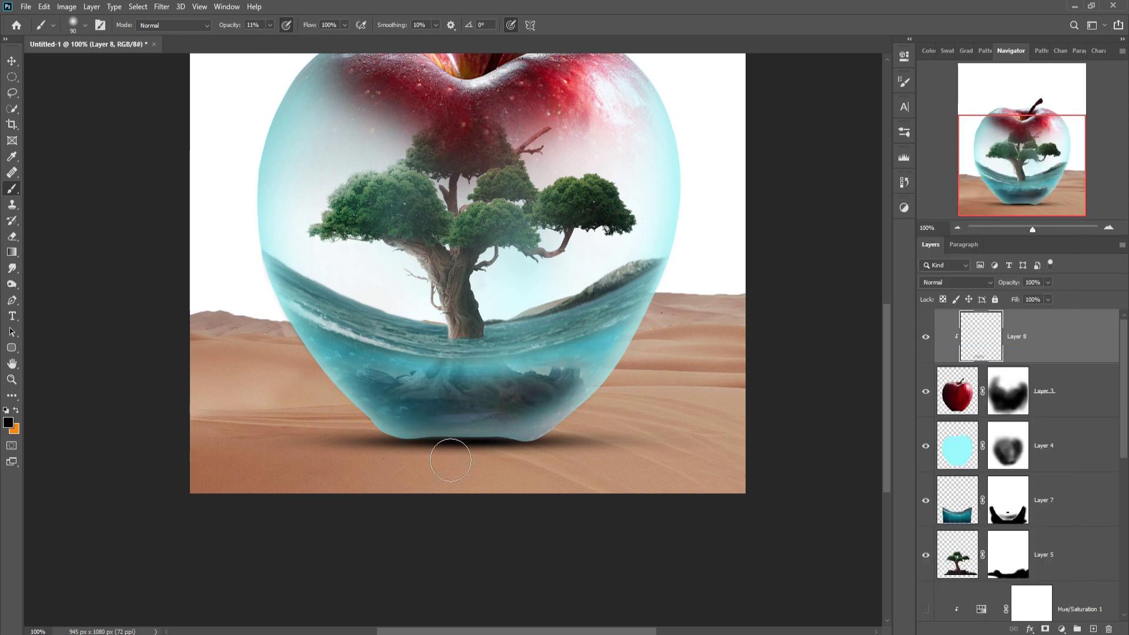
pyautogui.hotkey('ctrl', 'alt', 'g')
pyautogui.moveTo(370, 424)
pyautogui.mouseDown()
pyautogui.moveTo(509, 466)
pyautogui.moveTo(565, 424)
pyautogui.mouseUp()
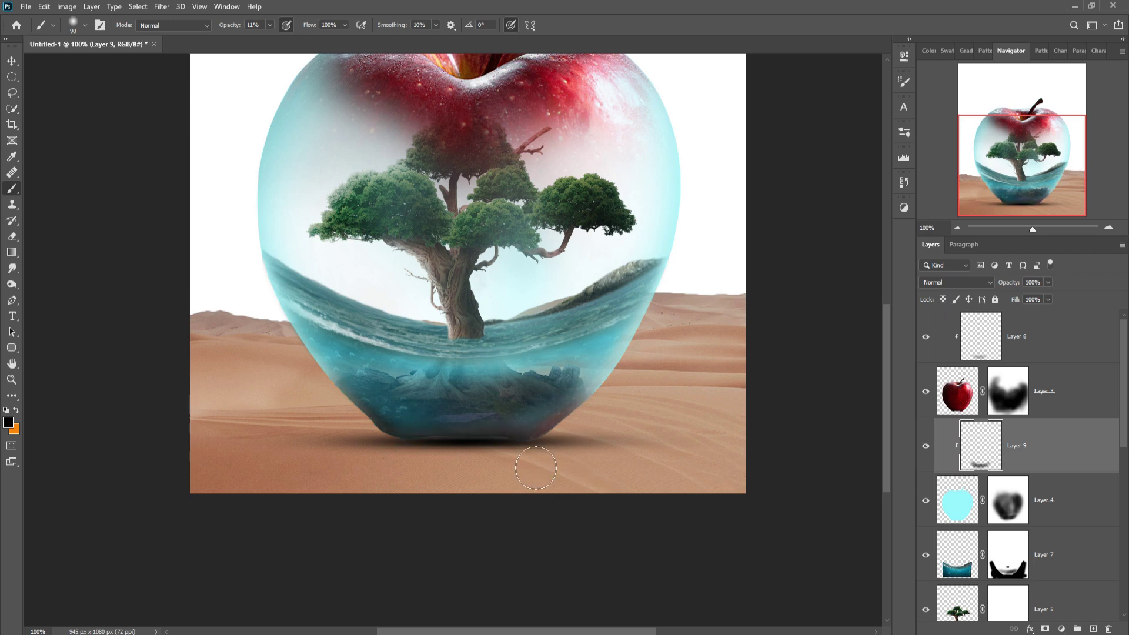
# - Select Layer 7's mask with a smaller white brush at full opacity for refining
pyautogui.press('v')
pyautogui.click(470, 438)
pyautogui.scroll(3, 988, 377)
pyautogui.click(1017, 336)
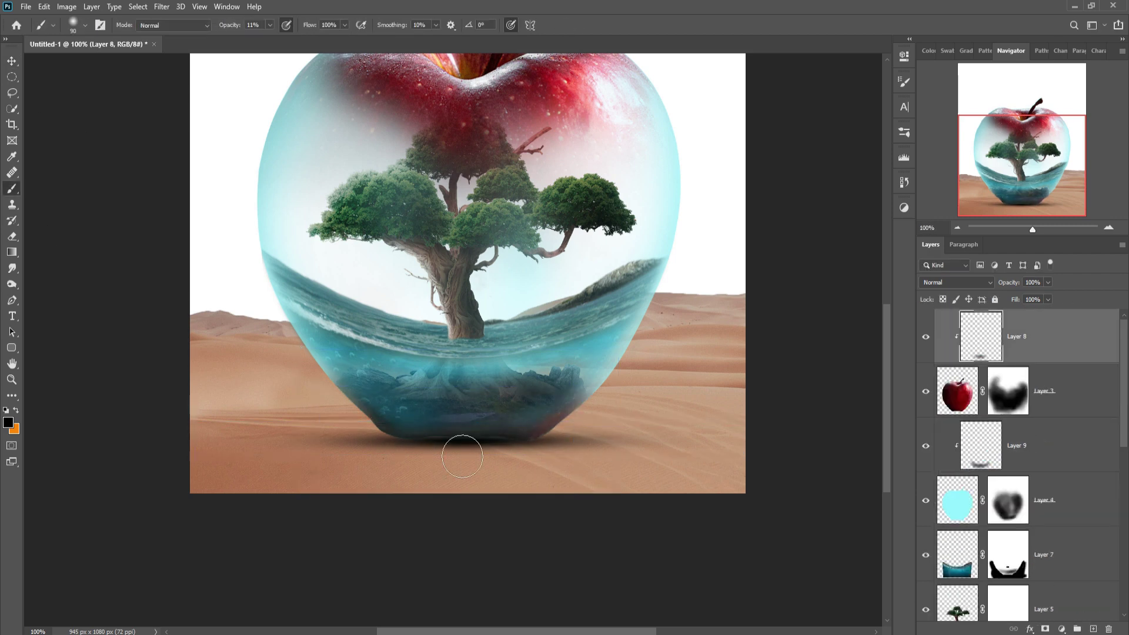
pyautogui.scroll(3, 467, 332)
pyautogui.press('b')
pyautogui.scroll(-2, 1032, 344)
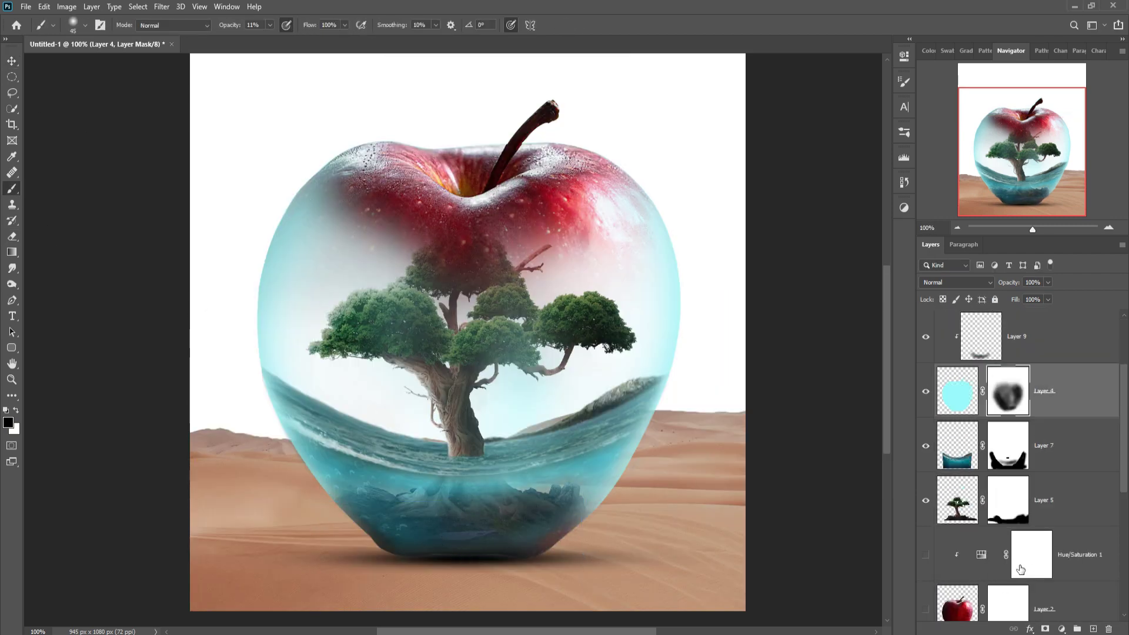
pyautogui.click(1008, 445)
pyautogui.press('x')
pyautogui.press('0')
pyautogui.press('[')
pyautogui.press('[')
pyautogui.press('[')
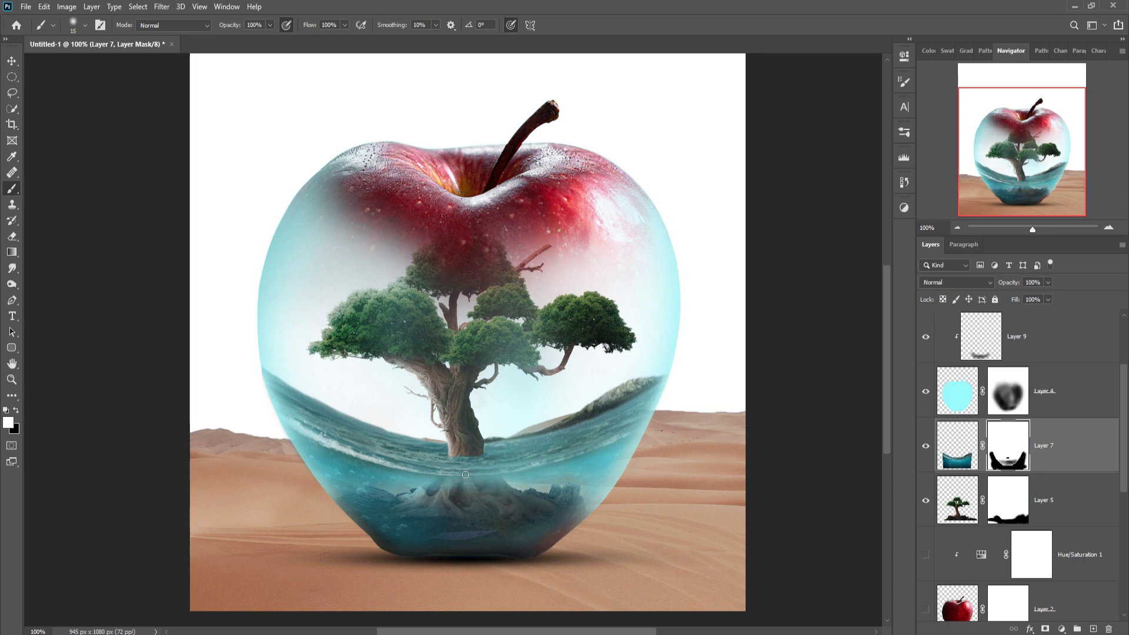
# - Apply a Gaussian Blur of 3.8 to the desert layer
pyautogui.press('v')
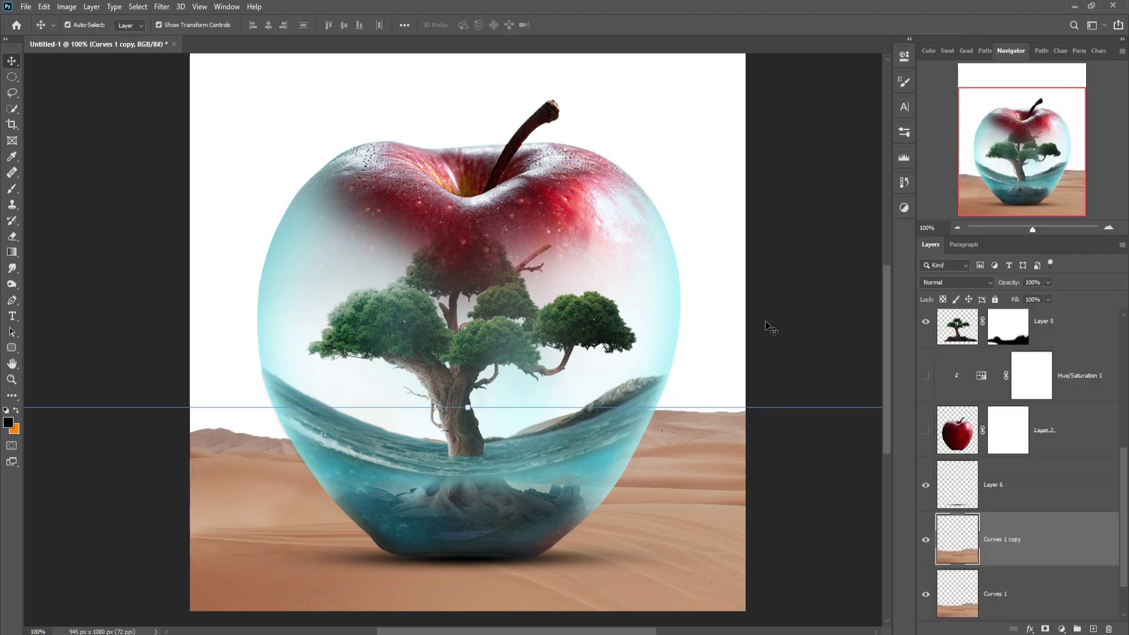
pyautogui.click(162, 6)
pyautogui.click(335, 202)
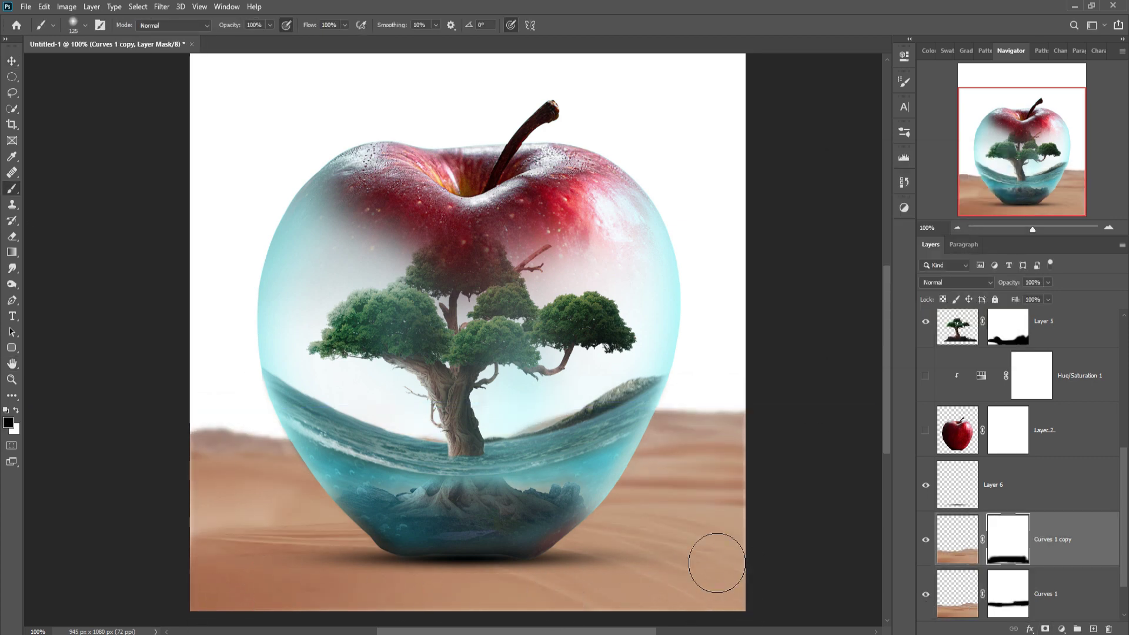
# - Add an orange-tan Solid Color fill and a darkening Curves adjustment
pyautogui.click(1061, 629)
pyautogui.click(1082, 407)
pyautogui.click(657, 347)
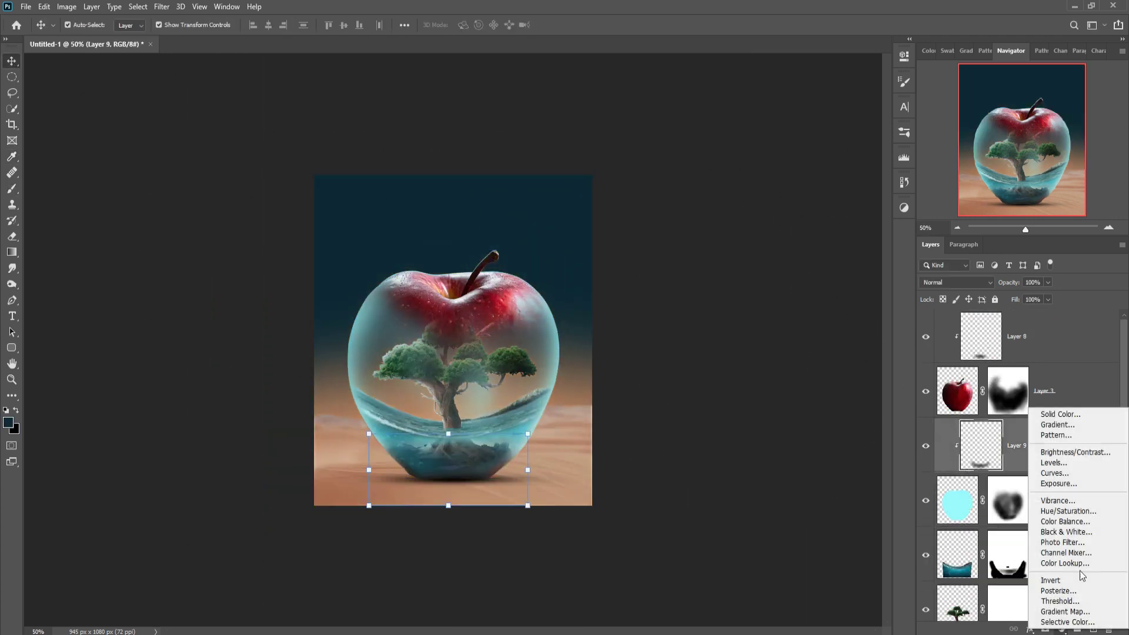
pyautogui.click(1055, 473)
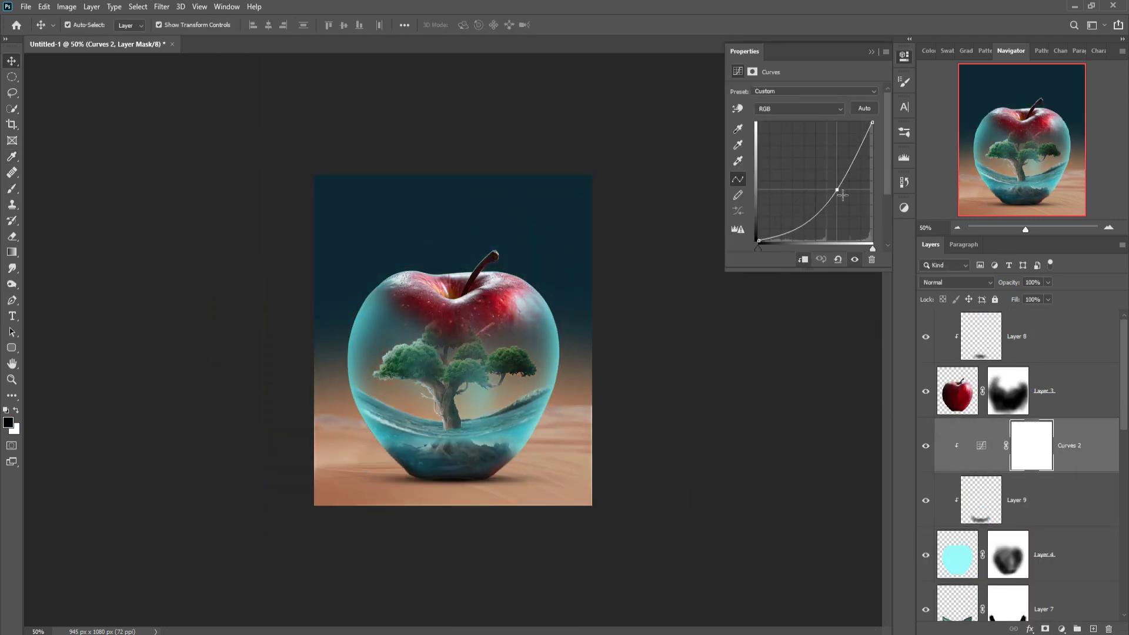
pyautogui.moveTo(839, 147); pyautogui.dragTo(839, 189)
pyautogui.click(1070, 387)
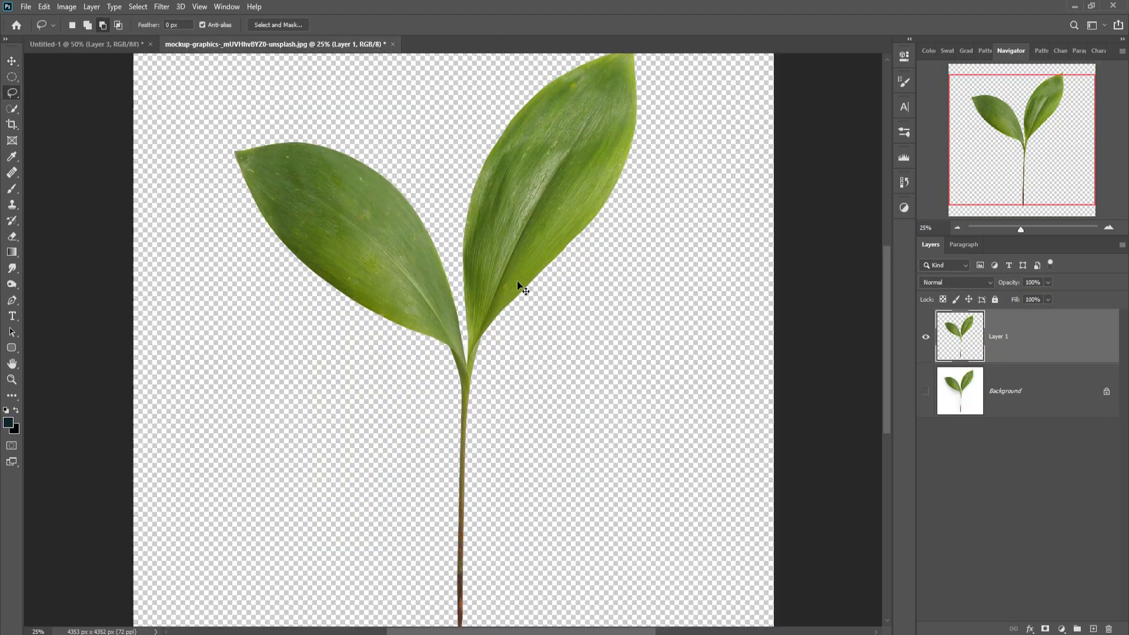
# - Lasso and delete the white sliver between the leaf stems
pyautogui.hotkey('ctrl', '1')
pyautogui.moveTo(492, 348); pyautogui.dragTo(499, 407)
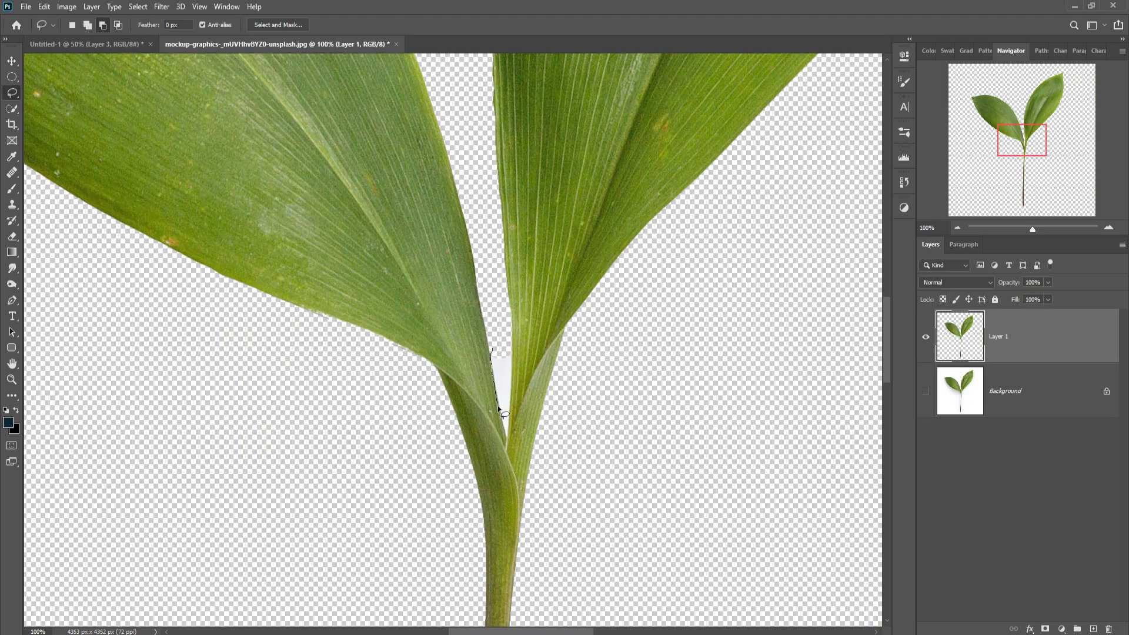
pyautogui.press('Delete')
# - Bring the leaf into the apple file, scale it onto the stem, and add clipped Curves 3
pyautogui.hotkey('ctrl', '0')
pyautogui.moveTo(297, 194); pyautogui.dragTo(444, 247)
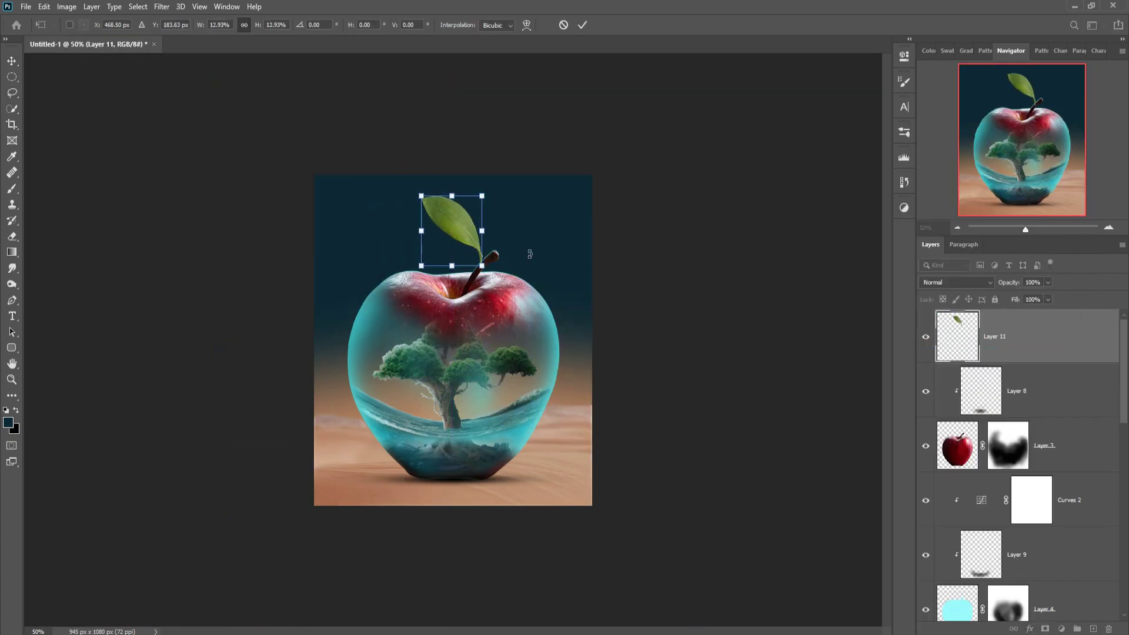
pyautogui.press('Return')
pyautogui.click(1062, 628)
pyautogui.click(1076, 488)
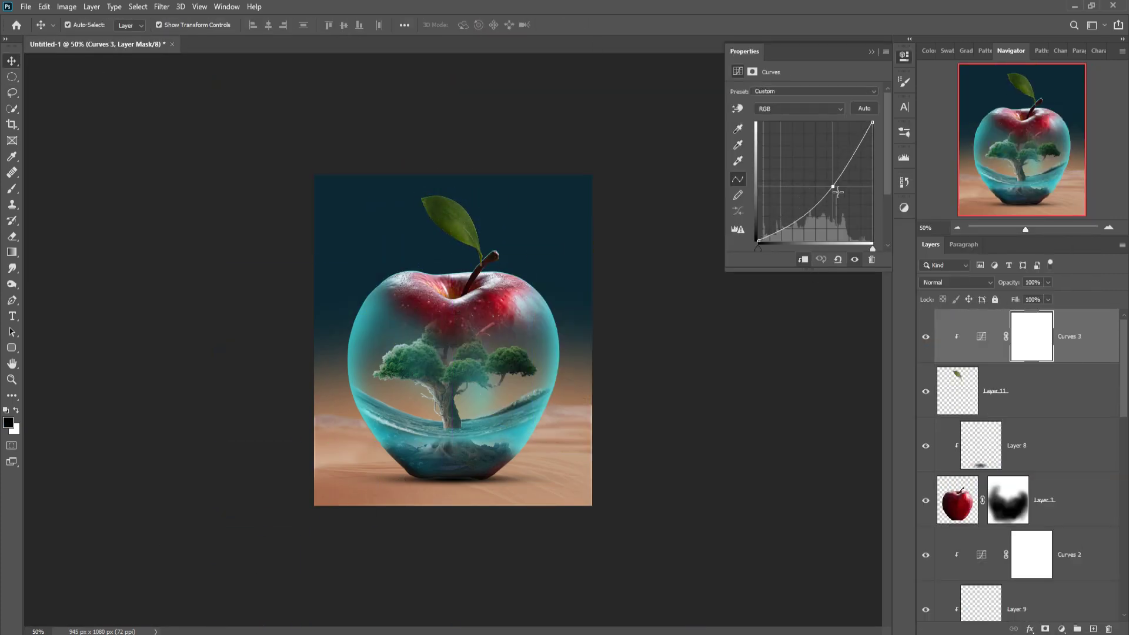
# - Add clipped Layers 12 and 13 above the leaf and paint subtle shading on them
pyautogui.click(904, 55)
pyautogui.hotkey('ctrl', '1')
pyautogui.hotkey('alt', '[')
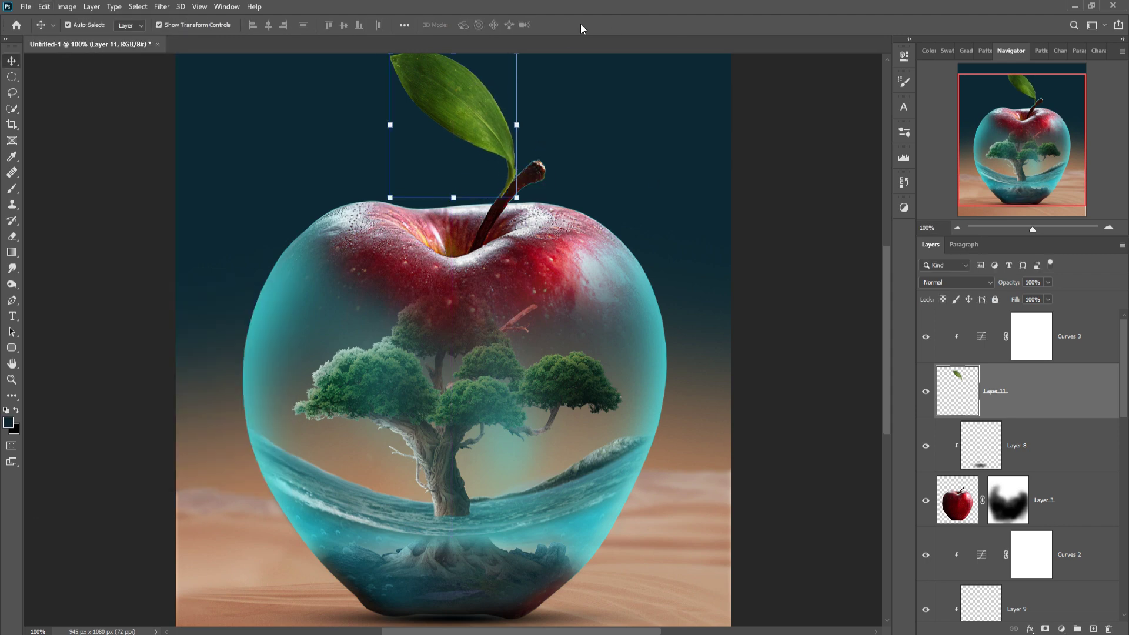
pyautogui.click(1093, 629)
pyautogui.press('b')
pyautogui.click(14, 428)
pyautogui.click(842, 307)
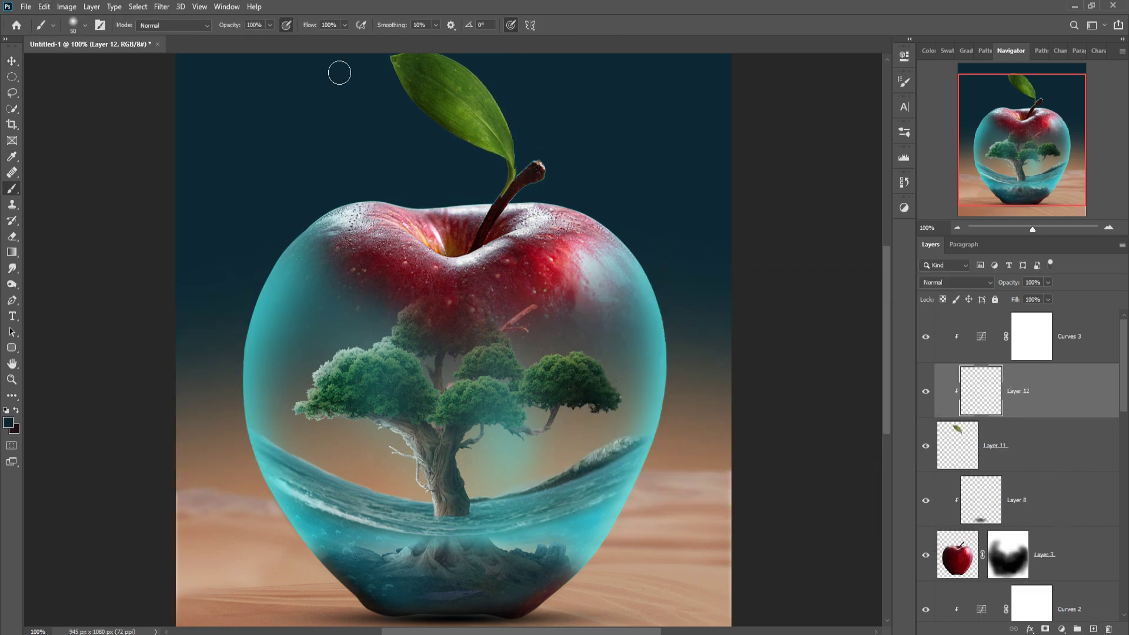
pyautogui.click(525, 211)
pyautogui.hotkey('ctrl', 'shift', 'alt', 'n')
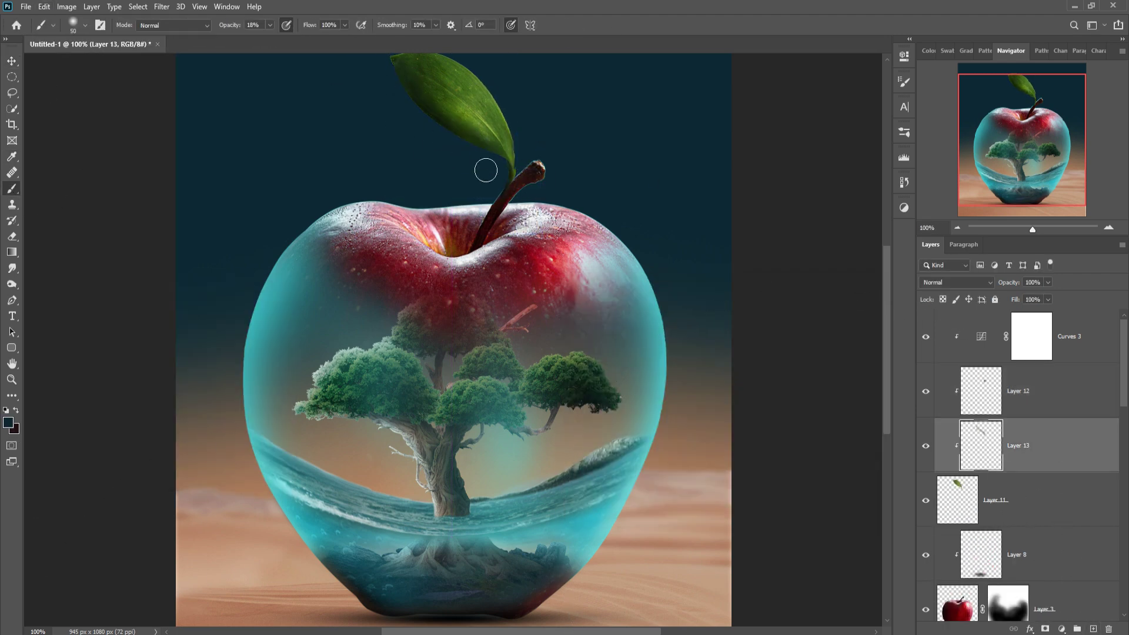
# - Add darkening Curves 4 clipped to the shadow on Layer 8
pyautogui.hotkey('ctrl', '-')
pyautogui.hotkey('alt', '[')
pyautogui.click(1062, 629)
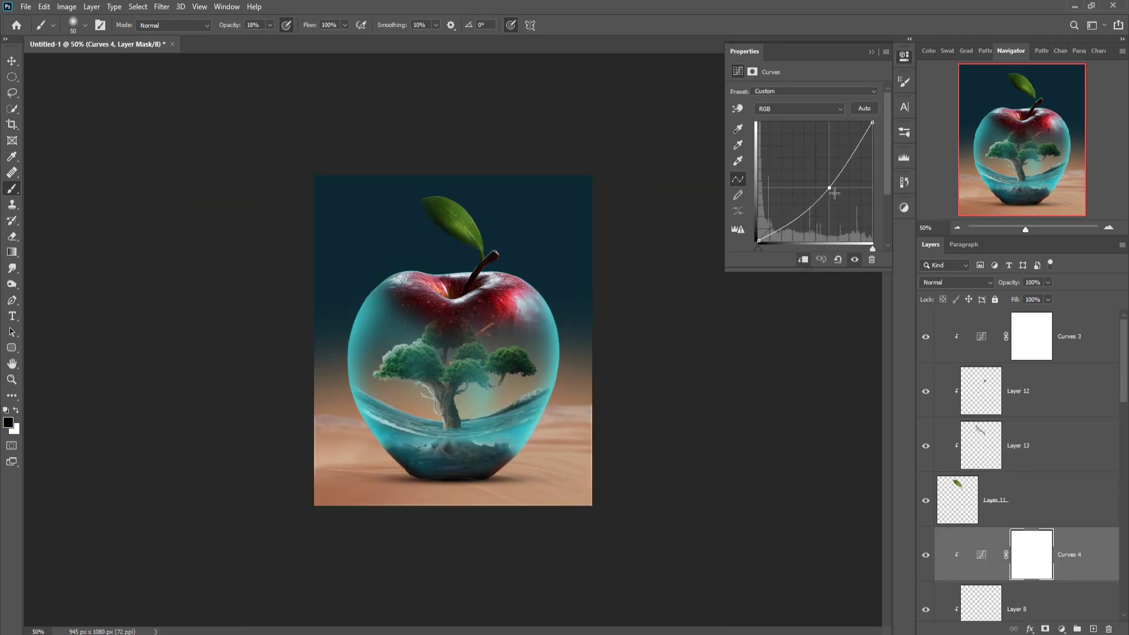
# - Paint black on Layer 14 to darken the desert floor along the bottom
pyautogui.click(15, 428)
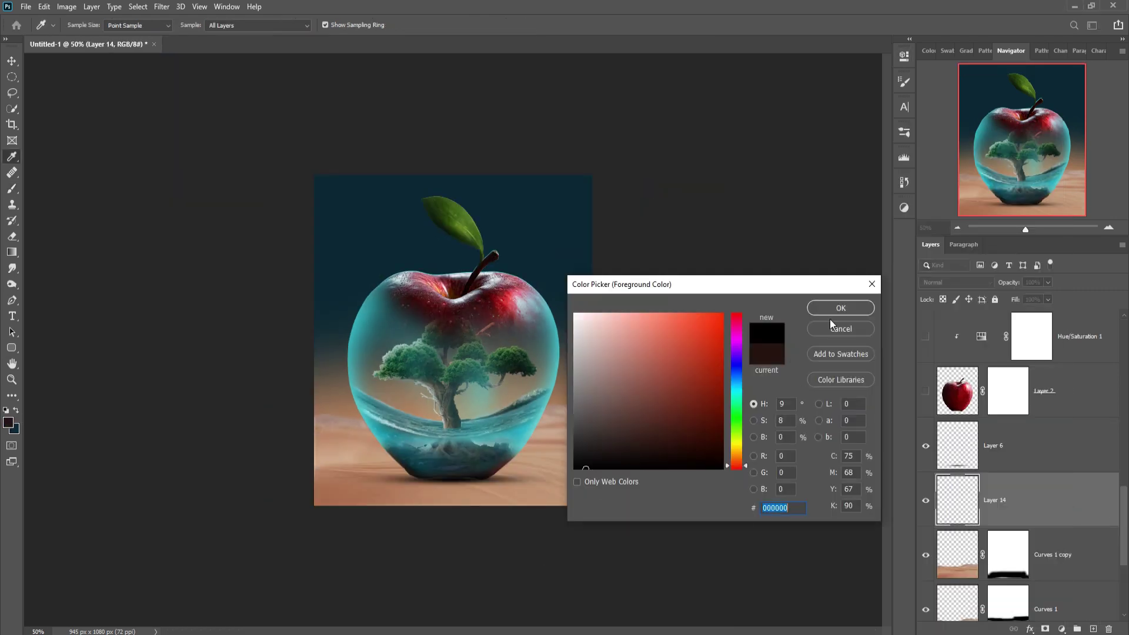
pyautogui.press('Return')
pyautogui.moveTo(677, 606)
pyautogui.mouseDown()
pyautogui.moveTo(517, 617)
pyautogui.moveTo(336, 554)
pyautogui.moveTo(517, 618)
pyautogui.moveTo(342, 604)
pyautogui.mouseUp()
pyautogui.scroll(-2, 1023, 500)
pyautogui.scroll(-1, 1023, 499)
pyautogui.press('[')
pyautogui.press('[')
pyautogui.press('[')
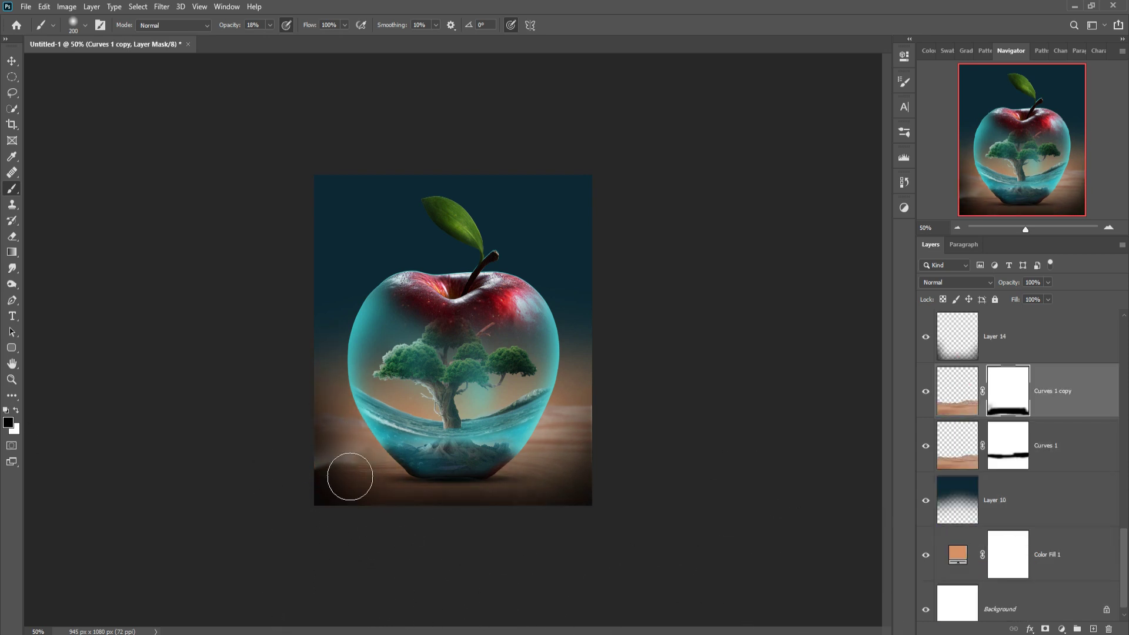
pyautogui.scroll(3, 1023, 500)
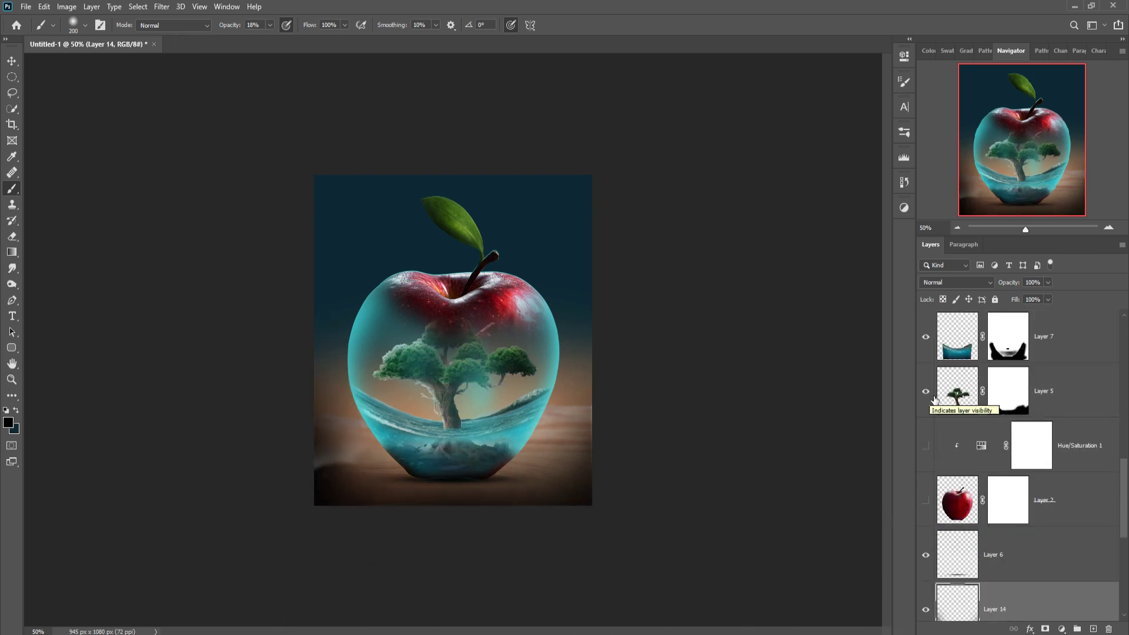
# - Add clipped Curves adjustments that darken the tree and the water layers
pyautogui.click(1008, 391)
pyautogui.hotkey('ctrl', 'm')
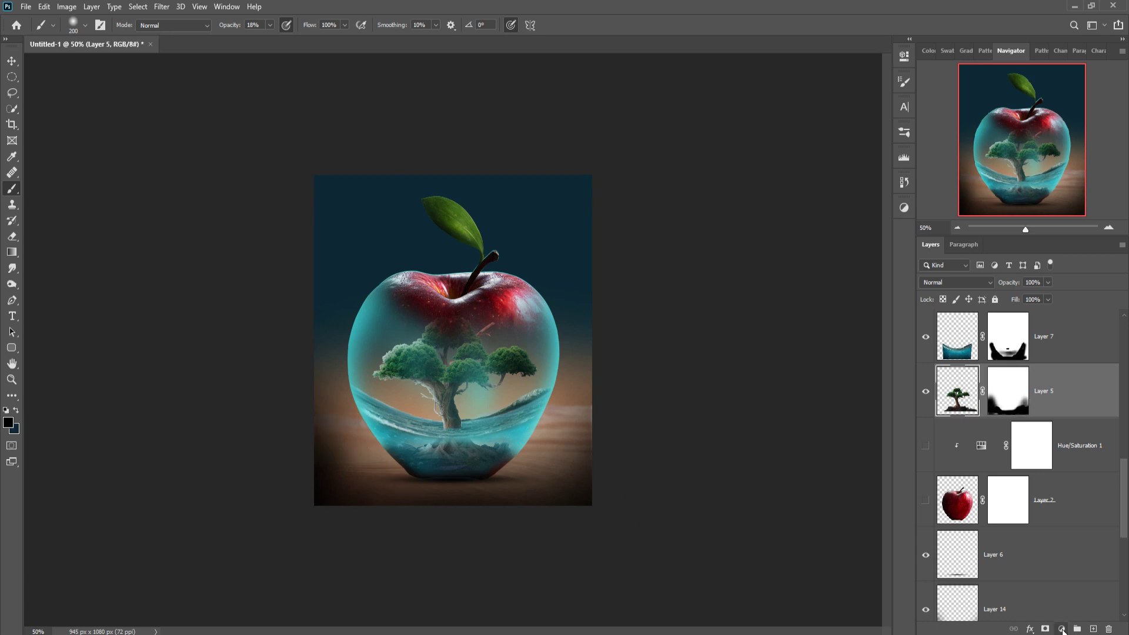
pyautogui.scroll(2, 1023, 500)
pyautogui.click(1008, 562)
pyautogui.hotkey('ctrl', 'm')
pyautogui.moveTo(814, 182); pyautogui.dragTo(826, 197)
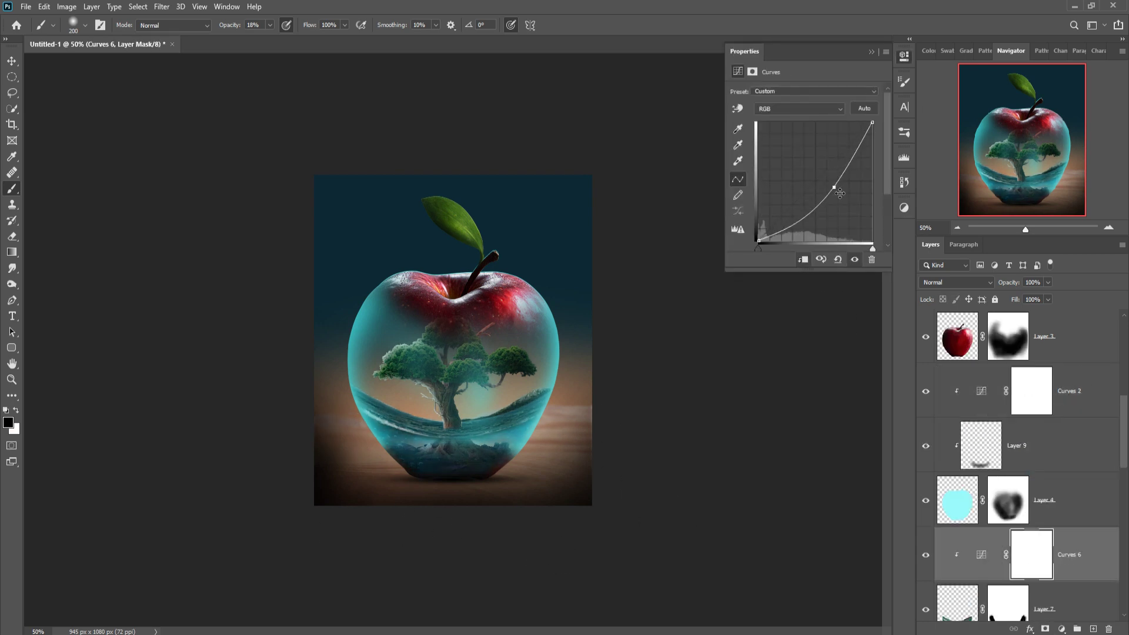
pyautogui.click(799, 305)
# - Darken more of Layer 14 with a larger brush, and clip a midtone-darkening Curves above Hue/Saturation
pyautogui.scroll(-3, 1023, 500)
pyautogui.click(994, 554)
pyautogui.press(']')
pyautogui.press(']')
pyautogui.press(']')
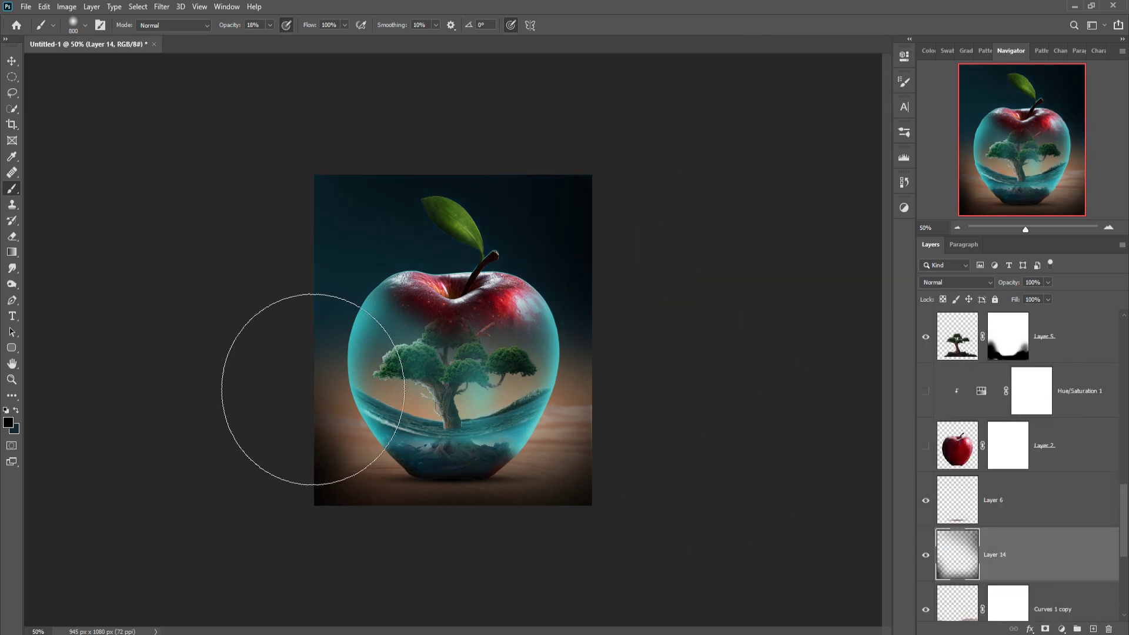
pyautogui.press('v')
pyautogui.click(1058, 391)
pyautogui.click(1062, 629)
pyautogui.click(1041, 469)
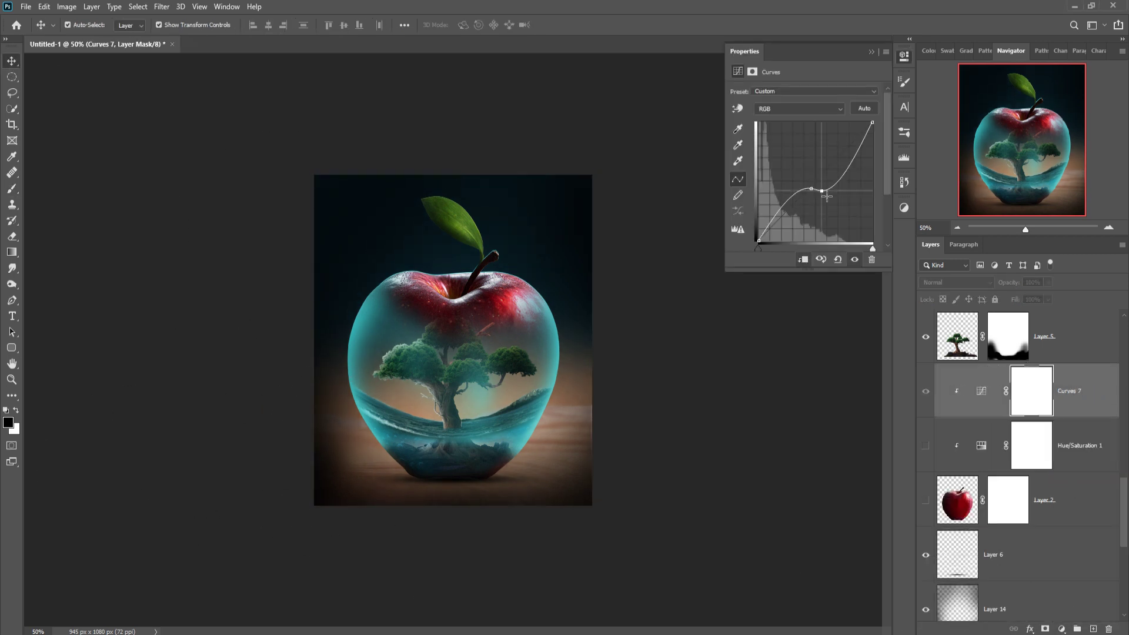
pyautogui.moveTo(818, 179); pyautogui.dragTo(820, 201)
# - Paint on Layer 4's mask with a small black brush to hide parts of the cyan glass tint
pyautogui.scroll(3, 1023, 470)
pyautogui.click(1008, 376)
pyautogui.press('b')
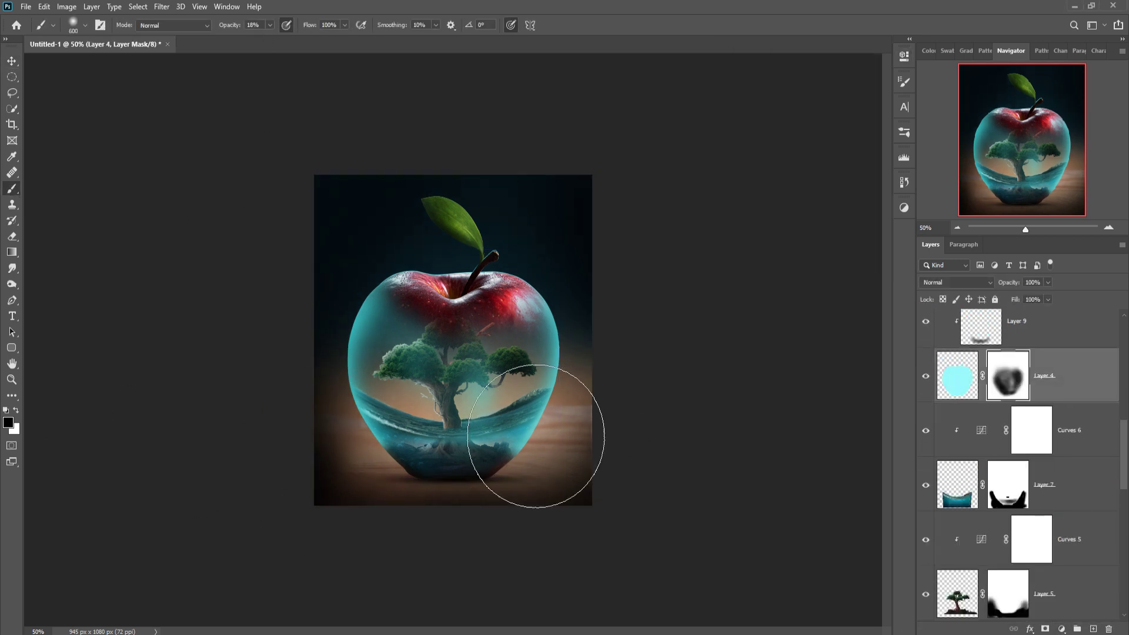
pyautogui.press('[')
pyautogui.press('[')
pyautogui.press('[')
pyautogui.moveTo(417, 320); pyautogui.dragTo(370, 376)
pyautogui.moveTo(547, 311); pyautogui.dragTo(552, 399)
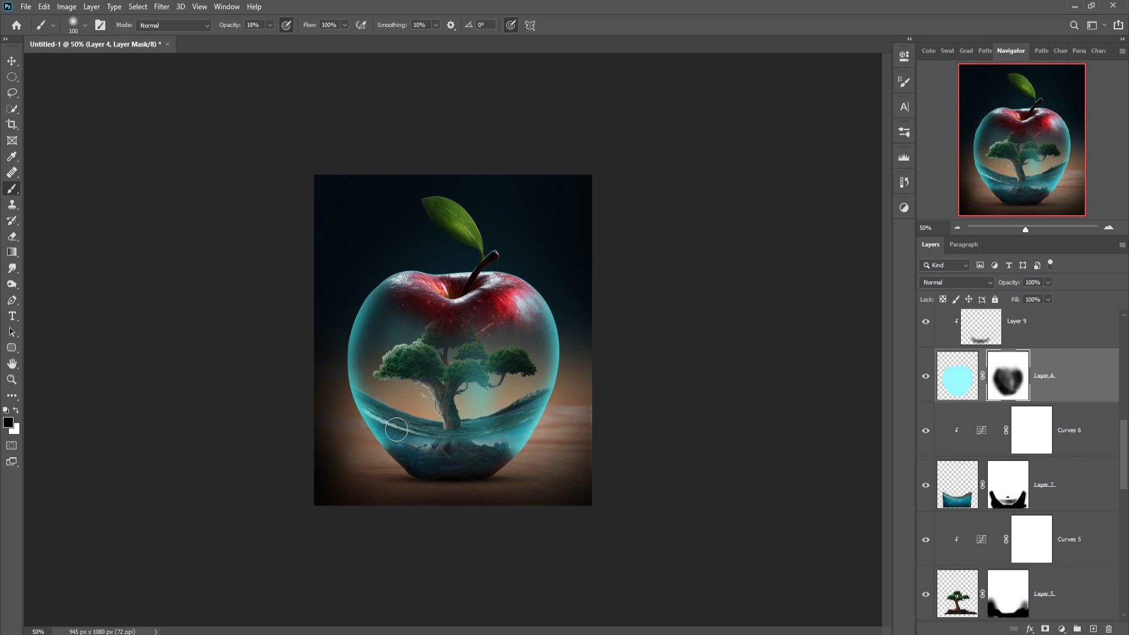
pyautogui.moveTo(494, 358); pyautogui.dragTo(512, 442)
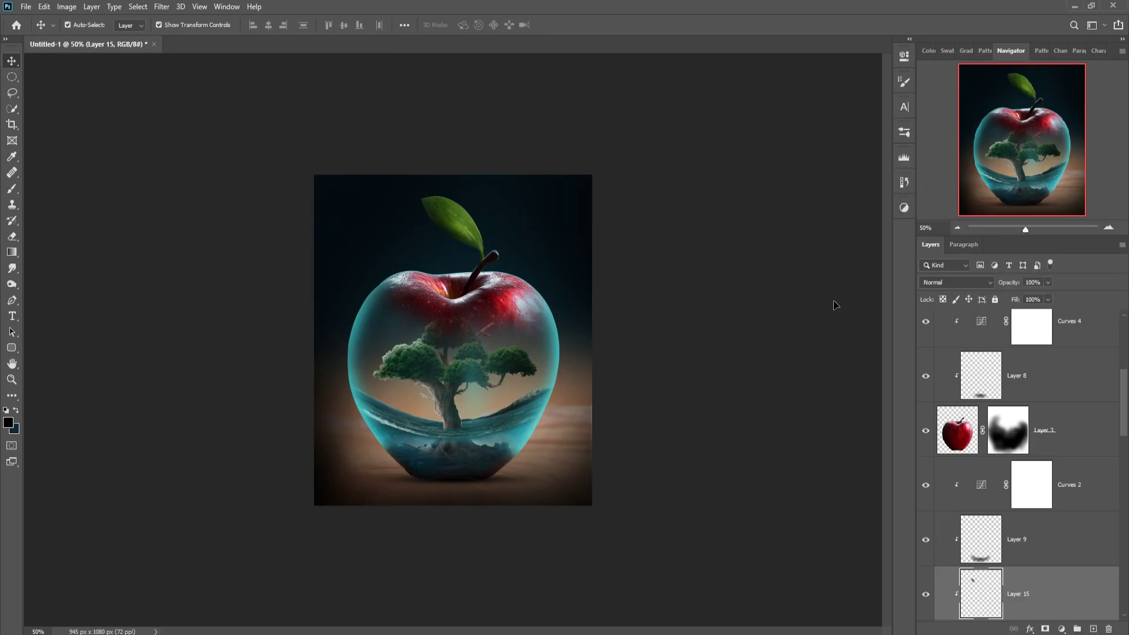
# - Move the petals layer to the top, resize it, and clip a Hue/Saturation adjustment to it
pyautogui.moveTo(1064, 326); pyautogui.dragTo(1058, 320)
pyautogui.hotkey('ctrl', '-')
pyautogui.hotkey('ctrl', 't')
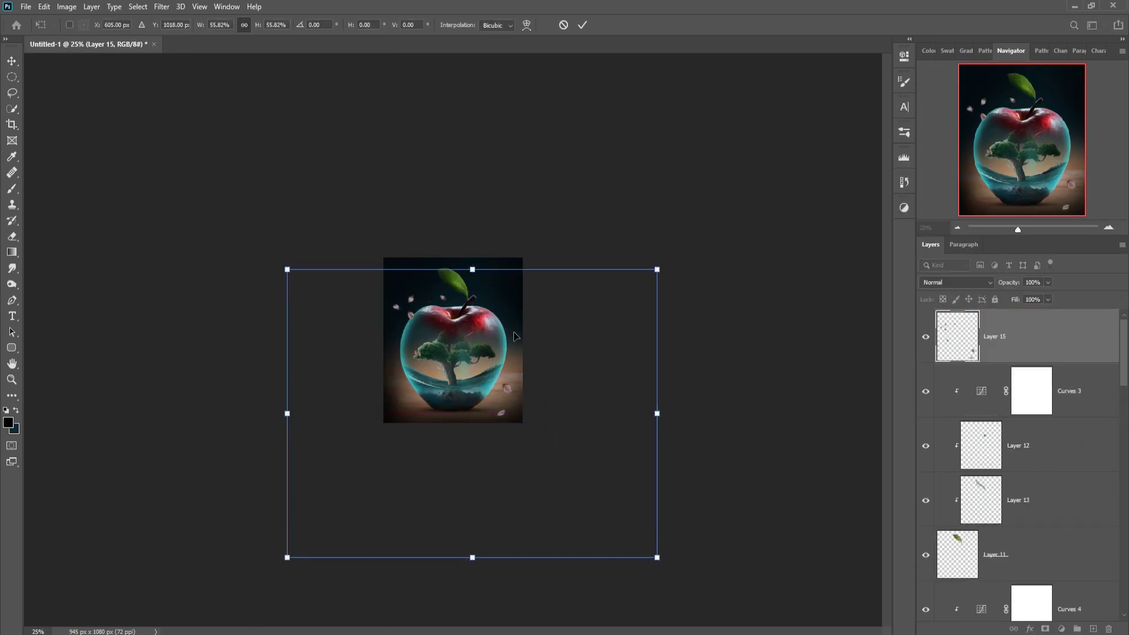
pyautogui.click(1062, 628)
pyautogui.click(803, 259)
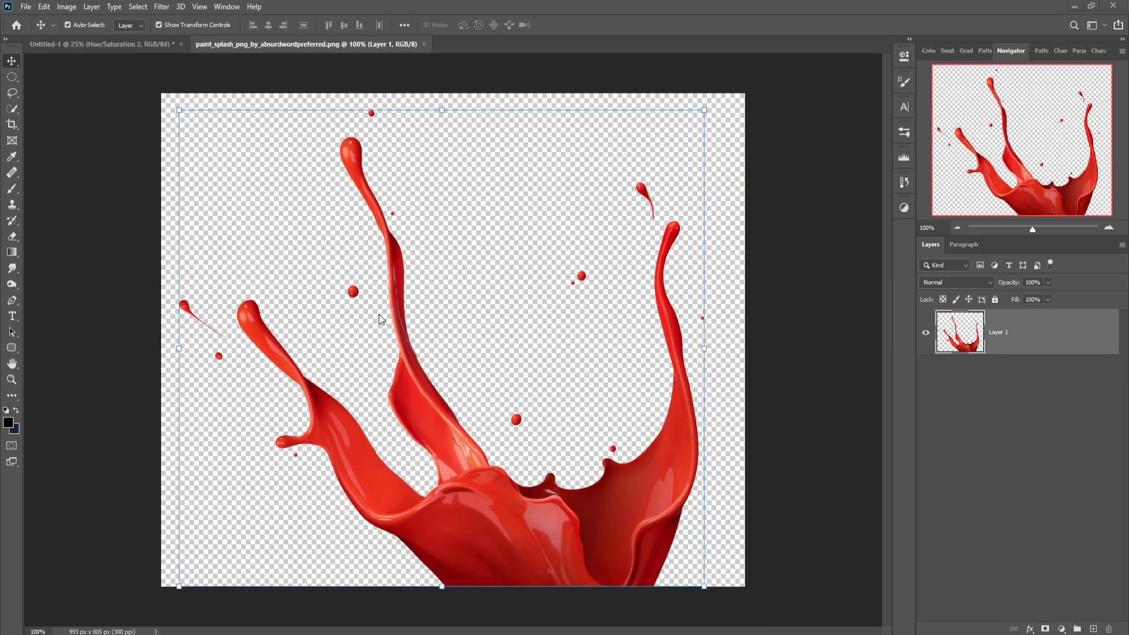
# - Lasso the left arm of the red splash and bring it into the apple artwork
pyautogui.press('l')
pyautogui.moveTo(177, 298); pyautogui.dragTo(364, 488)
pyautogui.press('v')
pyautogui.moveTo(271, 353)
pyautogui.mouseDown()
pyautogui.moveTo(390, 316)
pyautogui.moveTo(327, 291)
pyautogui.mouseUp()
pyautogui.hotkey('ctrl', '+')
pyautogui.hotkey('ctrl', '+')
pyautogui.hotkey('ctrl', '+')
pyautogui.hotkey('ctrl', 't')
# - Warp the splash at the apple's upper left, move it behind the apple, and darken it
pyautogui.rightClick(363, 302)
pyautogui.click(117, 176)
pyautogui.click(582, 25)
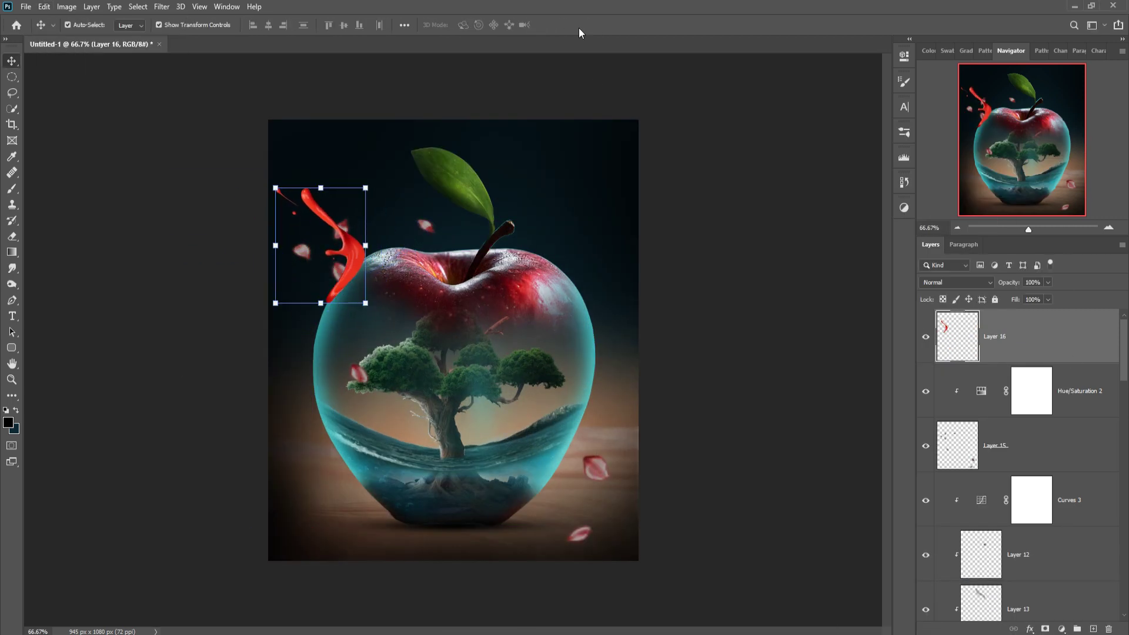
pyautogui.moveTo(1035, 336); pyautogui.dragTo(1079, 511)
pyautogui.moveTo(794, 160); pyautogui.dragTo(799, 180)
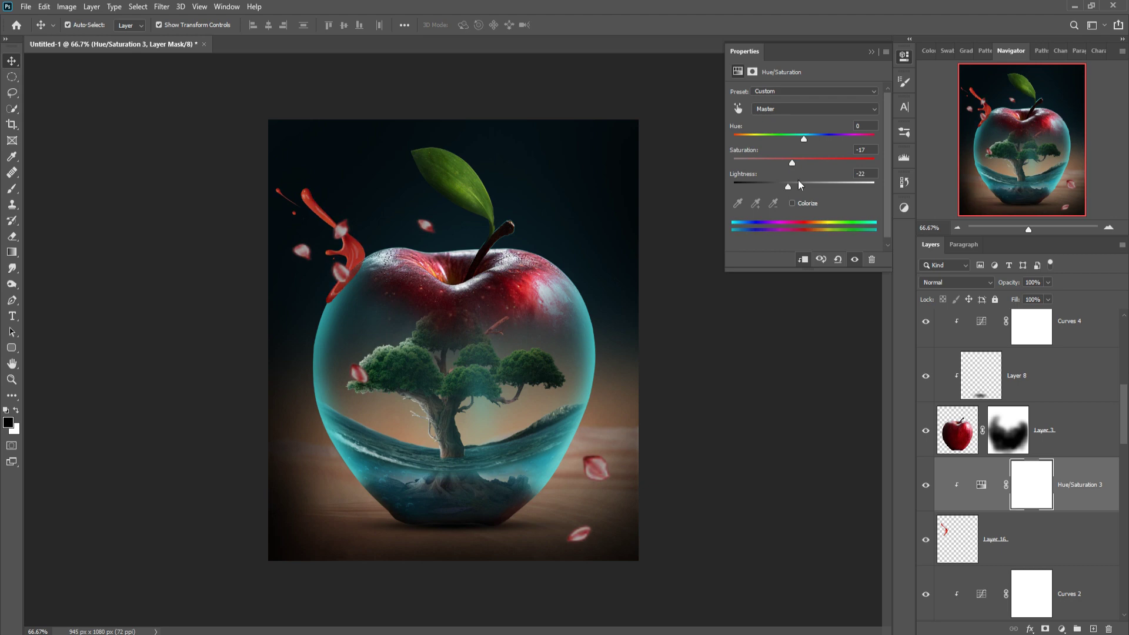
pyautogui.press('b')
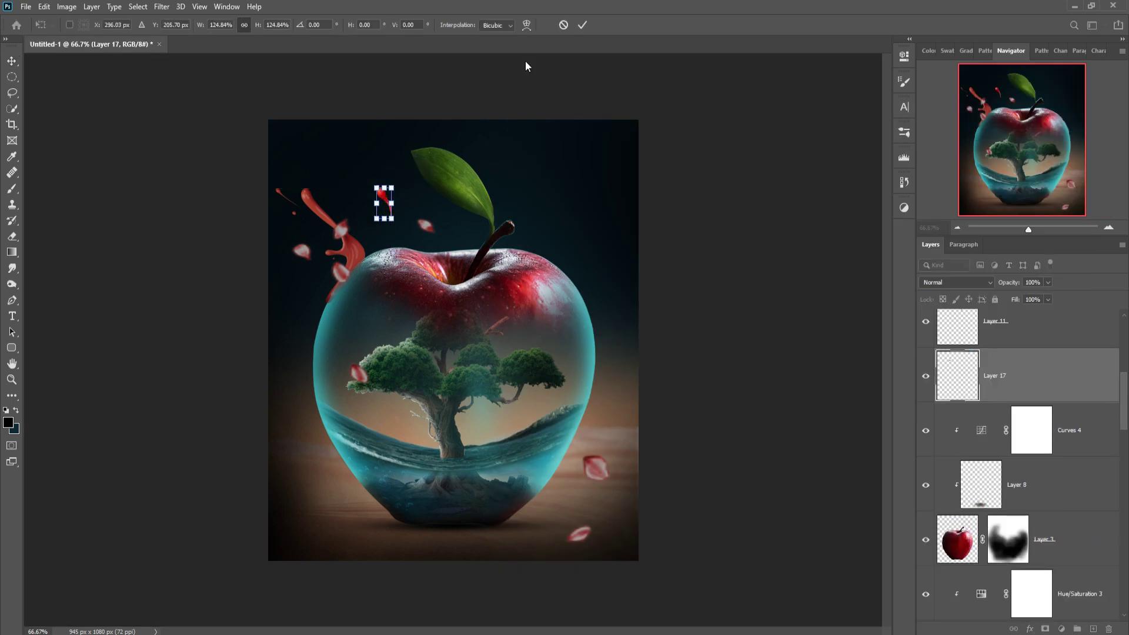
# - Duplicate the red droplet several times, flipping one, placing copies above and inside the apple
pyautogui.hotkey('ctrl', 'j')
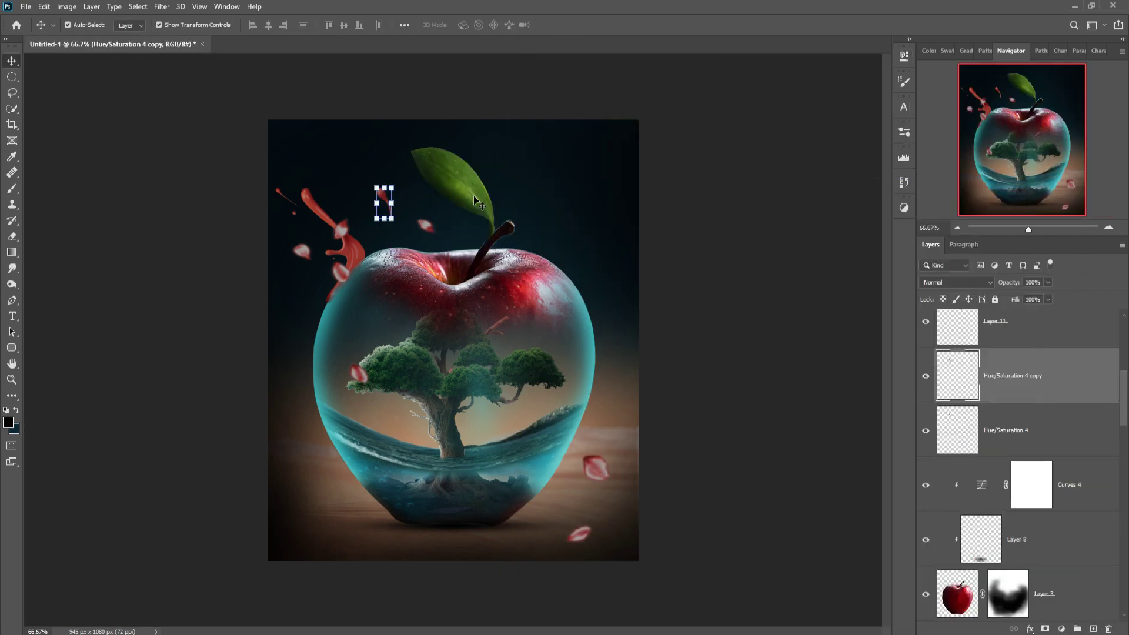
pyautogui.rightClick(941, 318)
pyautogui.press('Escape')
pyautogui.click(44, 6)
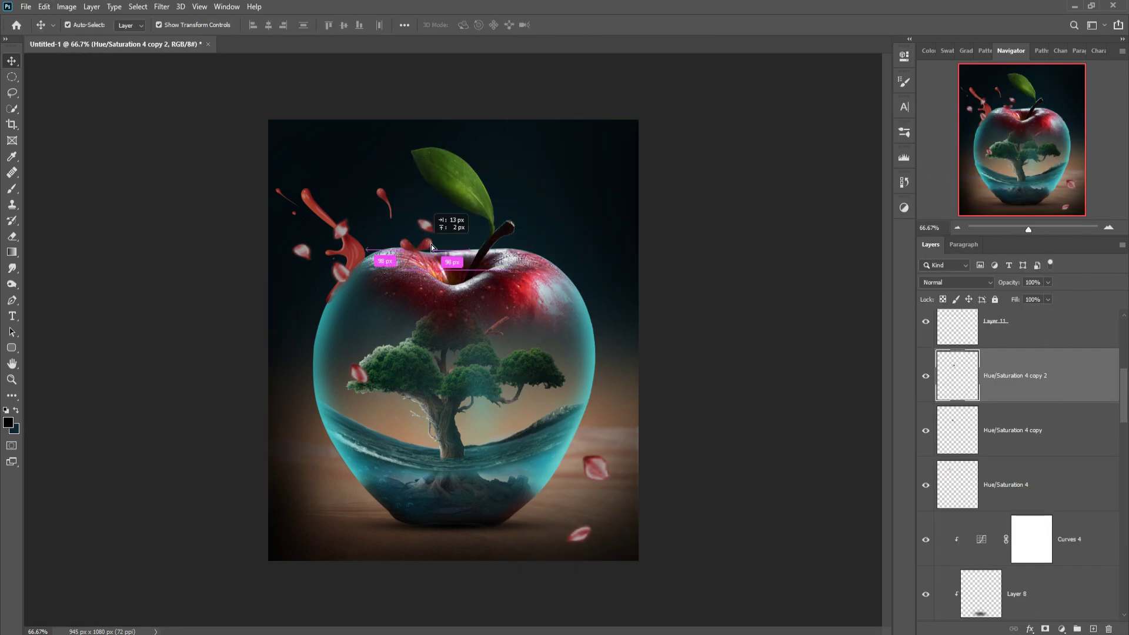
pyautogui.moveTo(553, 223)
pyautogui.mouseDown()
pyautogui.moveTo(511, 423)
pyautogui.moveTo(324, 389)
pyautogui.moveTo(310, 445)
pyautogui.mouseUp()
pyautogui.hotkey('ctrl', 'j')
pyautogui.click(44, 6)
pyautogui.click(50, 272)
pyautogui.press('Return')
pyautogui.click(512, 423)
pyautogui.hotkey('ctrl', 'j')
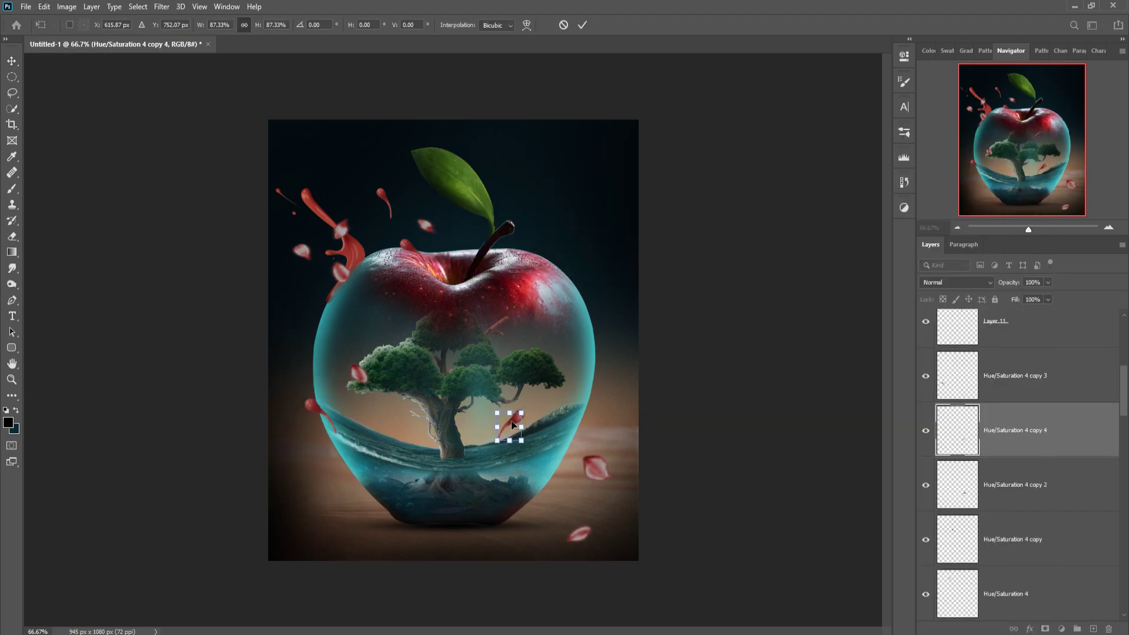
pyautogui.moveTo(516, 428); pyautogui.dragTo(554, 222)
# - Duplicate the leaf, shrinking and rotating the copy at the apple's upper right
pyautogui.click(1075, 347)
pyautogui.hotkey('ctrl', 'j')
pyautogui.moveTo(452, 188); pyautogui.dragTo(500, 153)
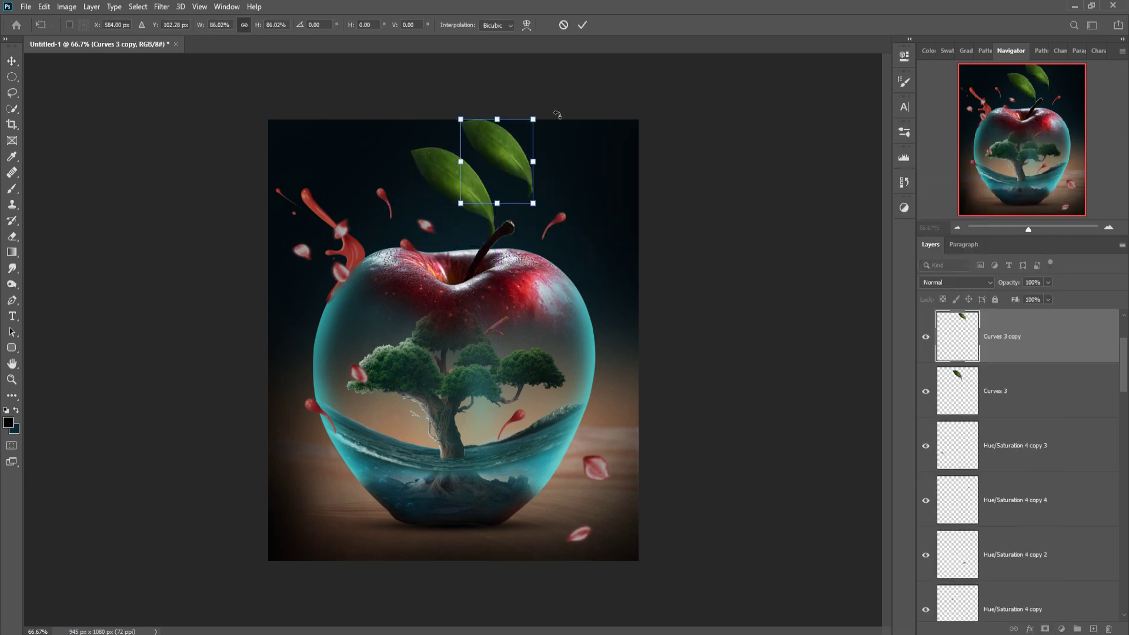
pyautogui.moveTo(535, 117); pyautogui.dragTo(523, 141)
pyautogui.press('Return')
pyautogui.scroll(2, 1080, 599)
# - Stamp all visible layers into Layer 17 and convert it to a smart object
pyautogui.scroll(-3, 1070, 529)
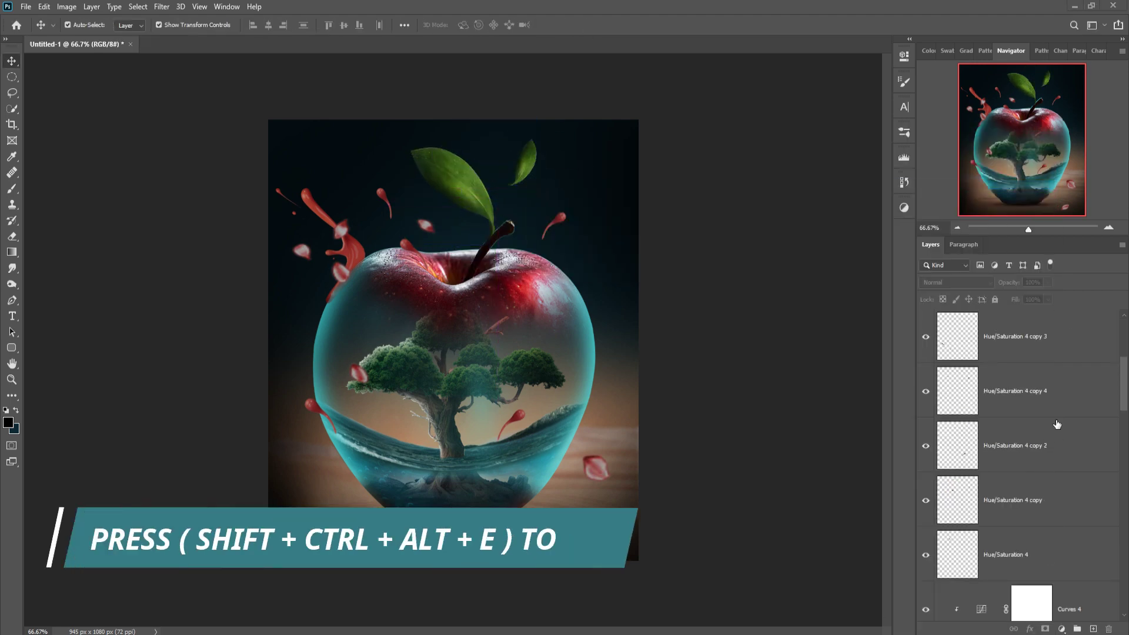
pyautogui.scroll(-3, 1064, 471)
pyautogui.scroll(-3, 1057, 424)
pyautogui.scroll(5, 1059, 412)
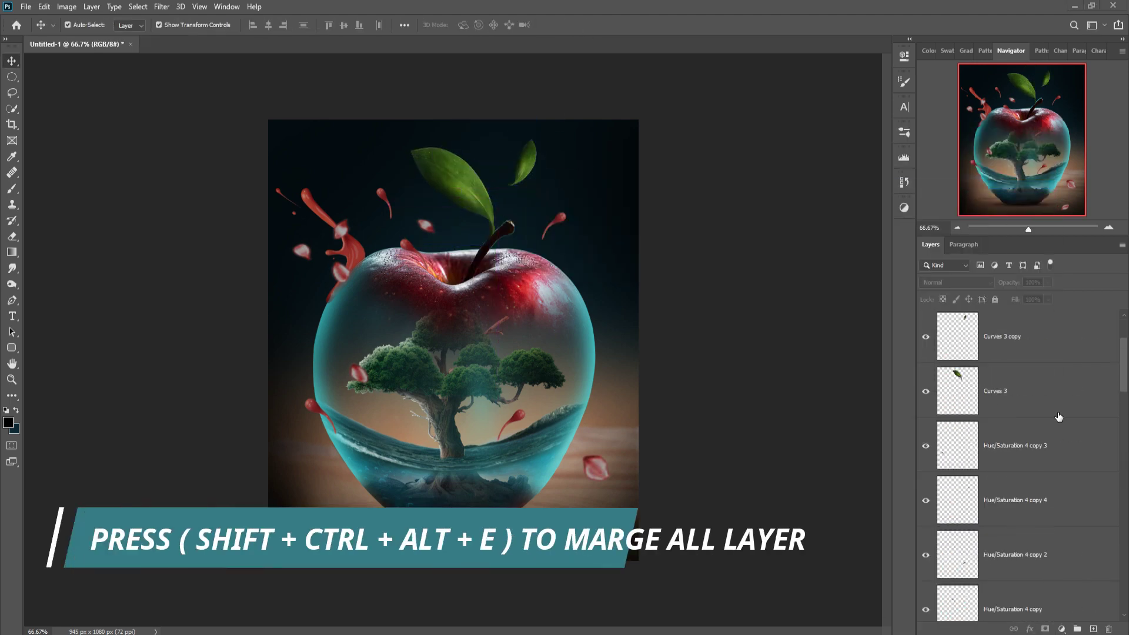
pyautogui.scroll(3, 1073, 364)
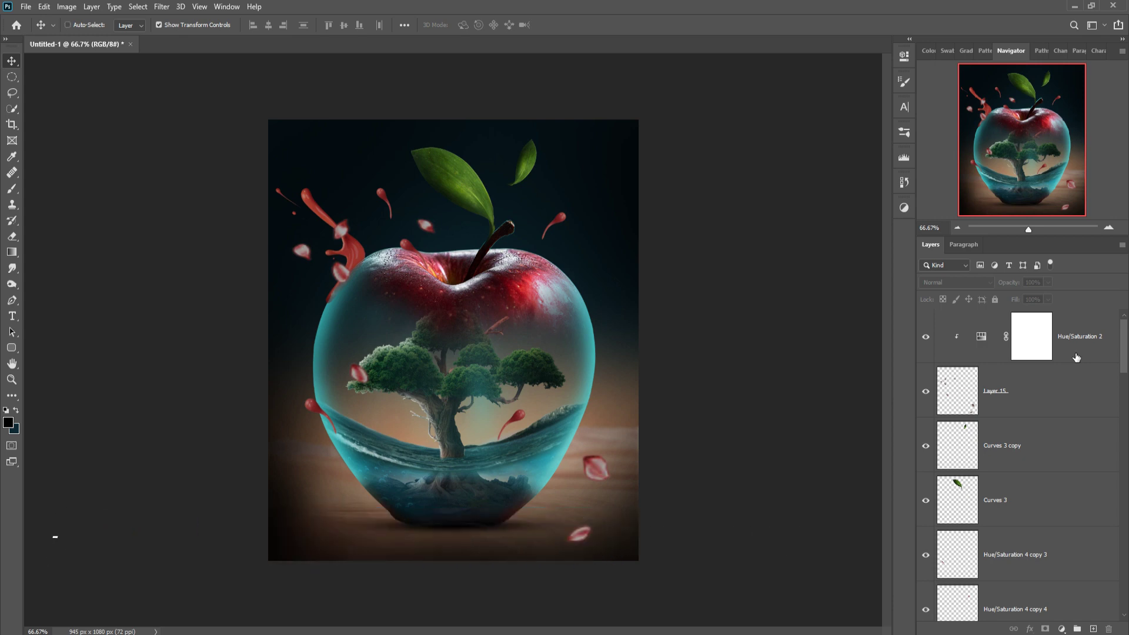
pyautogui.hotkey('ctrl', 'shift', 'alt', 'e')
pyautogui.rightClick(1076, 358)
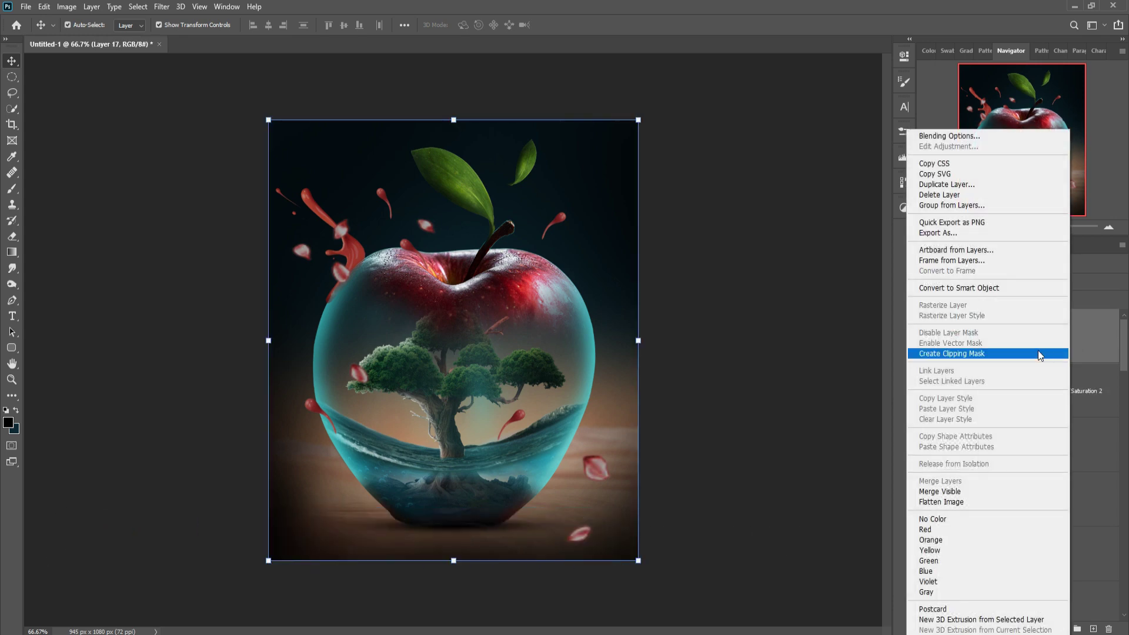
pyautogui.click(973, 288)
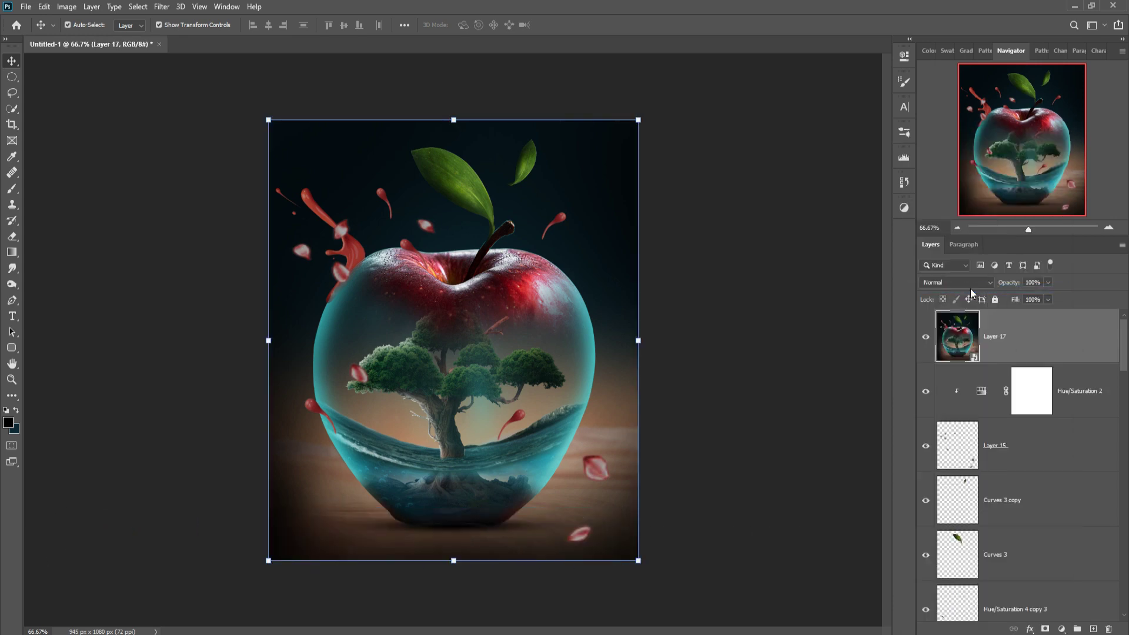
pyautogui.click(161, 7)
# - Open the Camera Raw Filter, raising Contrast to +19 and lowering Shadows to -14
pyautogui.click(178, 78)
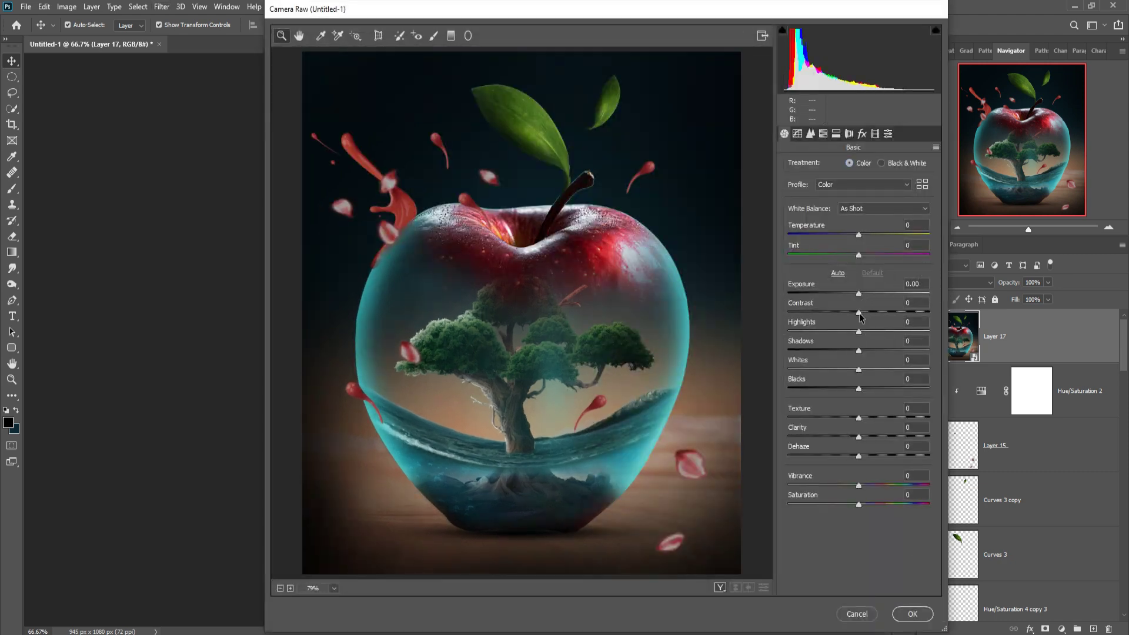
pyautogui.moveTo(863, 315); pyautogui.dragTo(872, 315)
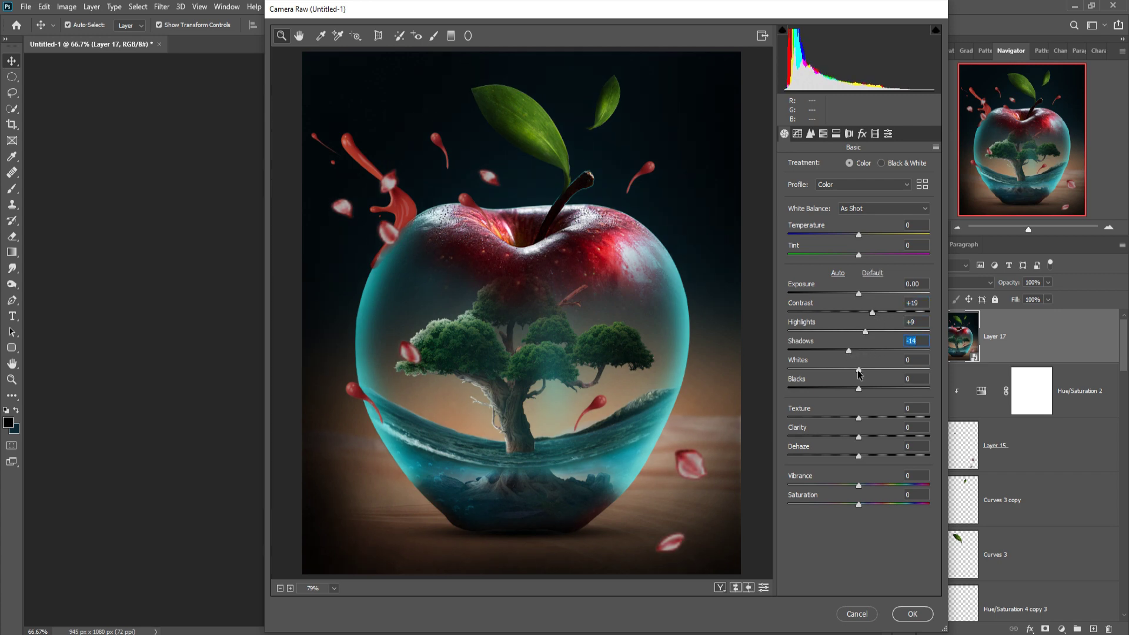
pyautogui.moveTo(859, 392); pyautogui.dragTo(854, 394)
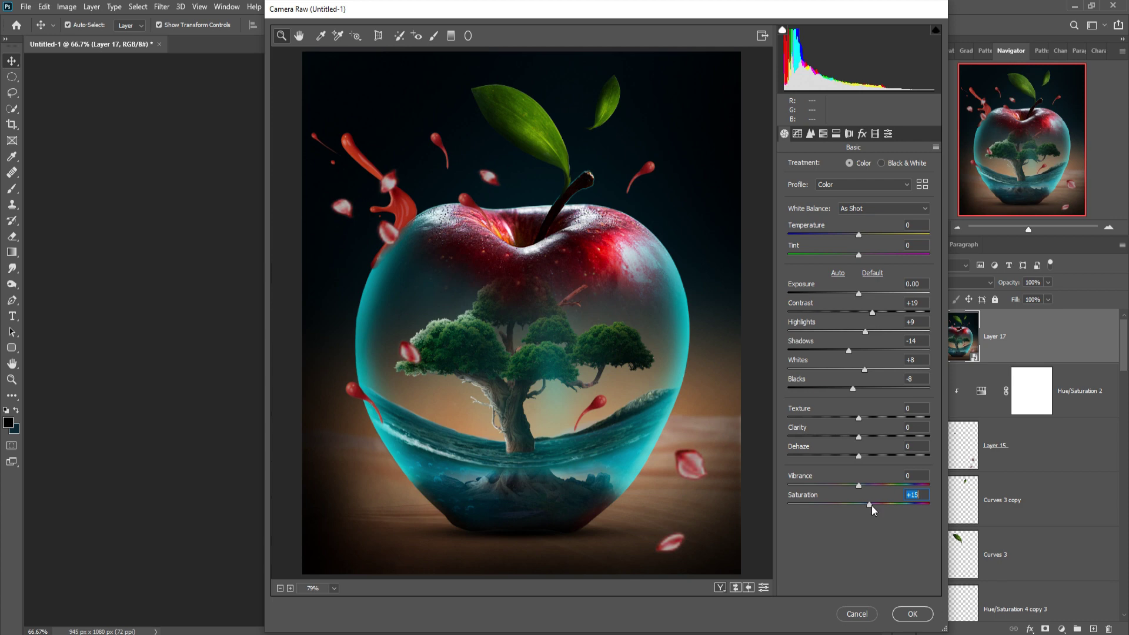
# - In HSL Saturation, raise Aquas and Blues saturation to +11
pyautogui.click(822, 135)
pyautogui.click(828, 169)
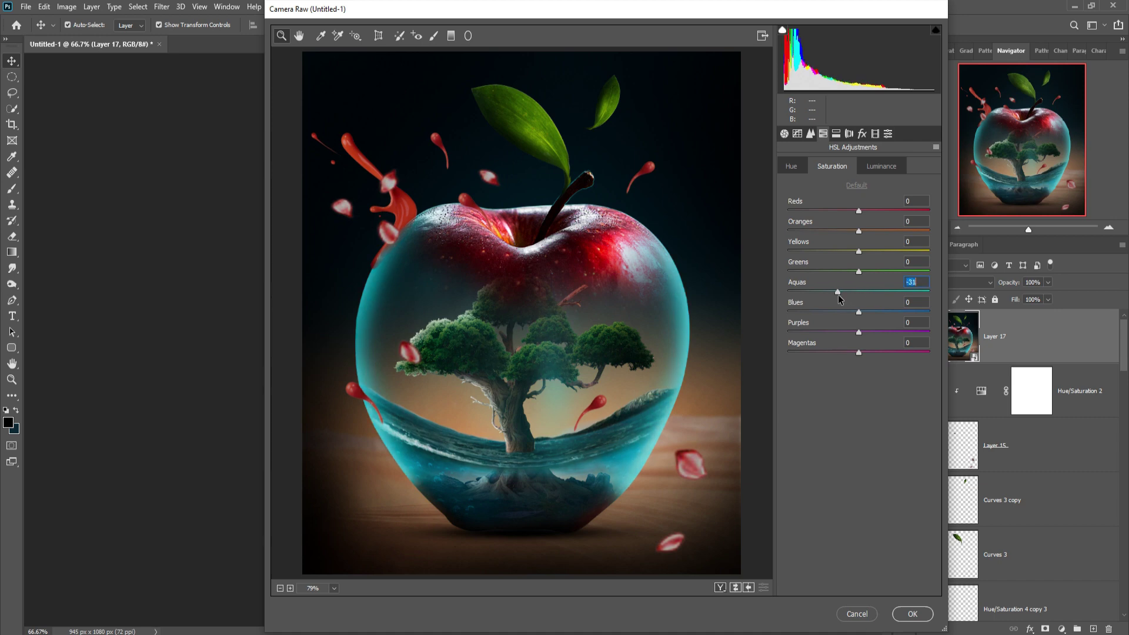
pyautogui.moveTo(838, 298); pyautogui.dragTo(820, 298)
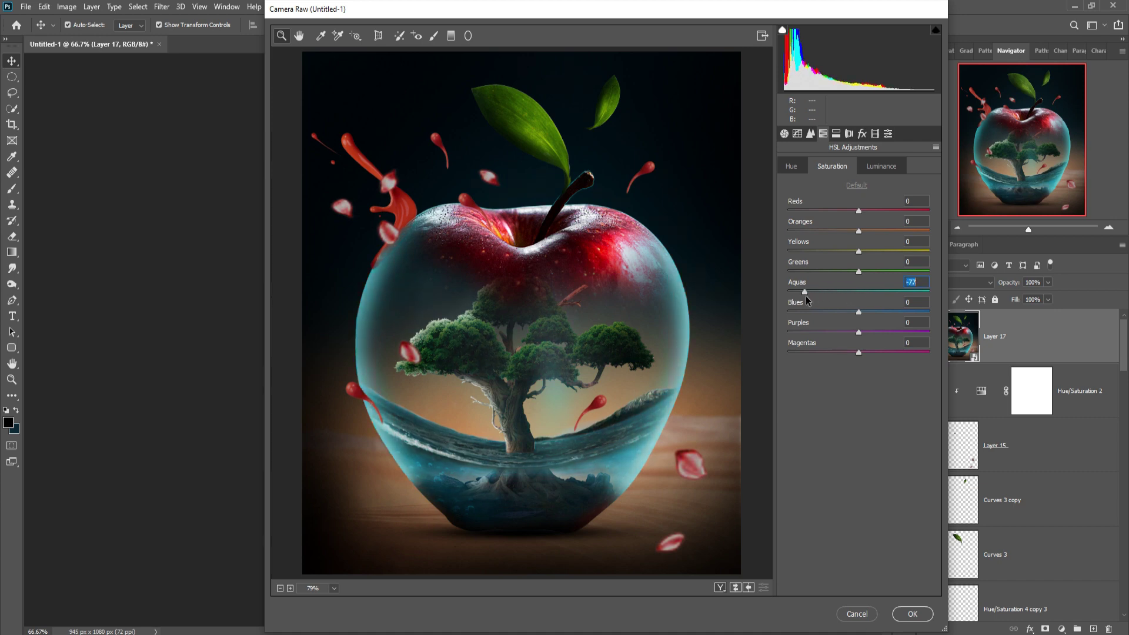
pyautogui.moveTo(810, 295)
pyautogui.mouseDown()
pyautogui.moveTo(887, 292)
pyautogui.moveTo(835, 317)
pyautogui.moveTo(879, 313)
pyautogui.moveTo(867, 315)
pyautogui.mouseUp()
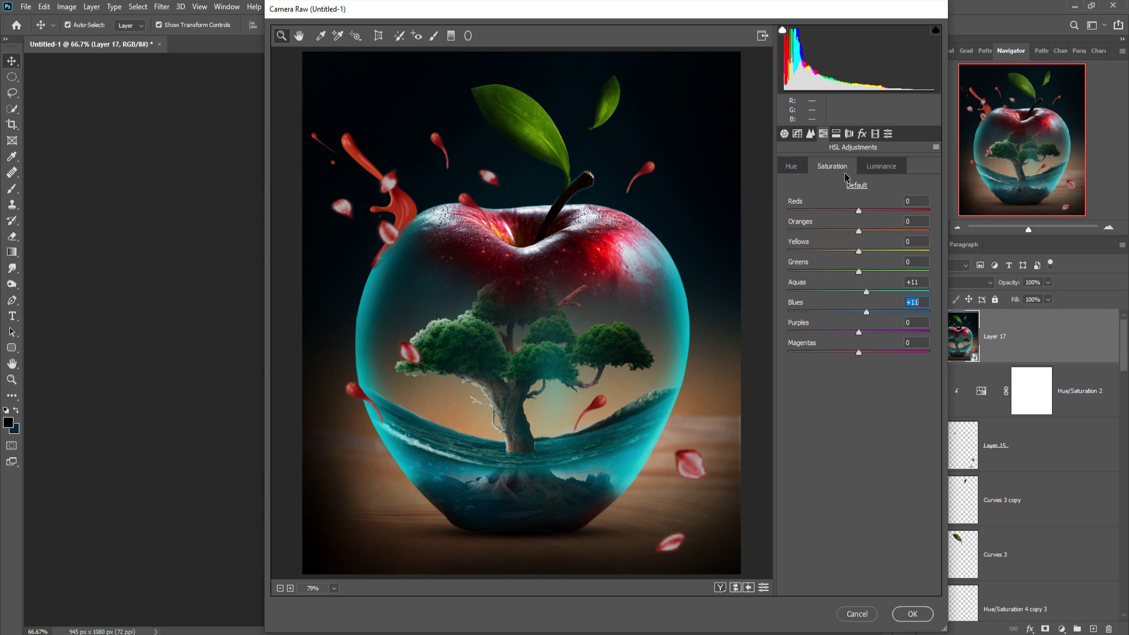
# - Add a tone-curve highlight lift, Sharpening Amount 61 and Vignetting -17, then apply Camera Raw
pyautogui.click(811, 134)
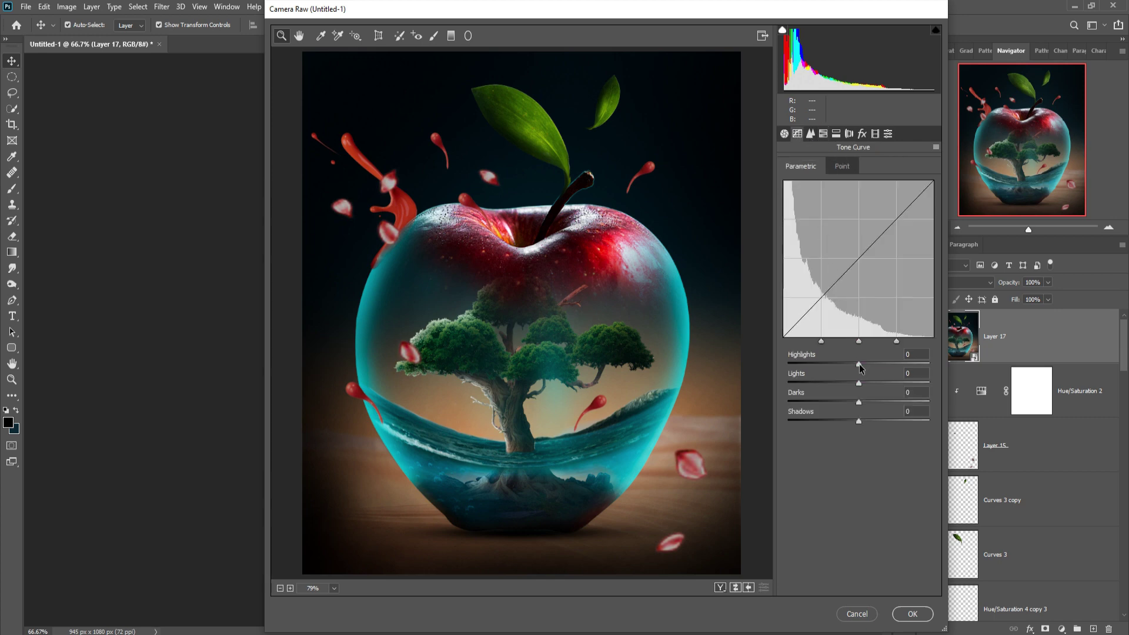
pyautogui.moveTo(859, 364); pyautogui.dragTo(849, 403)
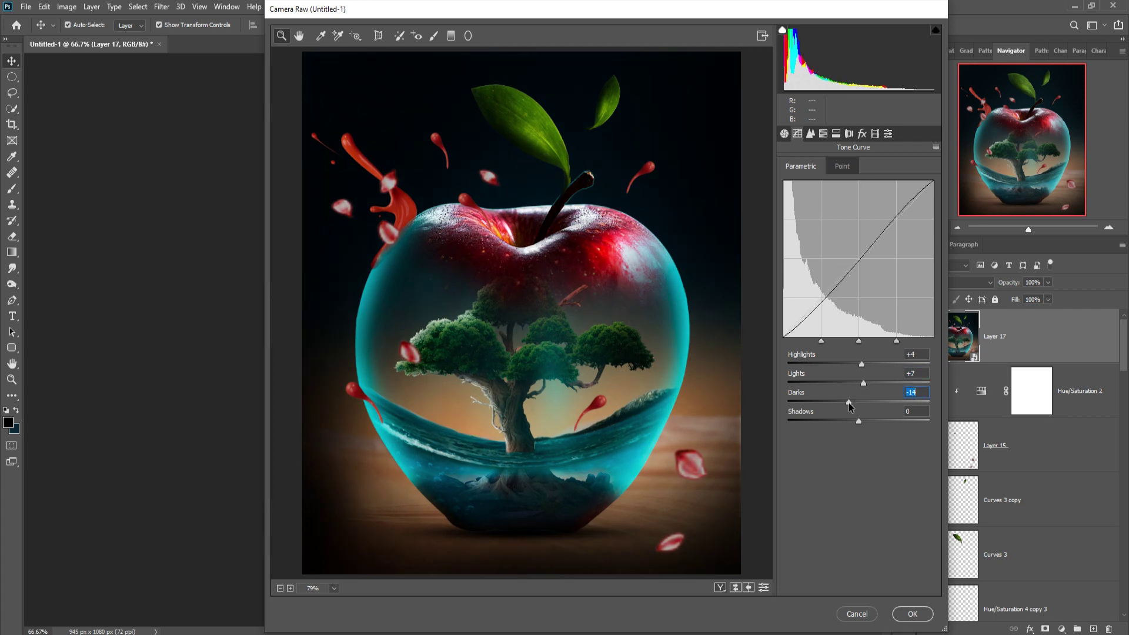
pyautogui.click(812, 136)
pyautogui.moveTo(788, 184); pyautogui.dragTo(845, 184)
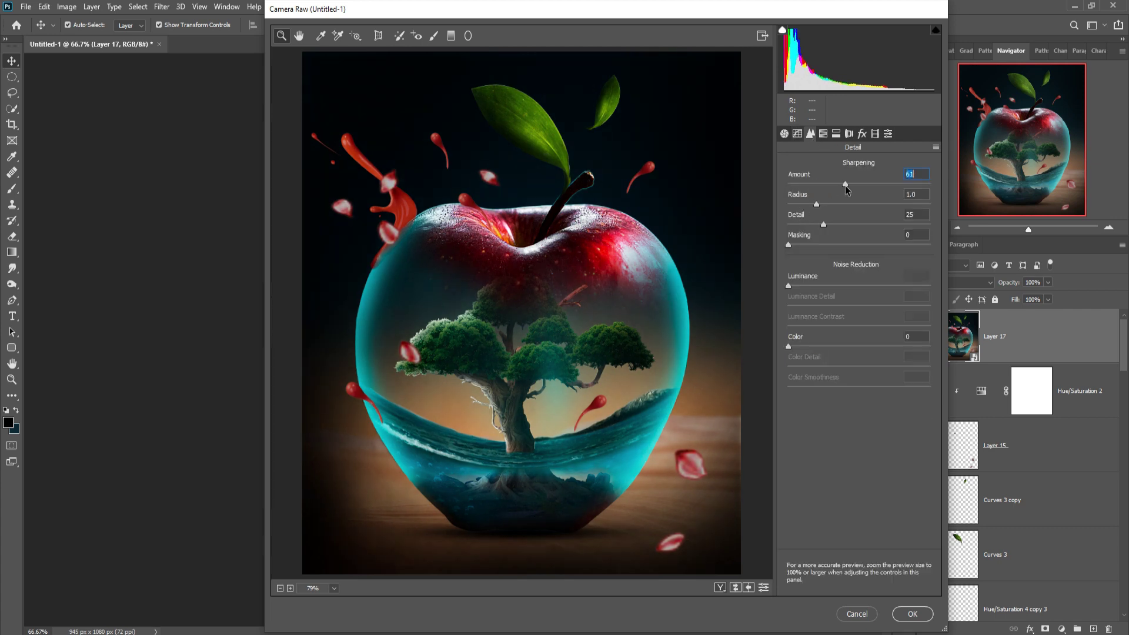
pyautogui.click(864, 135)
pyautogui.moveTo(859, 293); pyautogui.dragTo(846, 293)
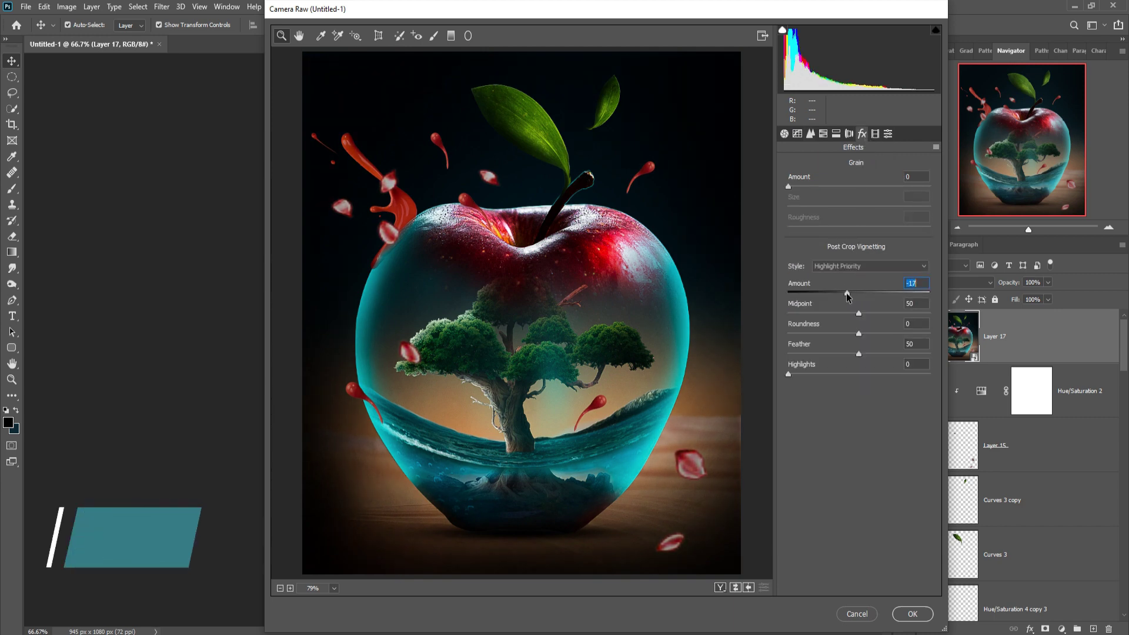
pyautogui.click(913, 614)
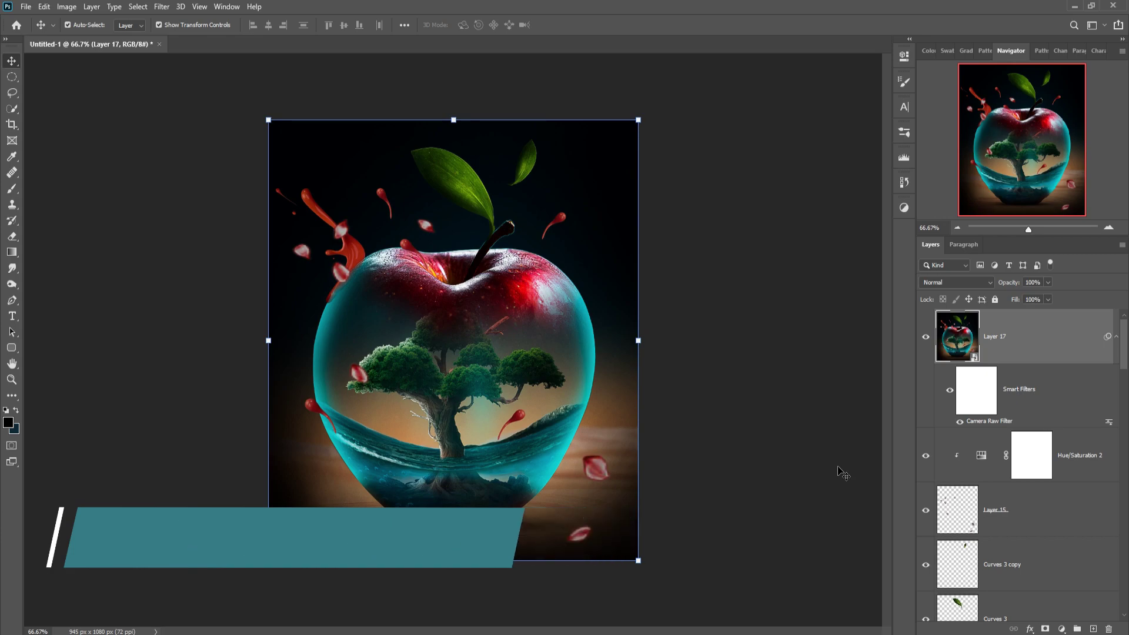